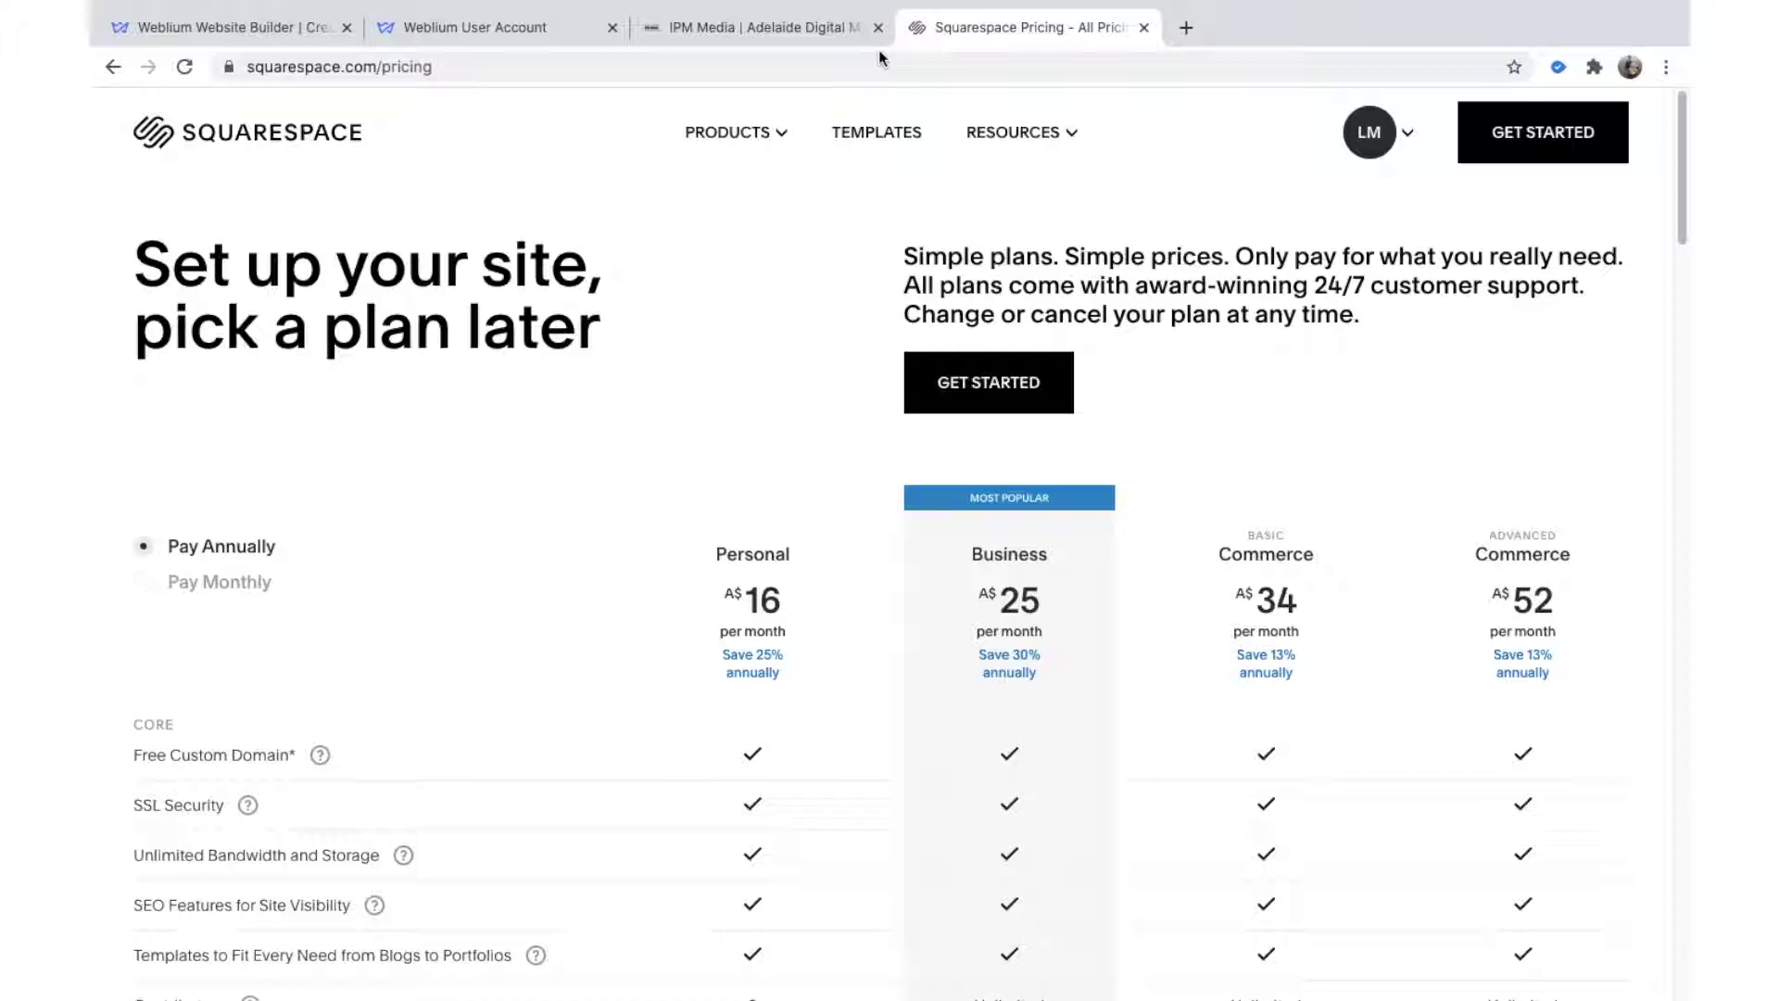
Step: Look over the open Squarespace site editor, Squarespace pricing page, Weblium homepage and Weblium website editor
{"action": "left_click", "coordinate": [810, 28]}
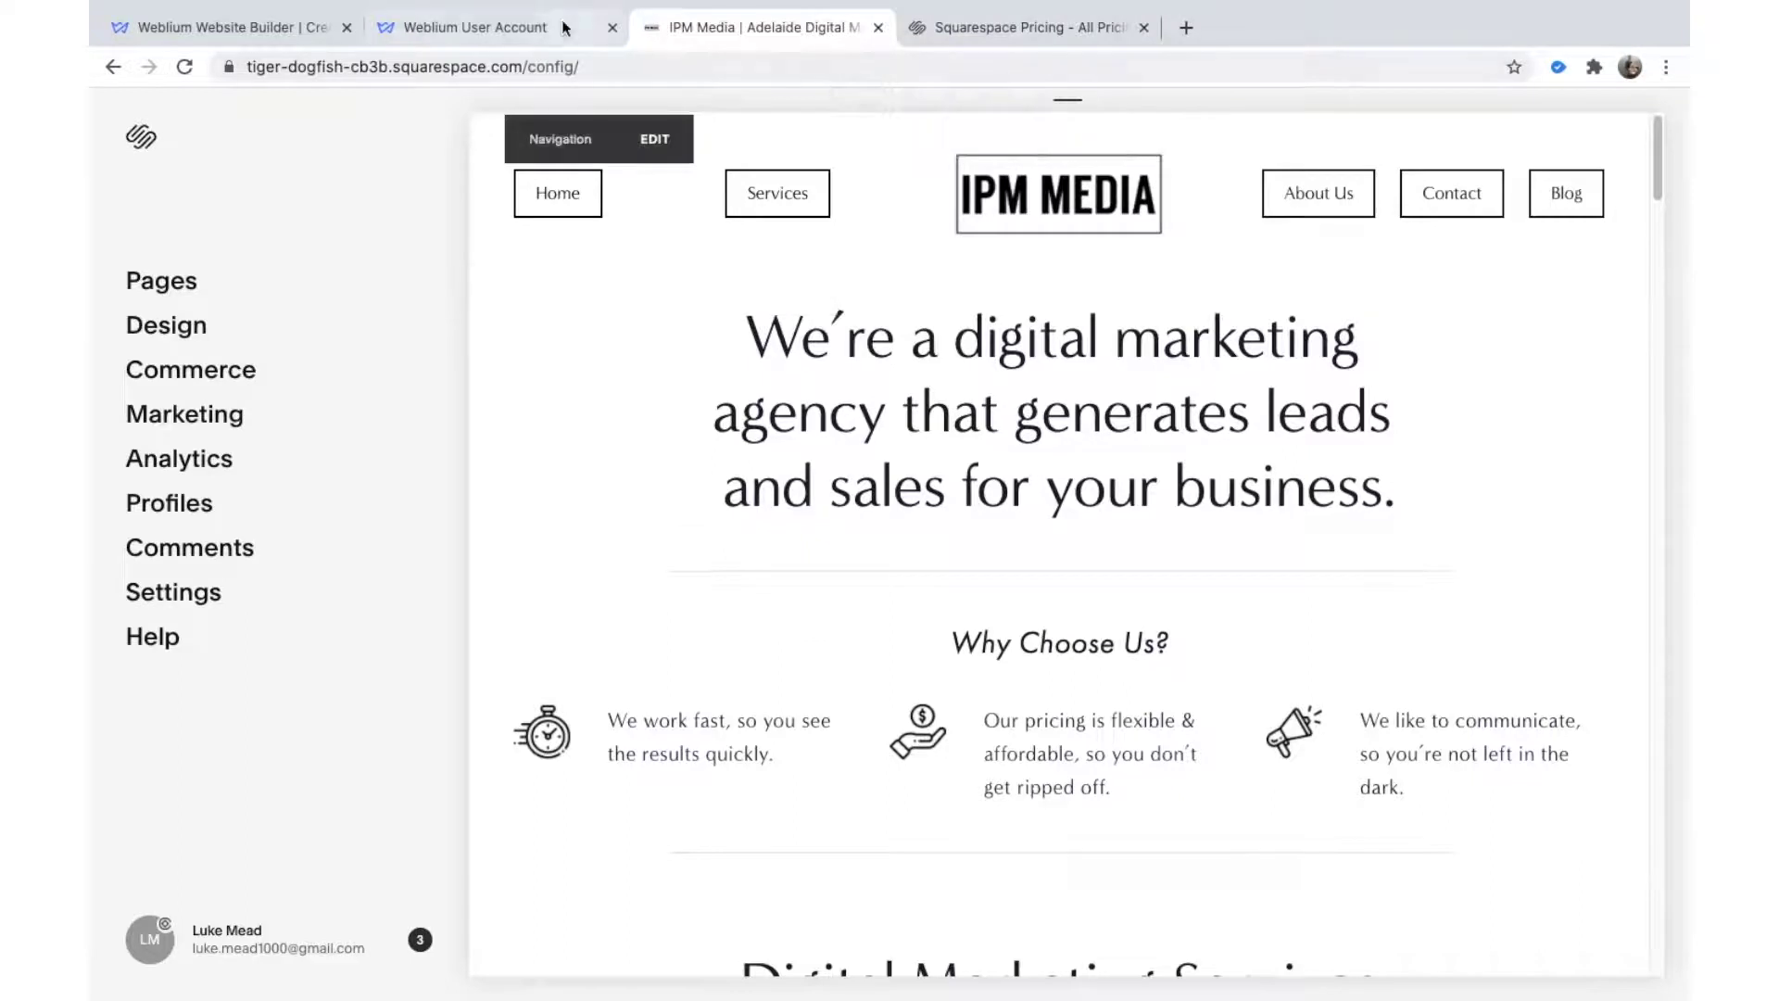
{"action": "left_click", "coordinate": [232, 25]}
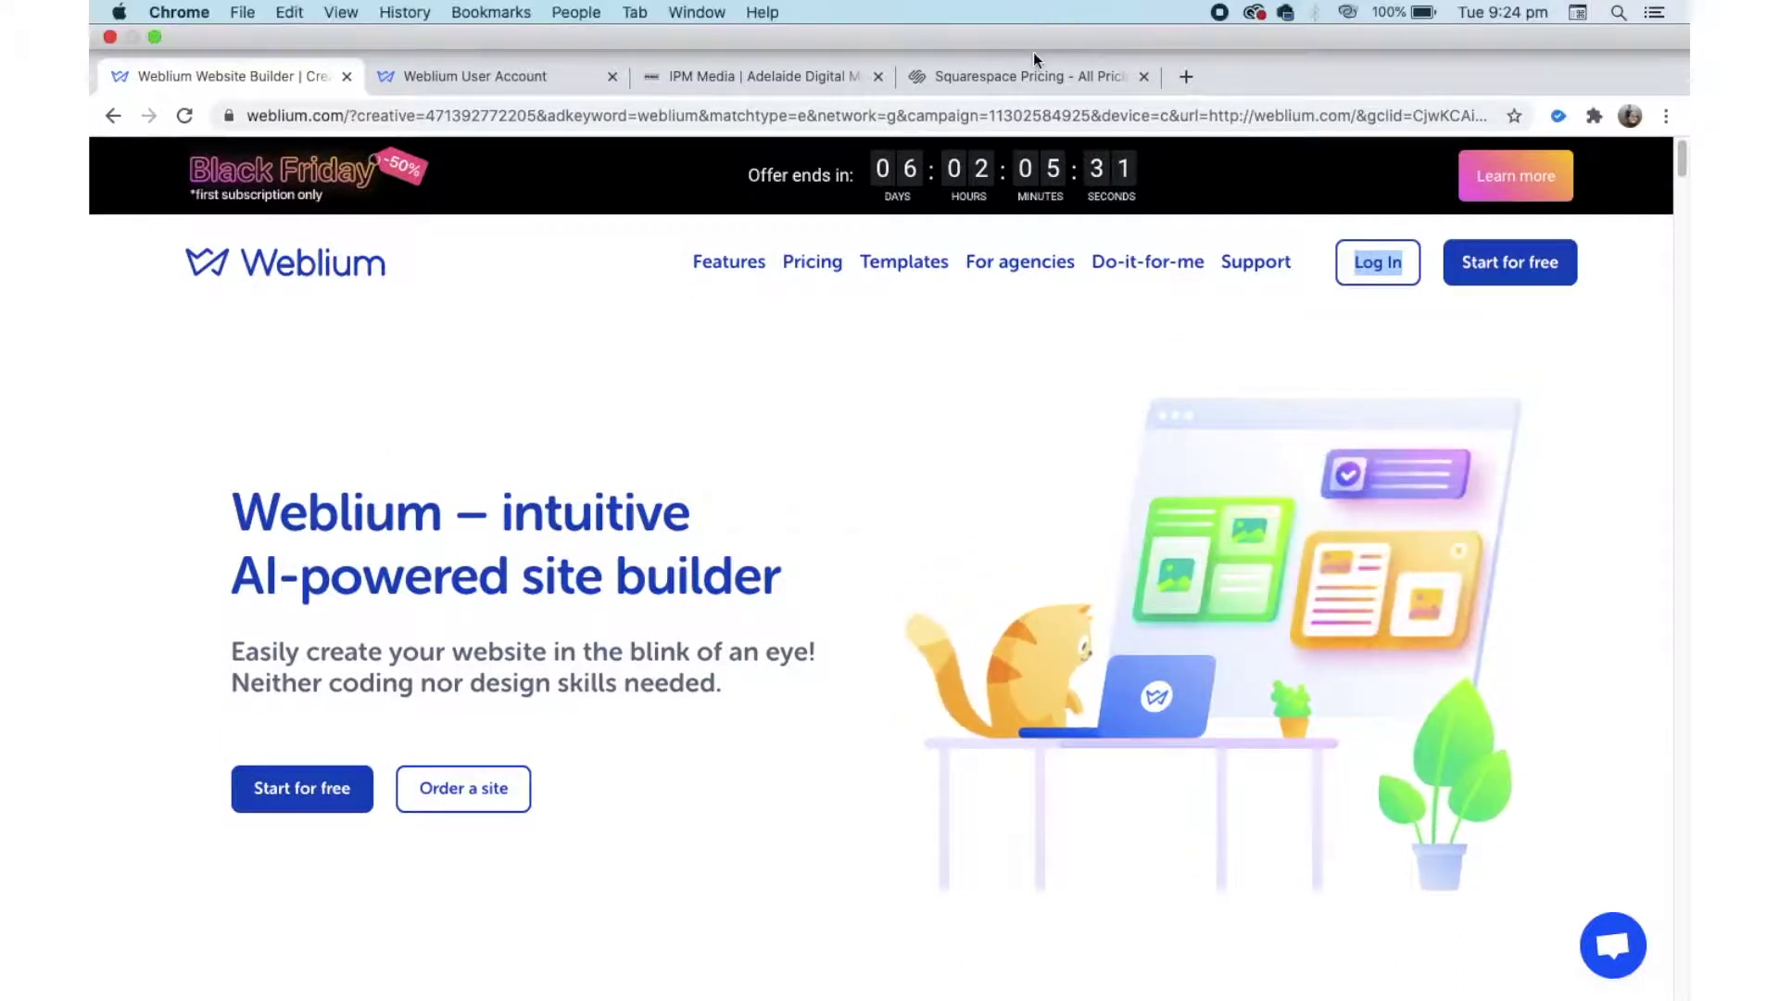
{"action": "left_click", "coordinate": [1027, 83]}
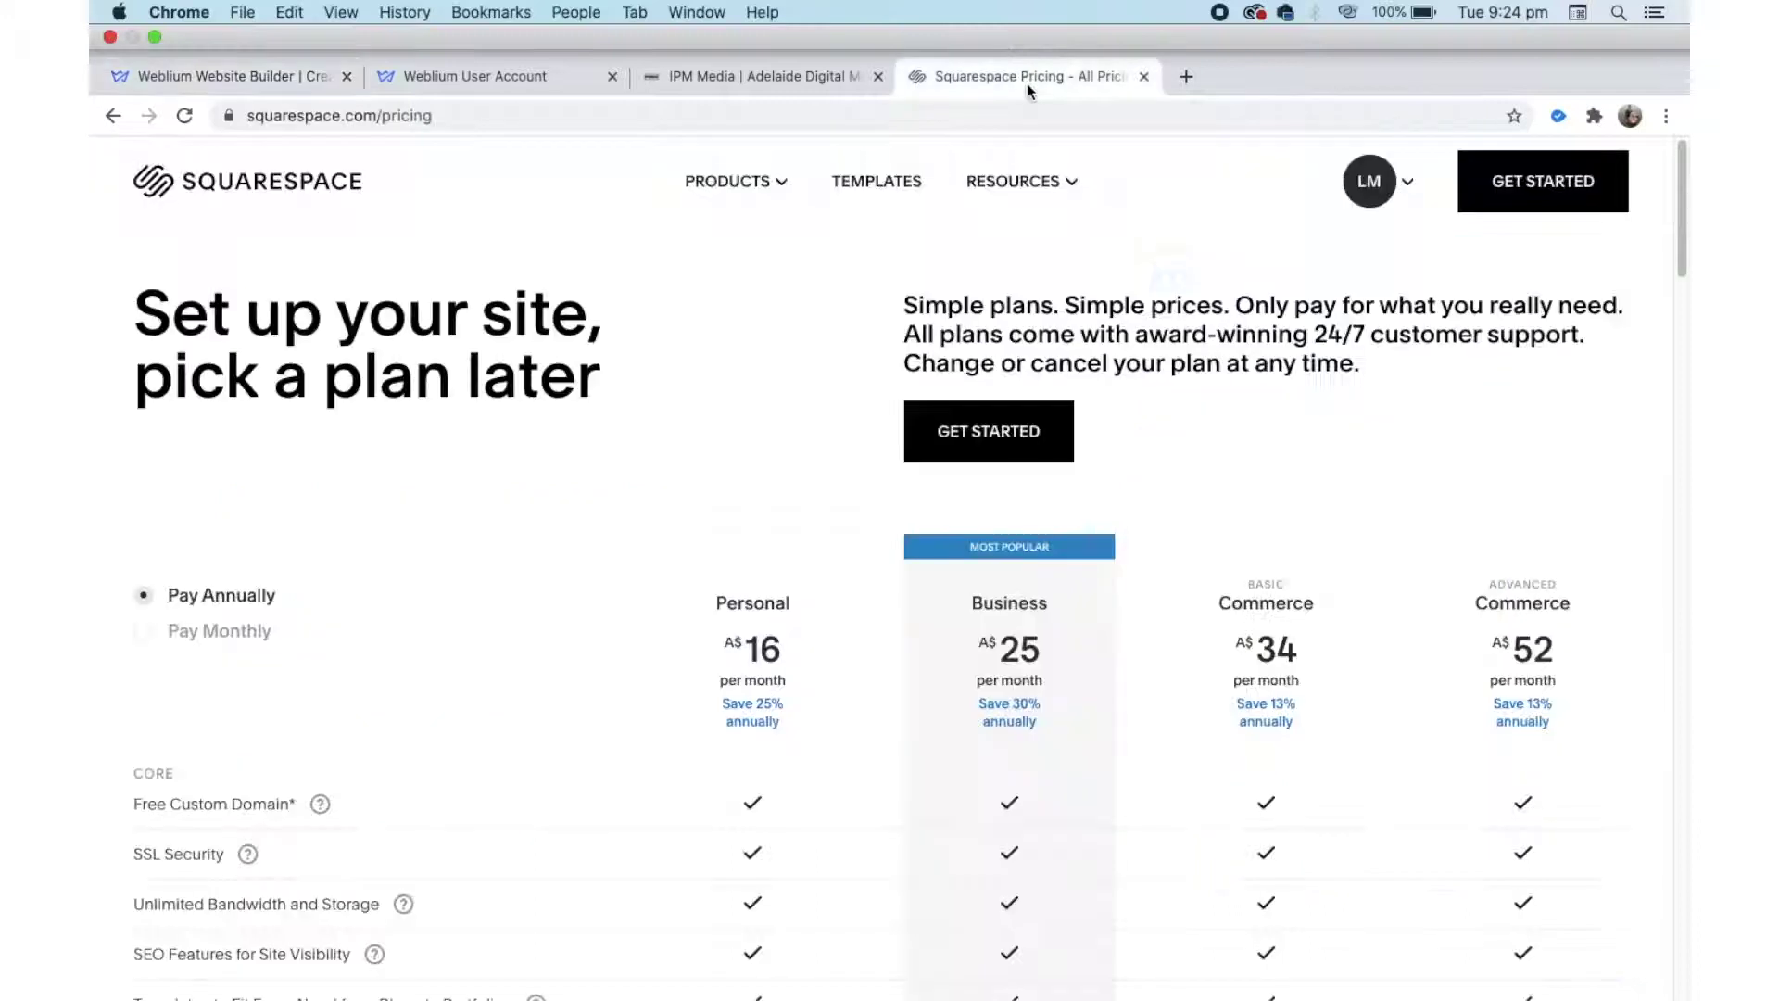
{"action": "left_click", "coordinate": [254, 88]}
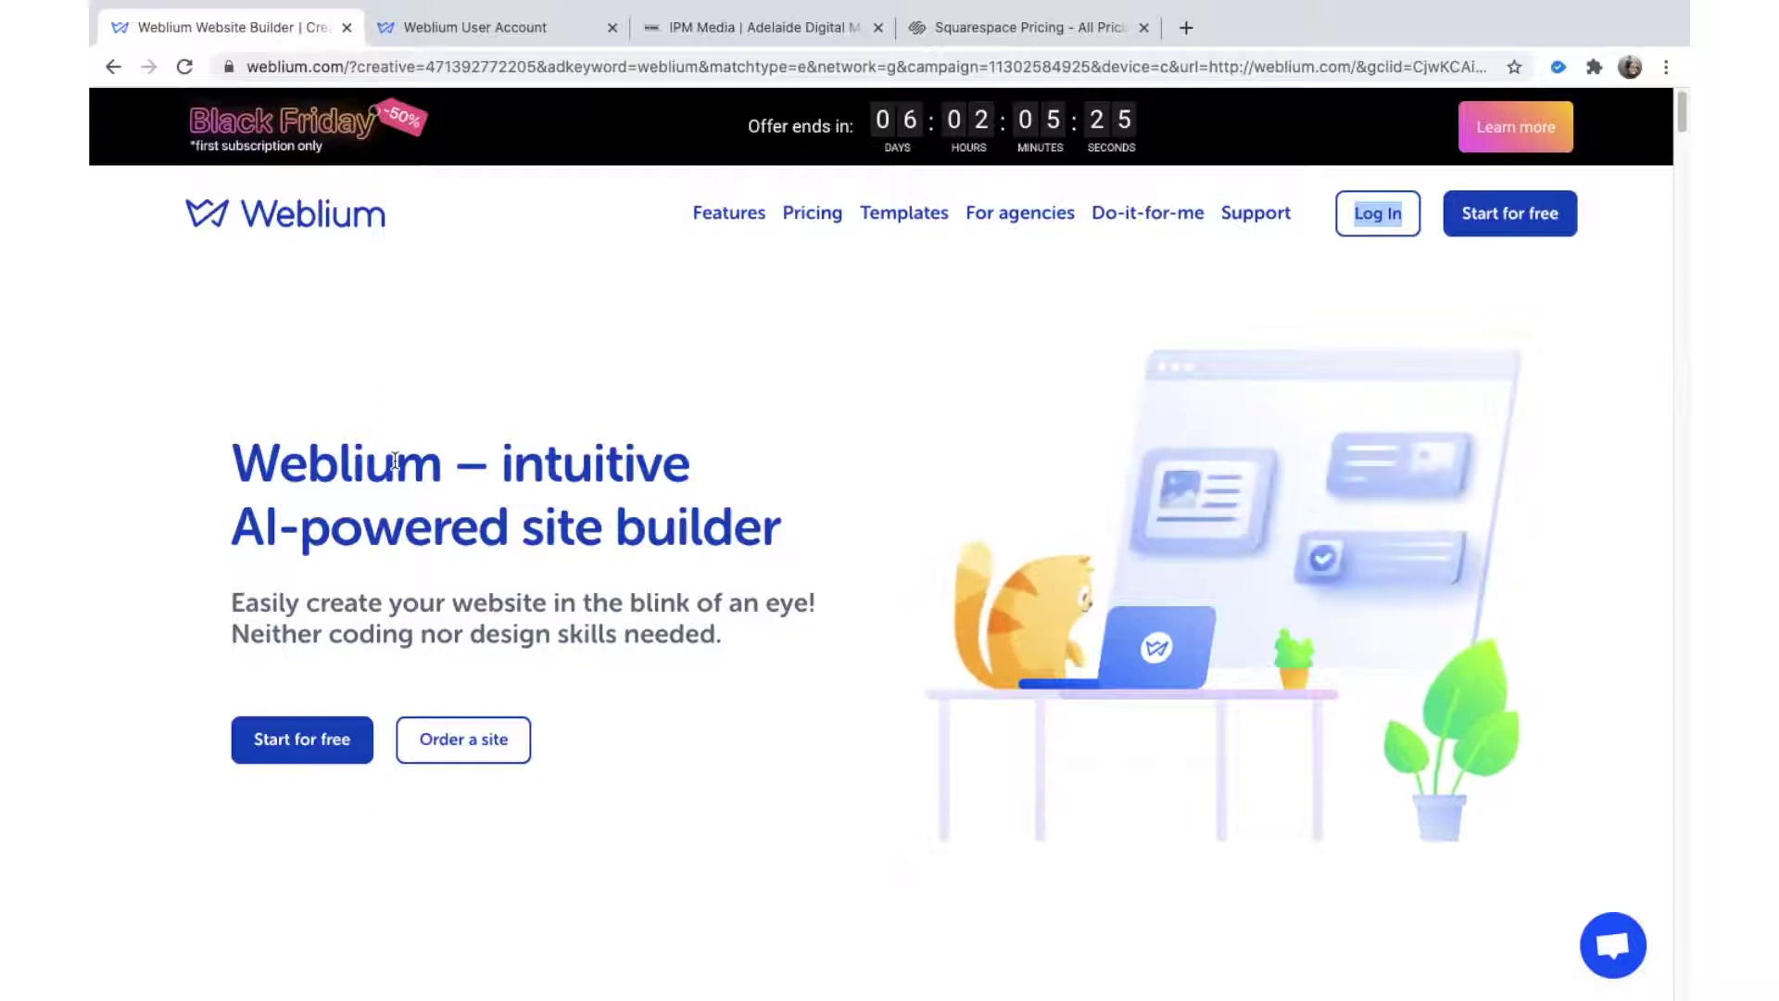
{"action": "left_click", "coordinate": [1065, 53]}
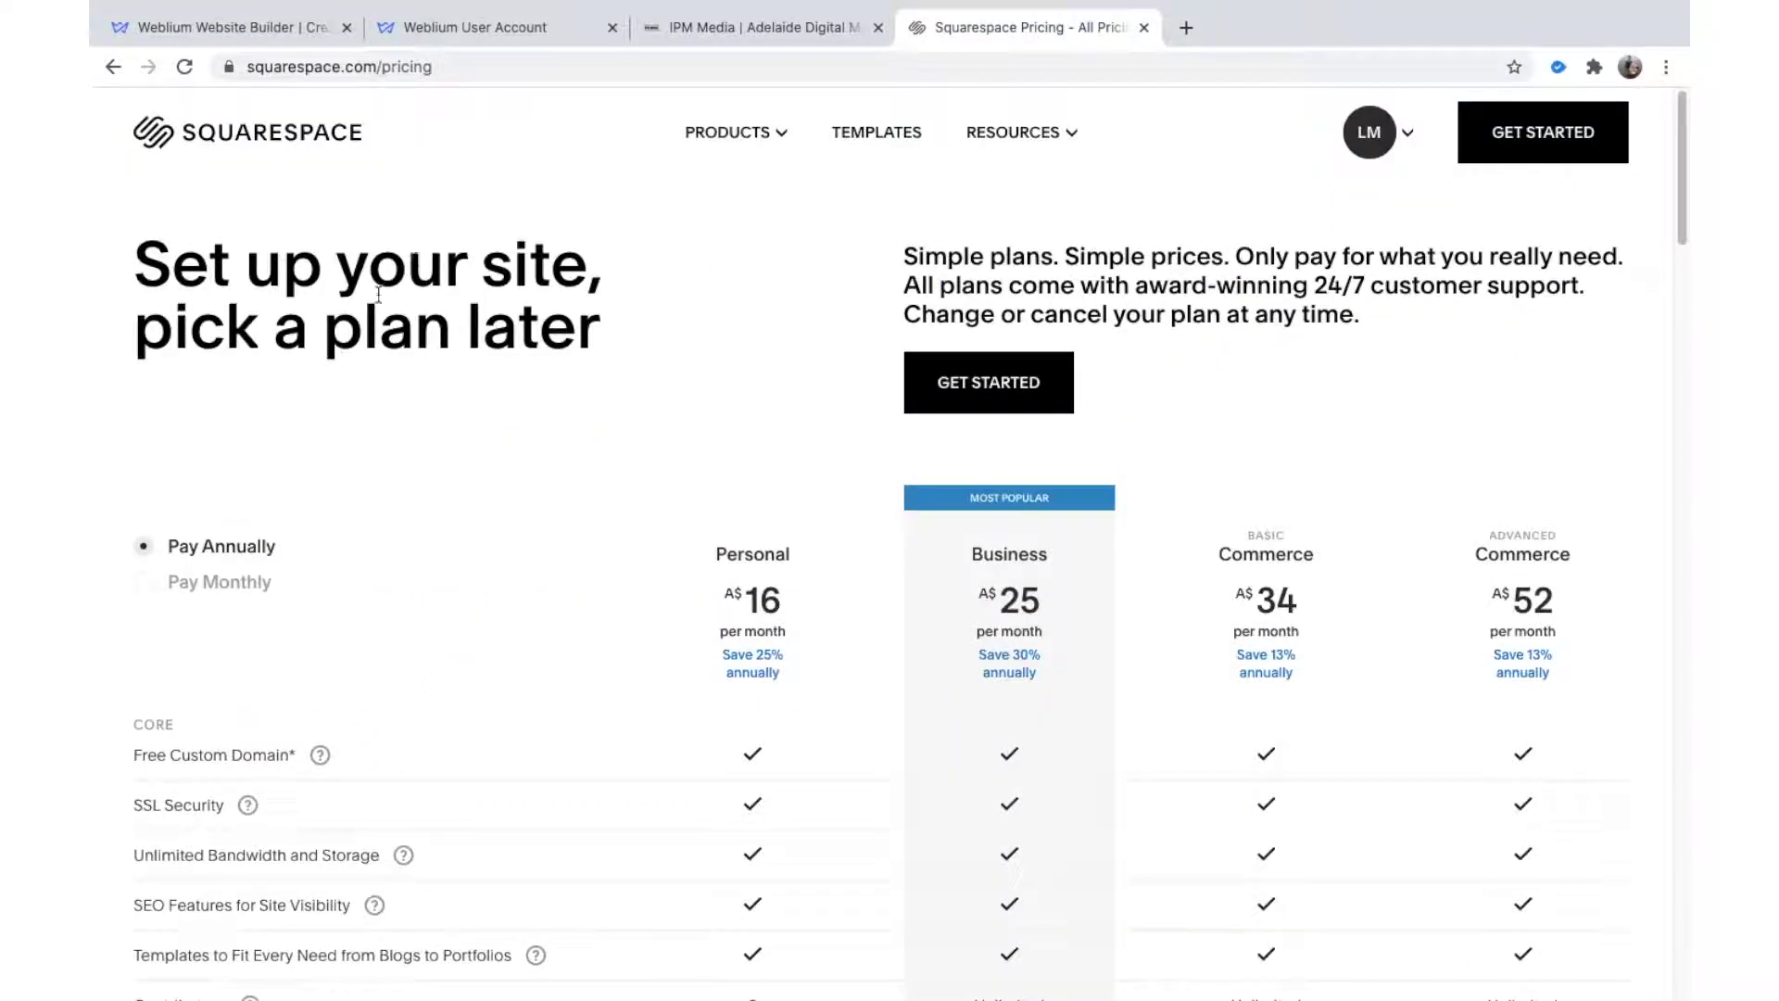
{"action": "left_click", "coordinate": [442, 36]}
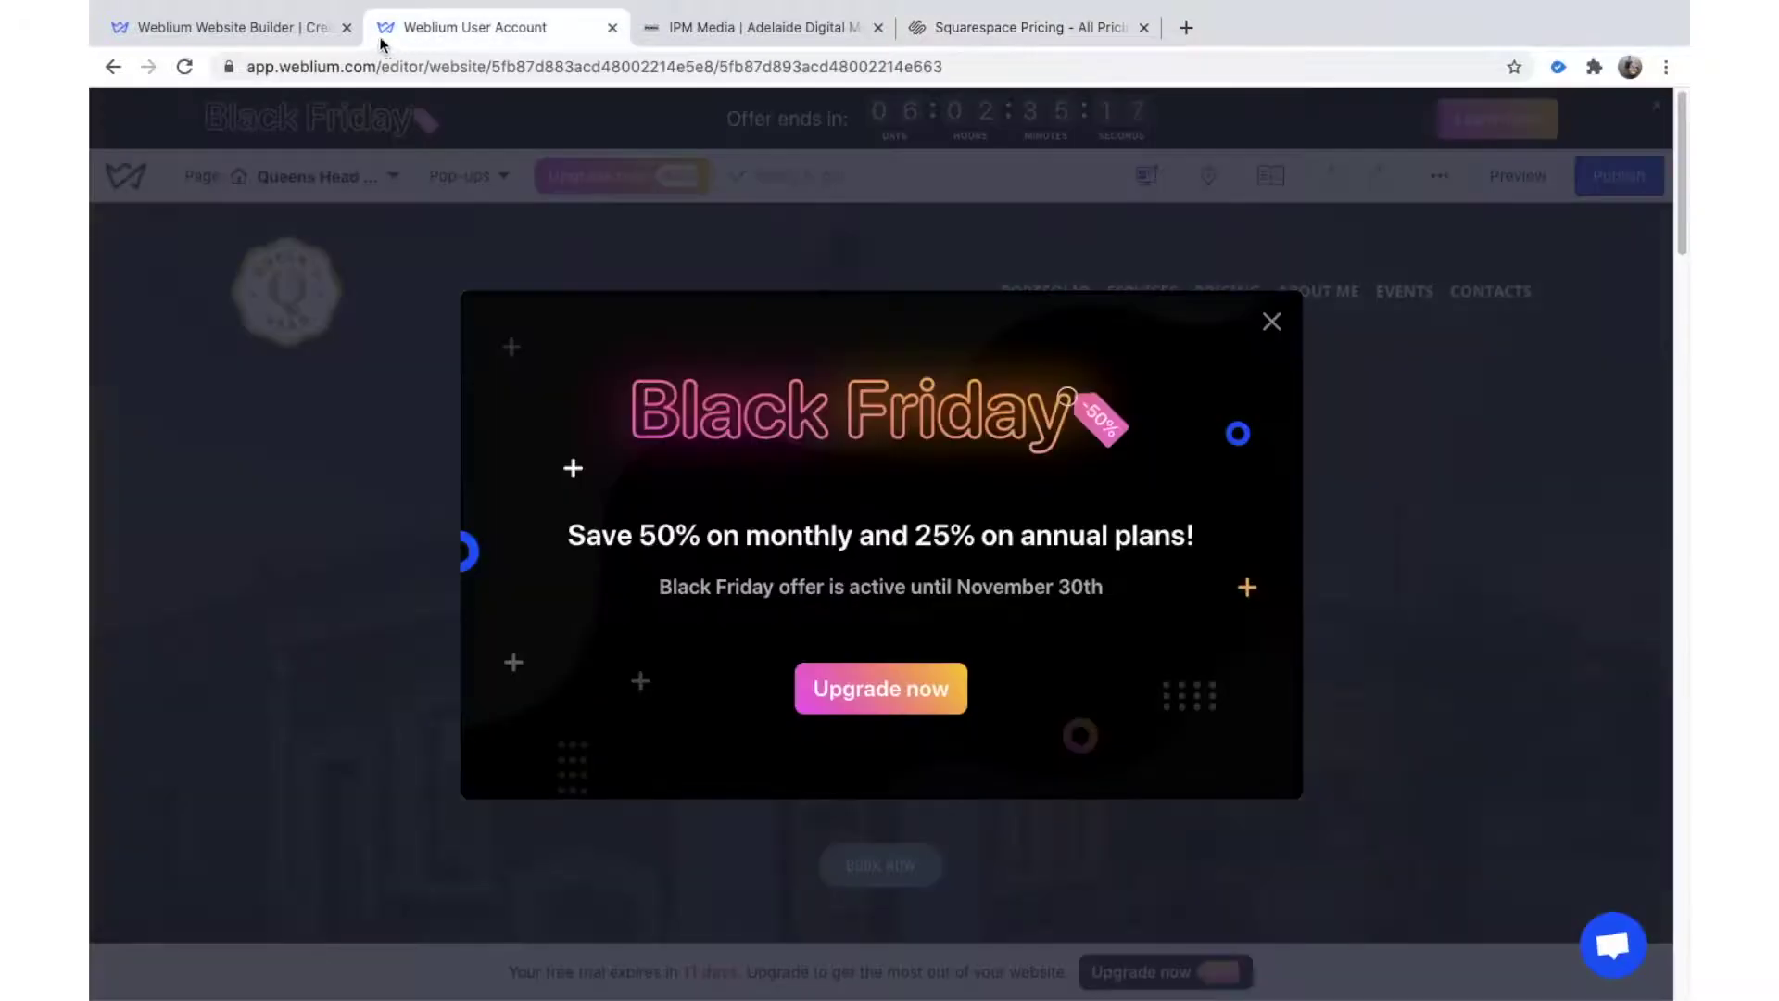
Step: Go to the pricing plans on the Weblium website and examine the Free plan and the Pro plan's monthly price
{"action": "left_click", "coordinate": [272, 37]}
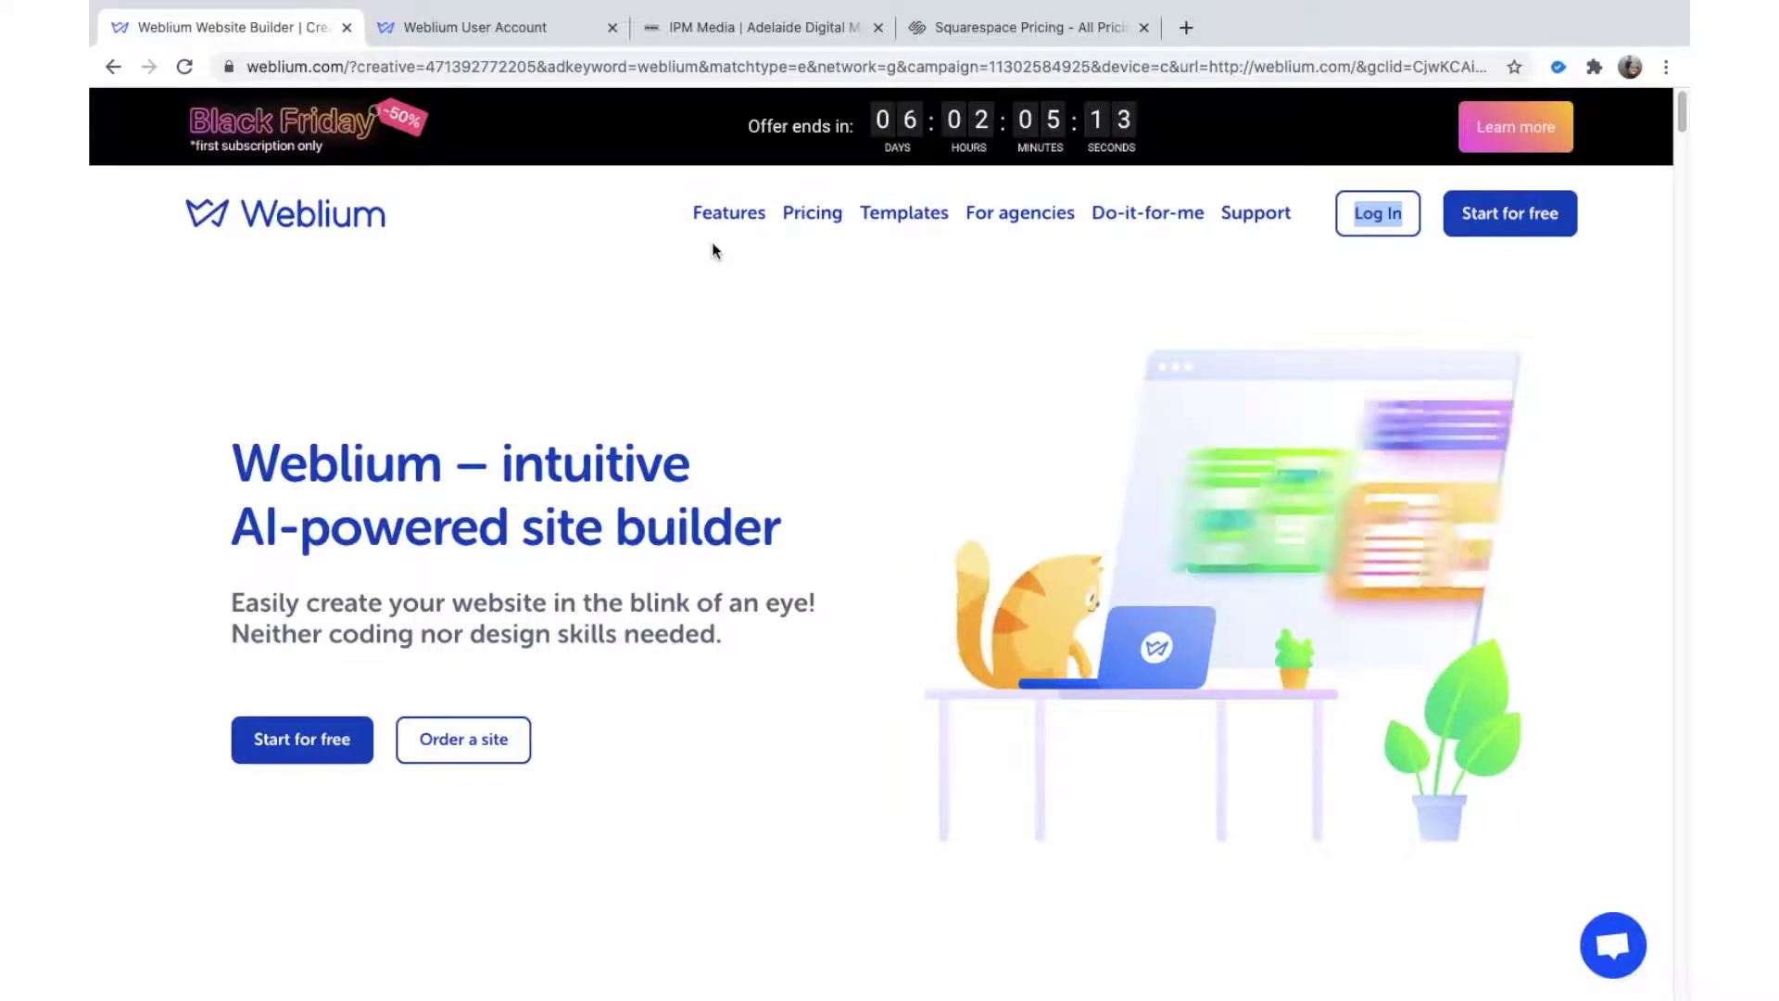
{"action": "left_click", "coordinate": [815, 218]}
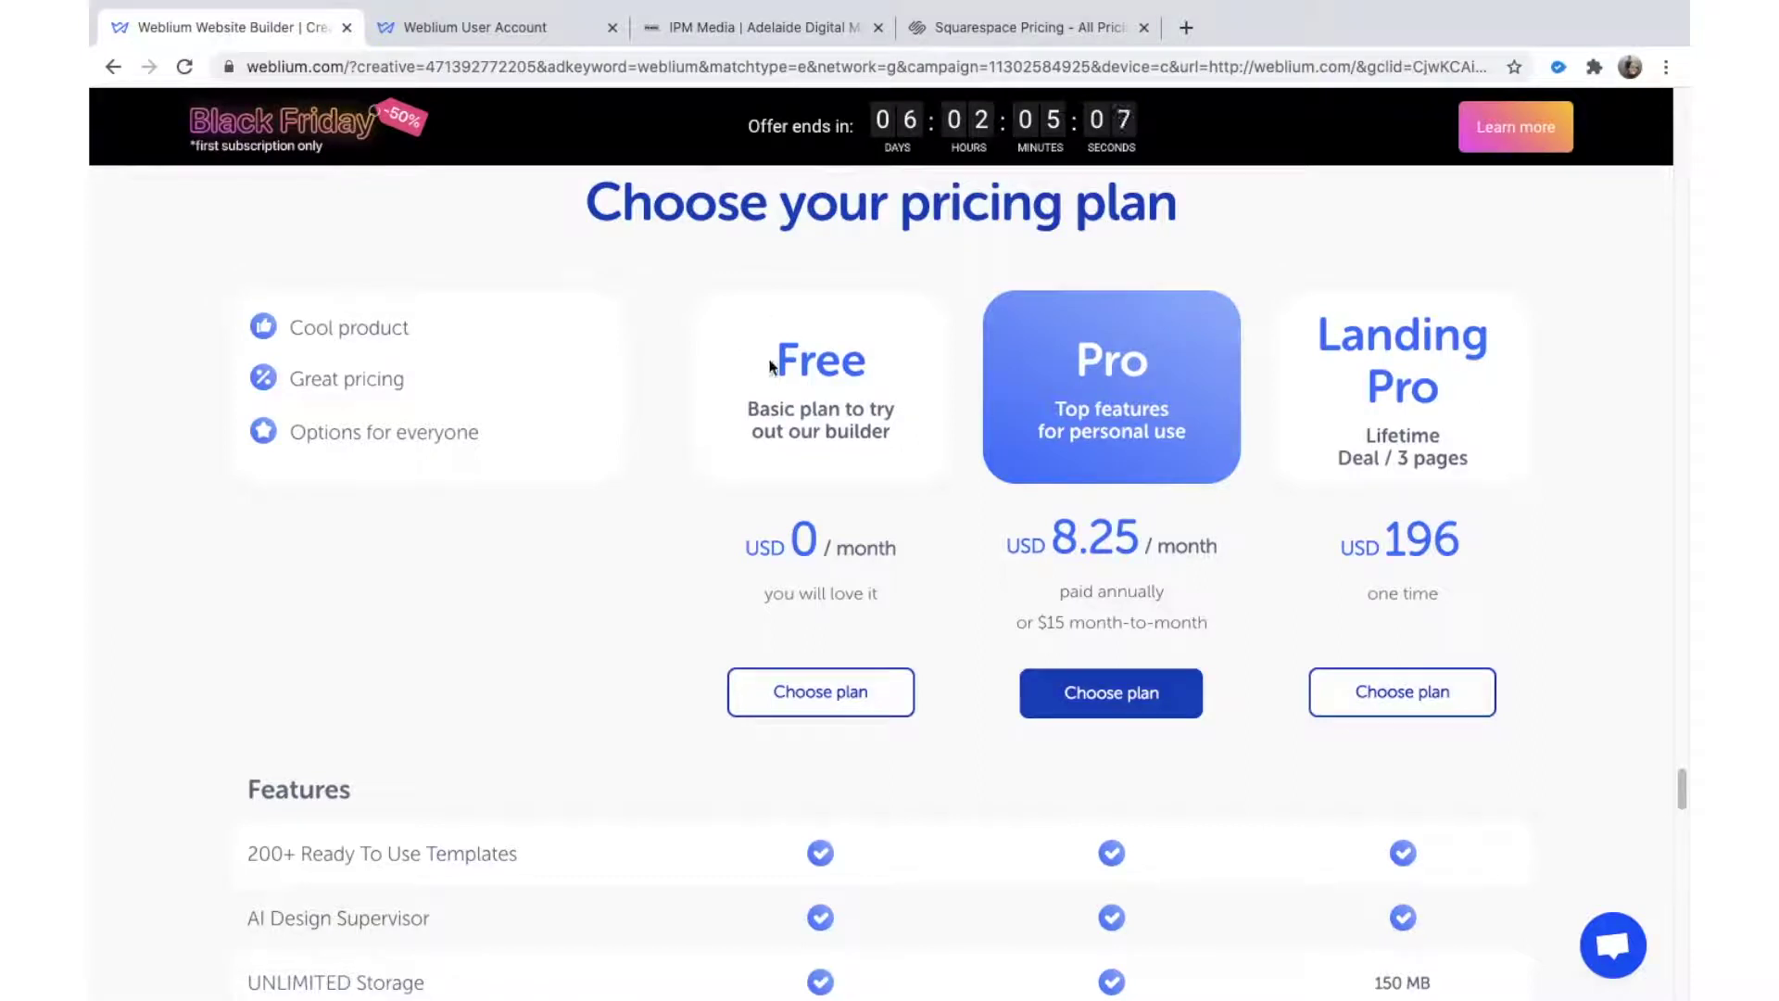
{"action": "left_click_drag", "start_coordinate": [781, 360], "coordinate": [867, 363]}
{"action": "scroll", "coordinate": [863, 560], "scroll_direction": "down", "scroll_amount": 1}
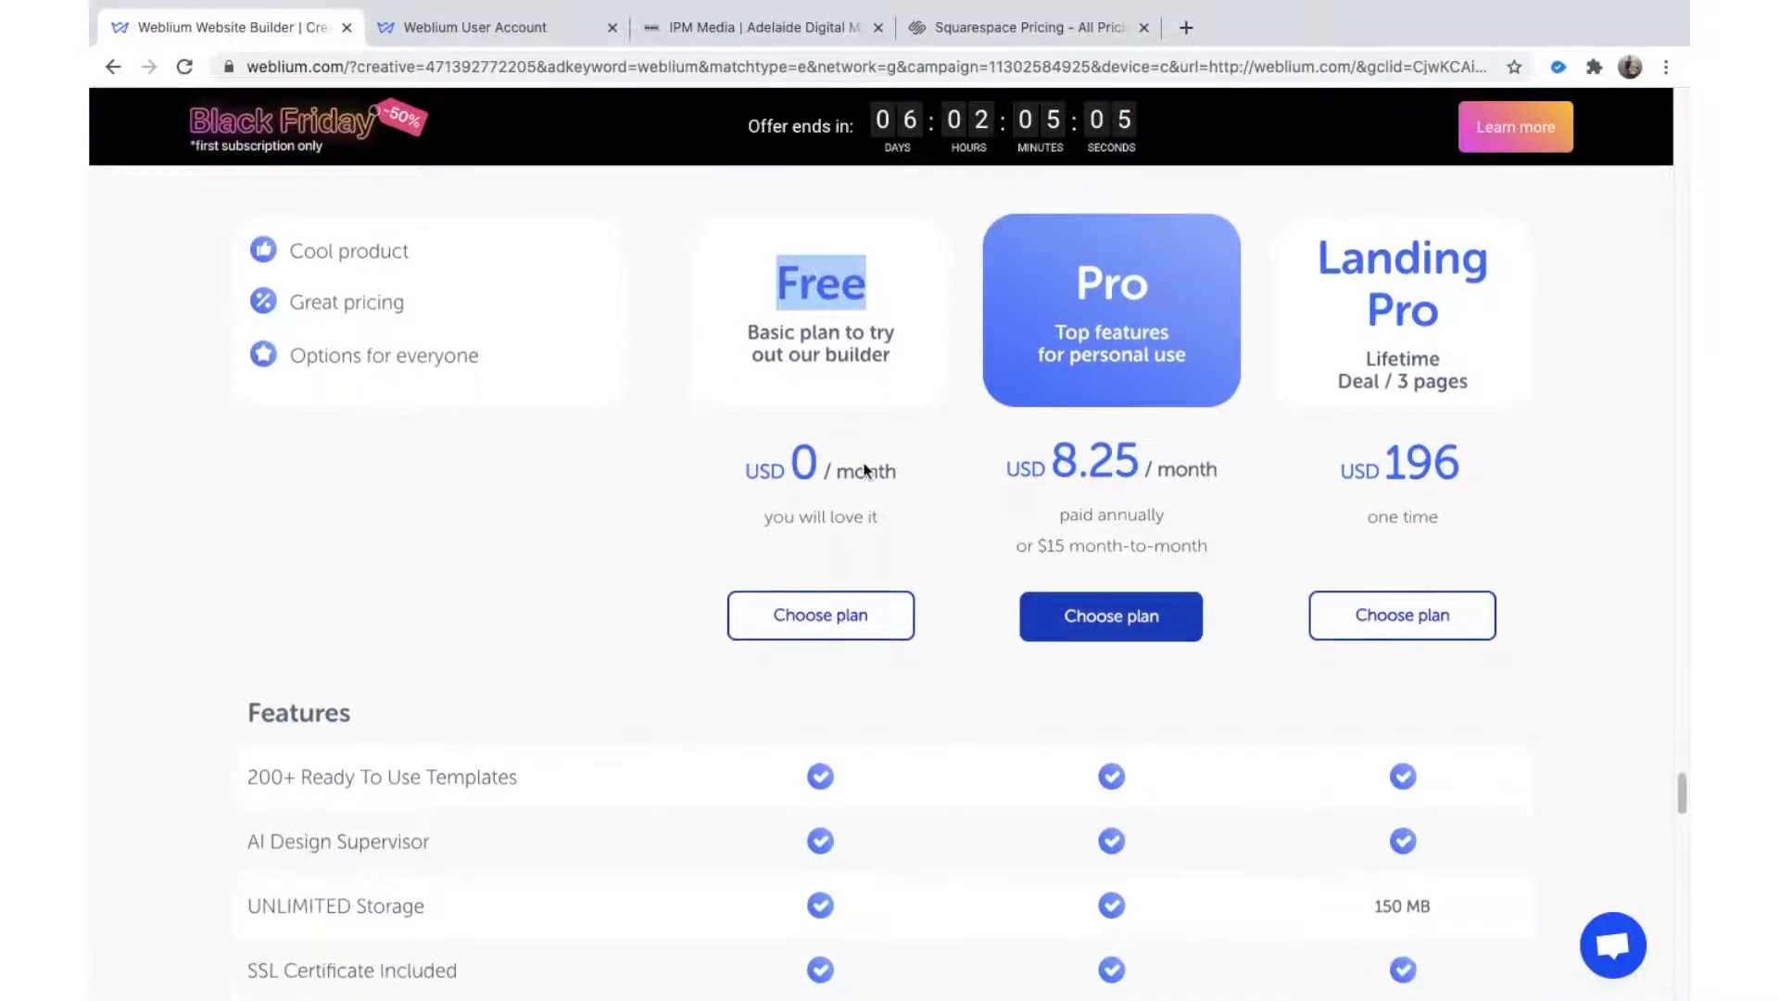
{"action": "scroll", "coordinate": [885, 366], "scroll_direction": "up", "scroll_amount": 2}
{"action": "scroll", "coordinate": [887, 371], "scroll_direction": "down", "scroll_amount": 2}
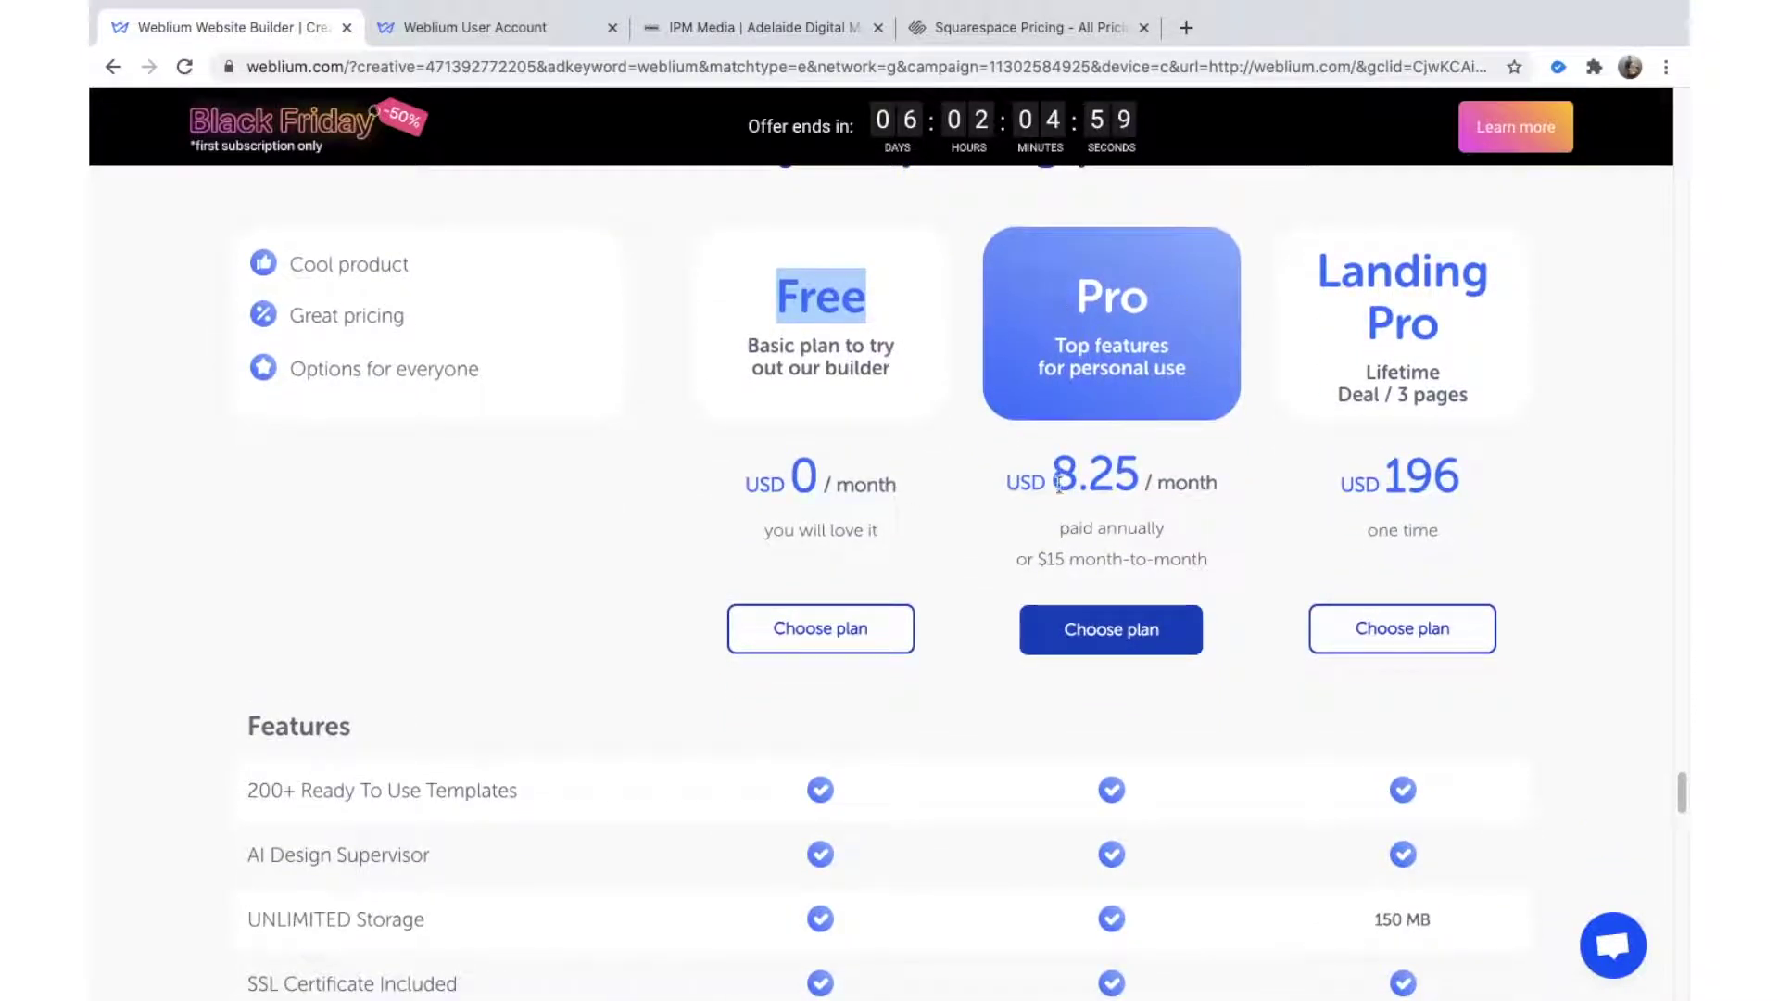
{"action": "left_click_drag", "start_coordinate": [1054, 474], "coordinate": [1136, 472]}
{"action": "left_click", "coordinate": [1094, 488]}
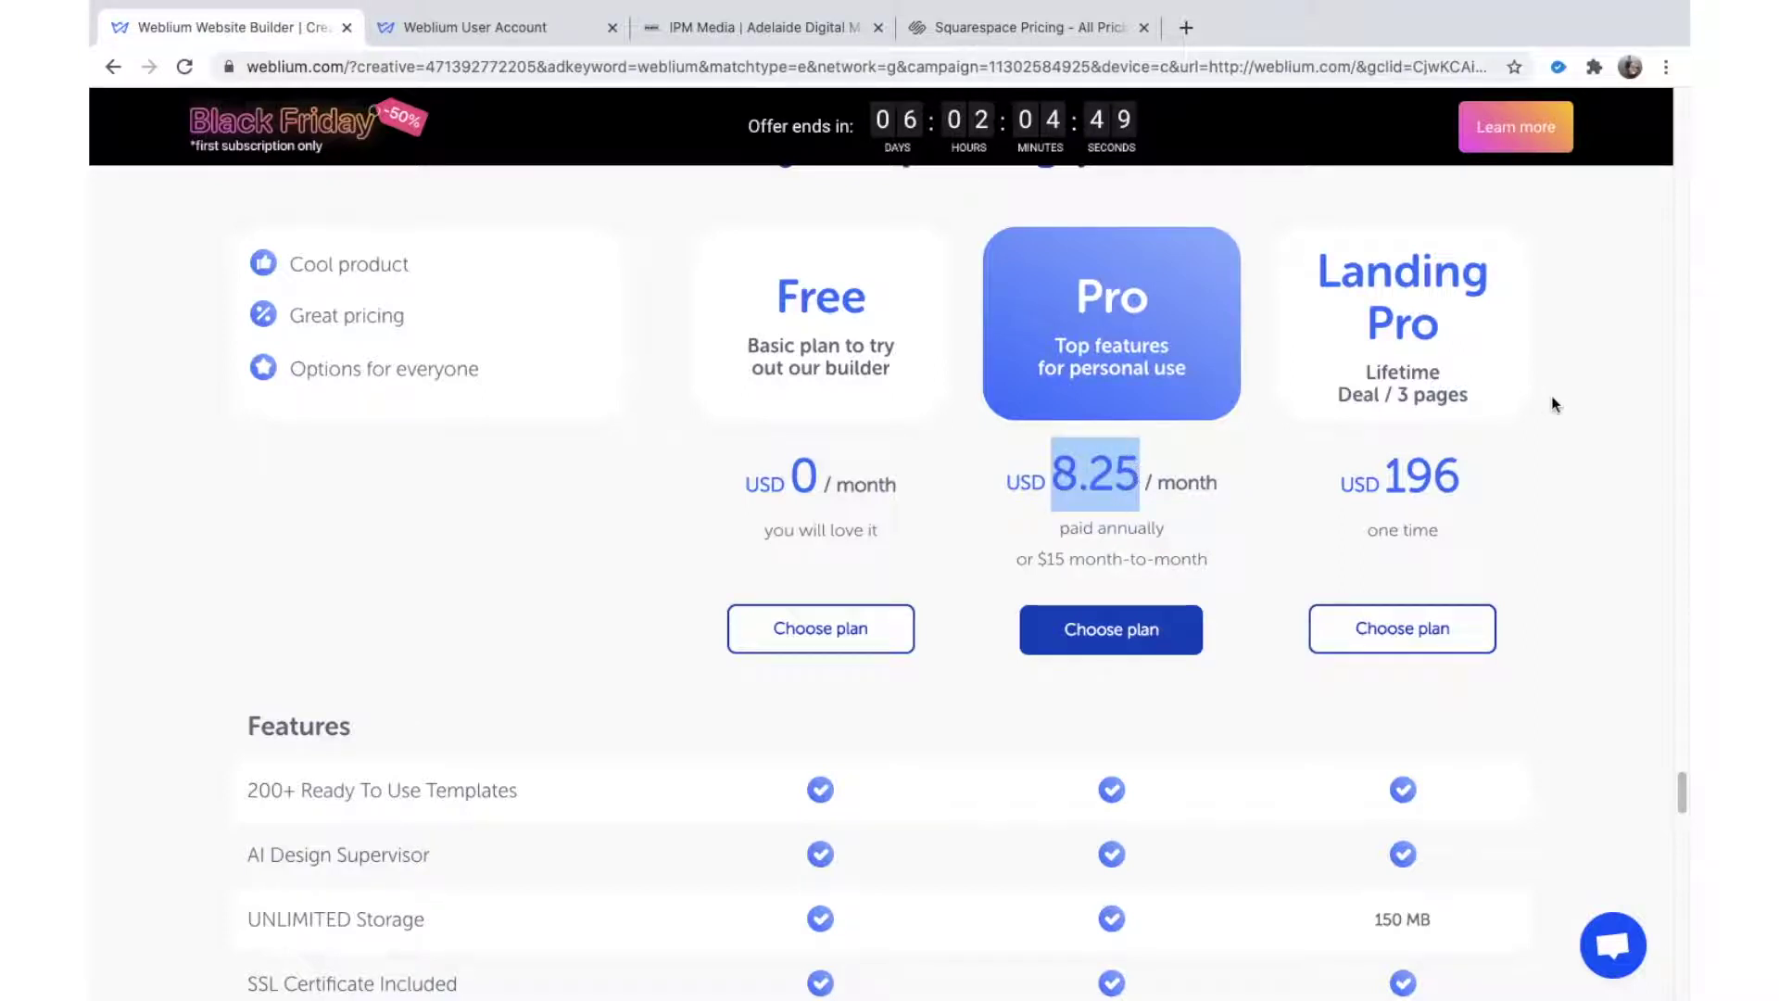
Step: Examine the Landing Pro plan's one-time price and its page allowance
{"action": "scroll", "coordinate": [1453, 471], "scroll_direction": "down", "scroll_amount": 1}
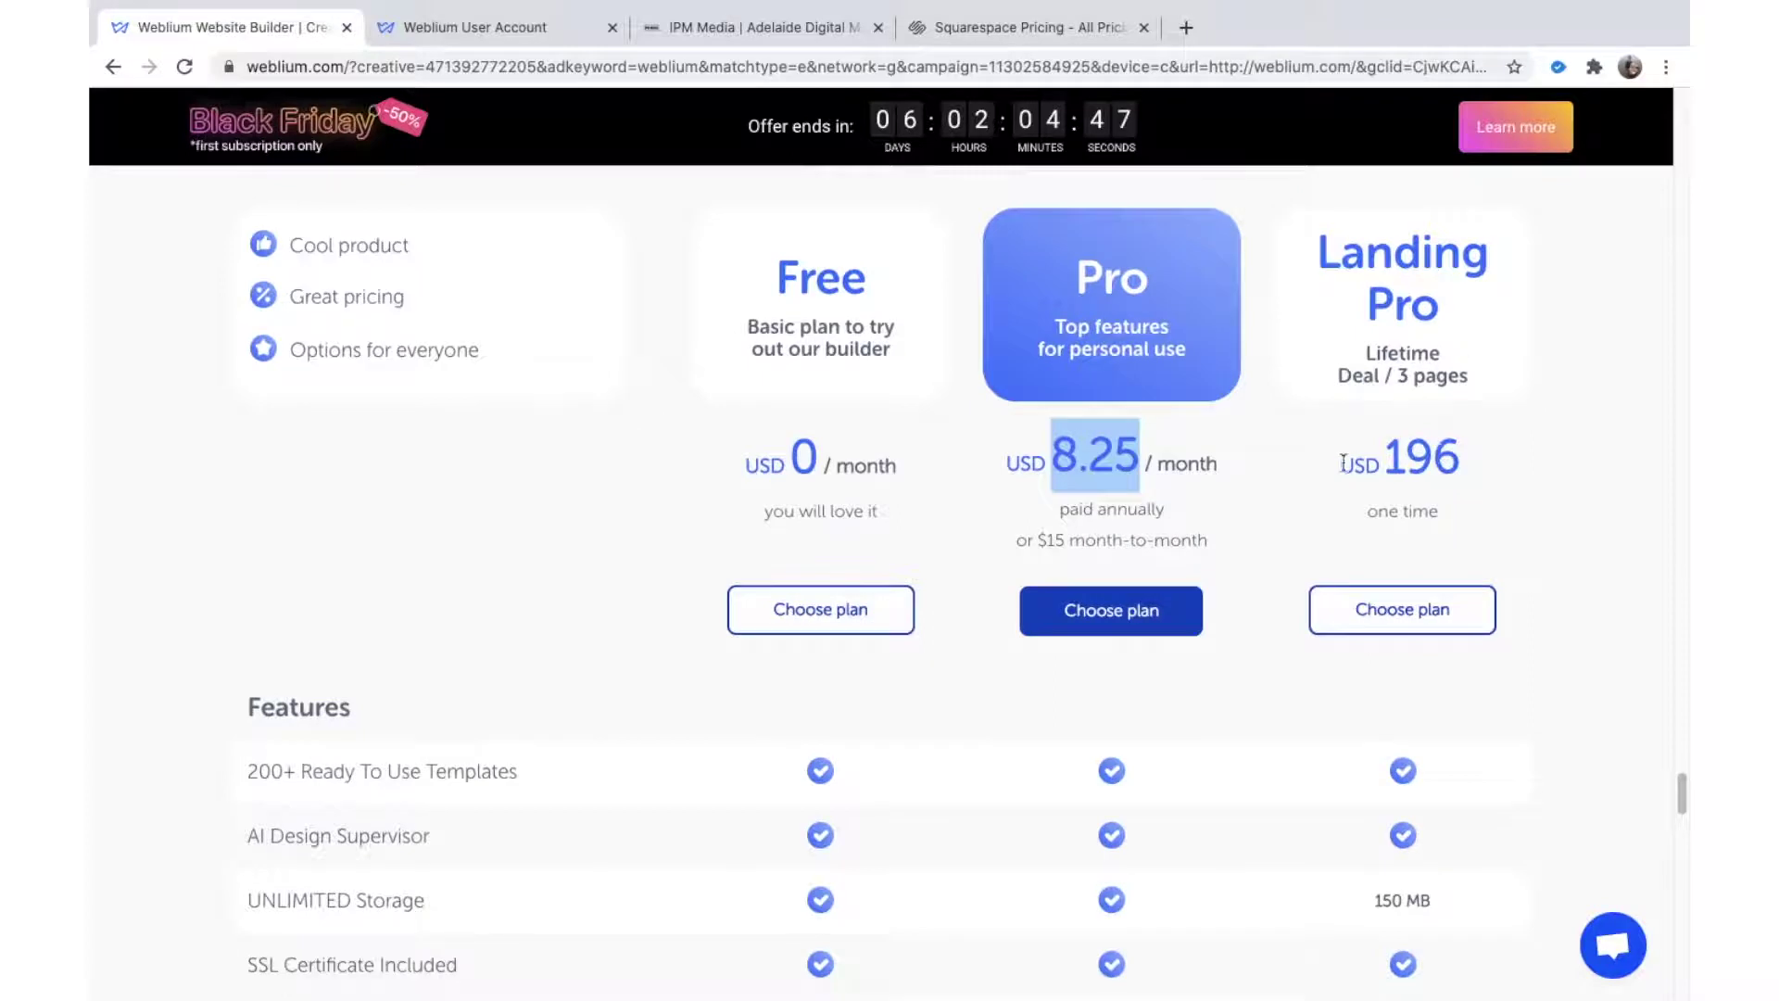
{"action": "left_click_drag", "start_coordinate": [1342, 463], "coordinate": [1468, 469]}
{"action": "triple_click", "coordinate": [1432, 468]}
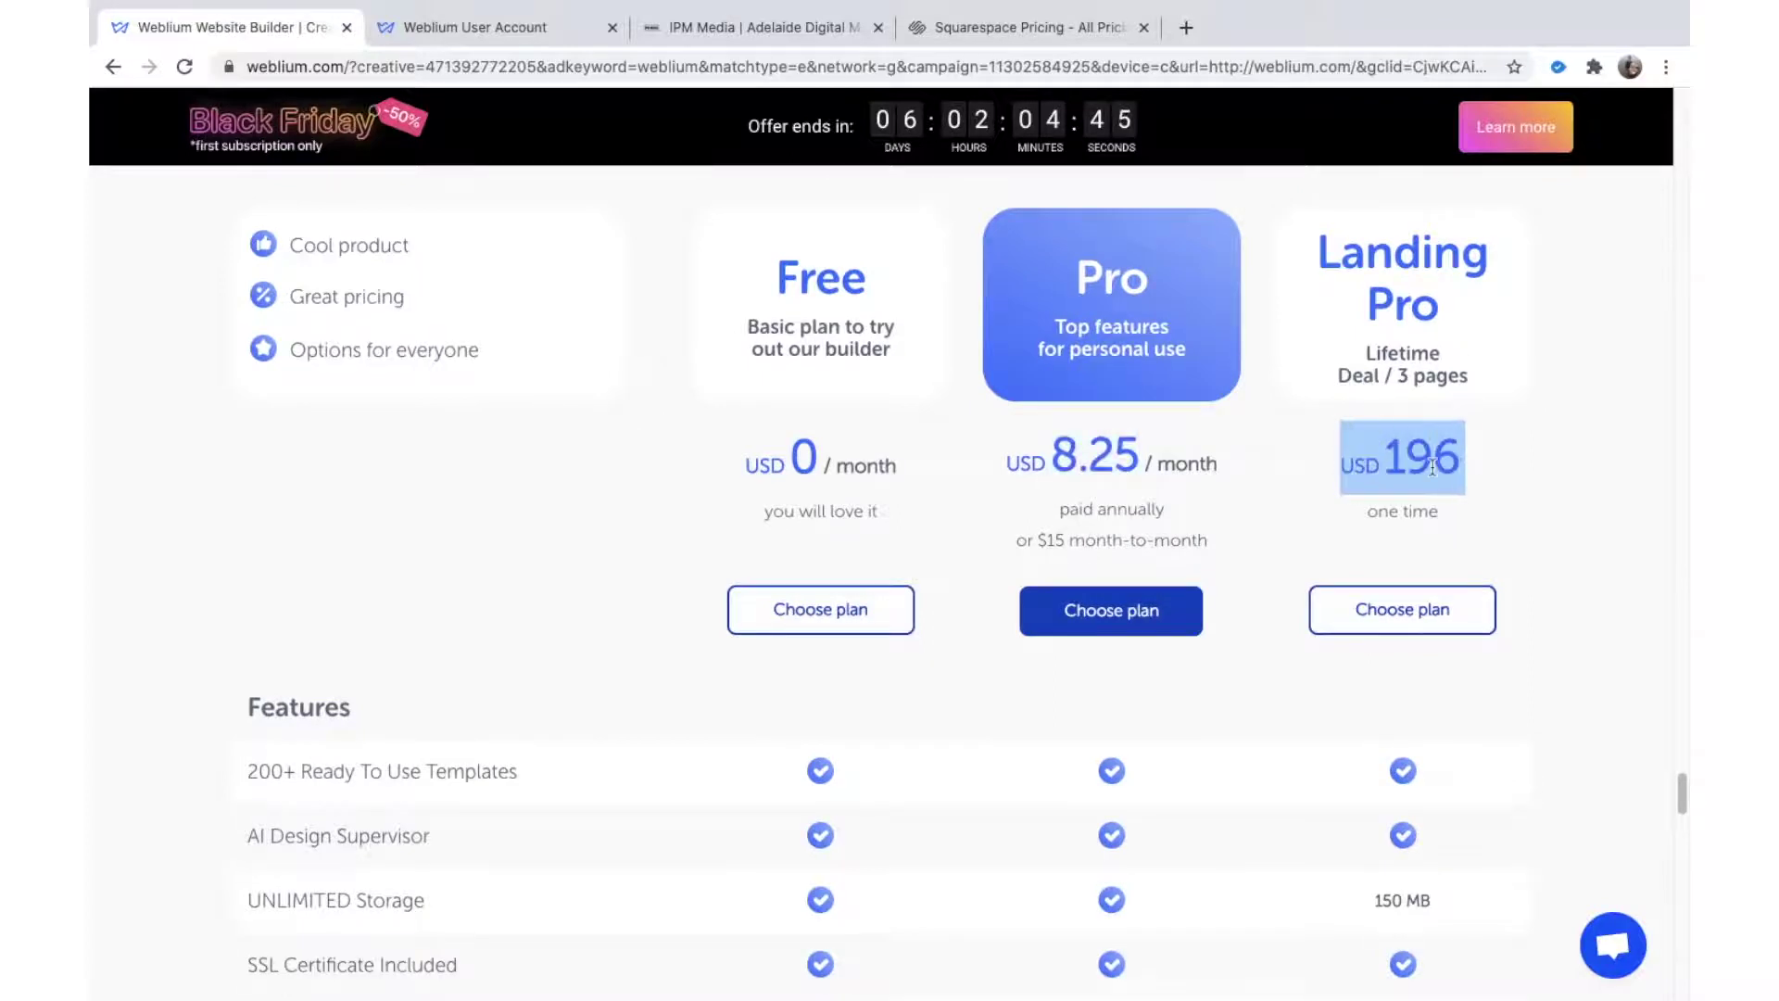
{"action": "scroll", "coordinate": [1433, 467], "scroll_direction": "down", "scroll_amount": 1}
{"action": "scroll", "coordinate": [1438, 431], "scroll_direction": "up", "scroll_amount": 2}
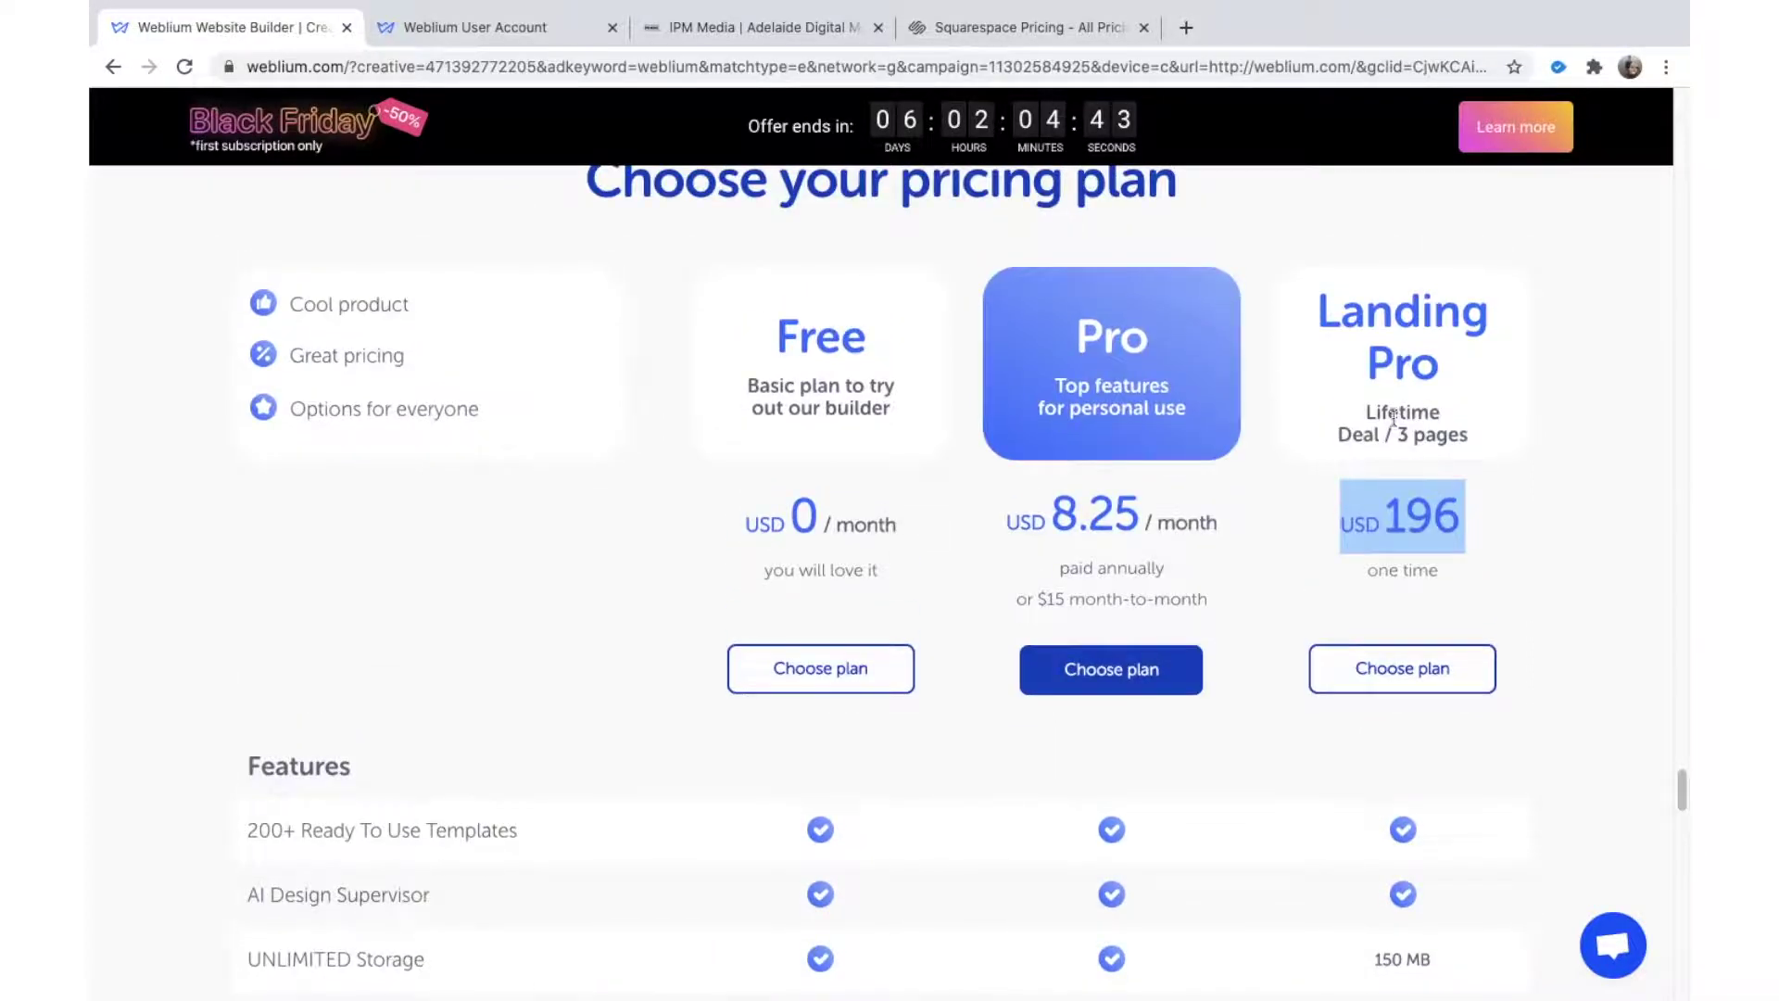
{"action": "left_click_drag", "start_coordinate": [1394, 417], "coordinate": [1483, 456]}
Step: Review the feature comparison of the Weblium plans and return to the Landing Pro price
{"action": "scroll", "coordinate": [1437, 658], "scroll_direction": "down", "scroll_amount": 3}
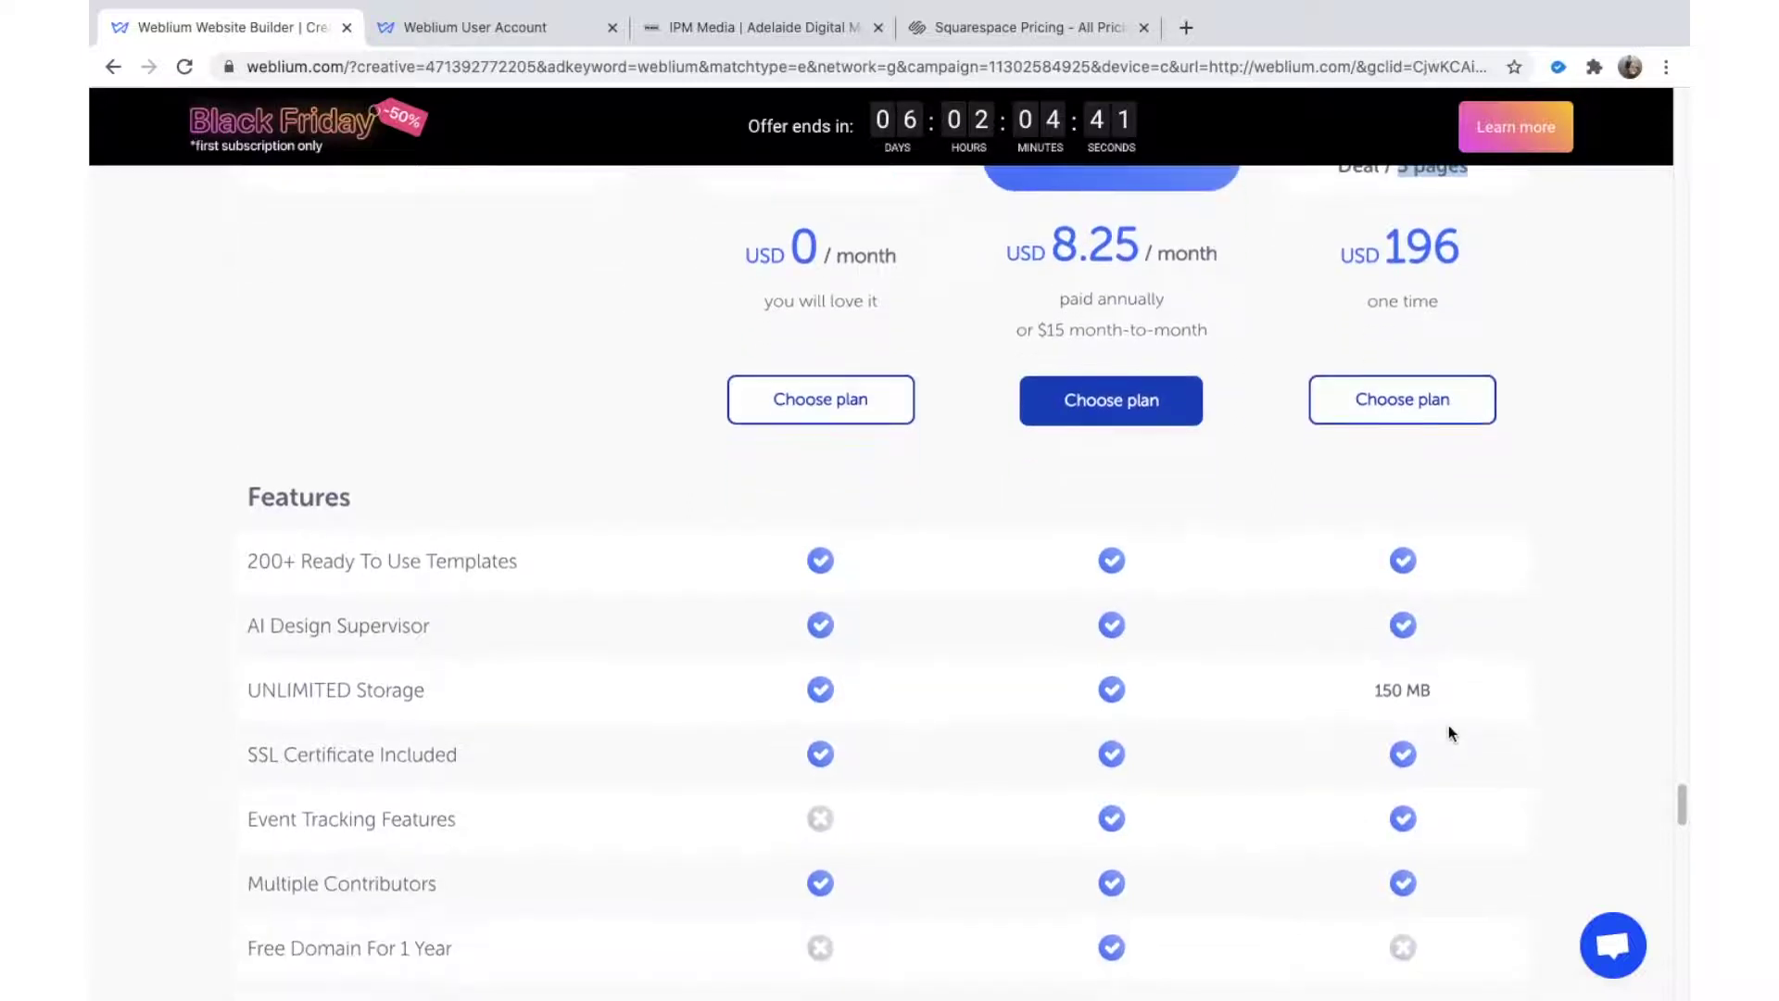
{"action": "scroll", "coordinate": [1450, 732], "scroll_direction": "down", "scroll_amount": 3}
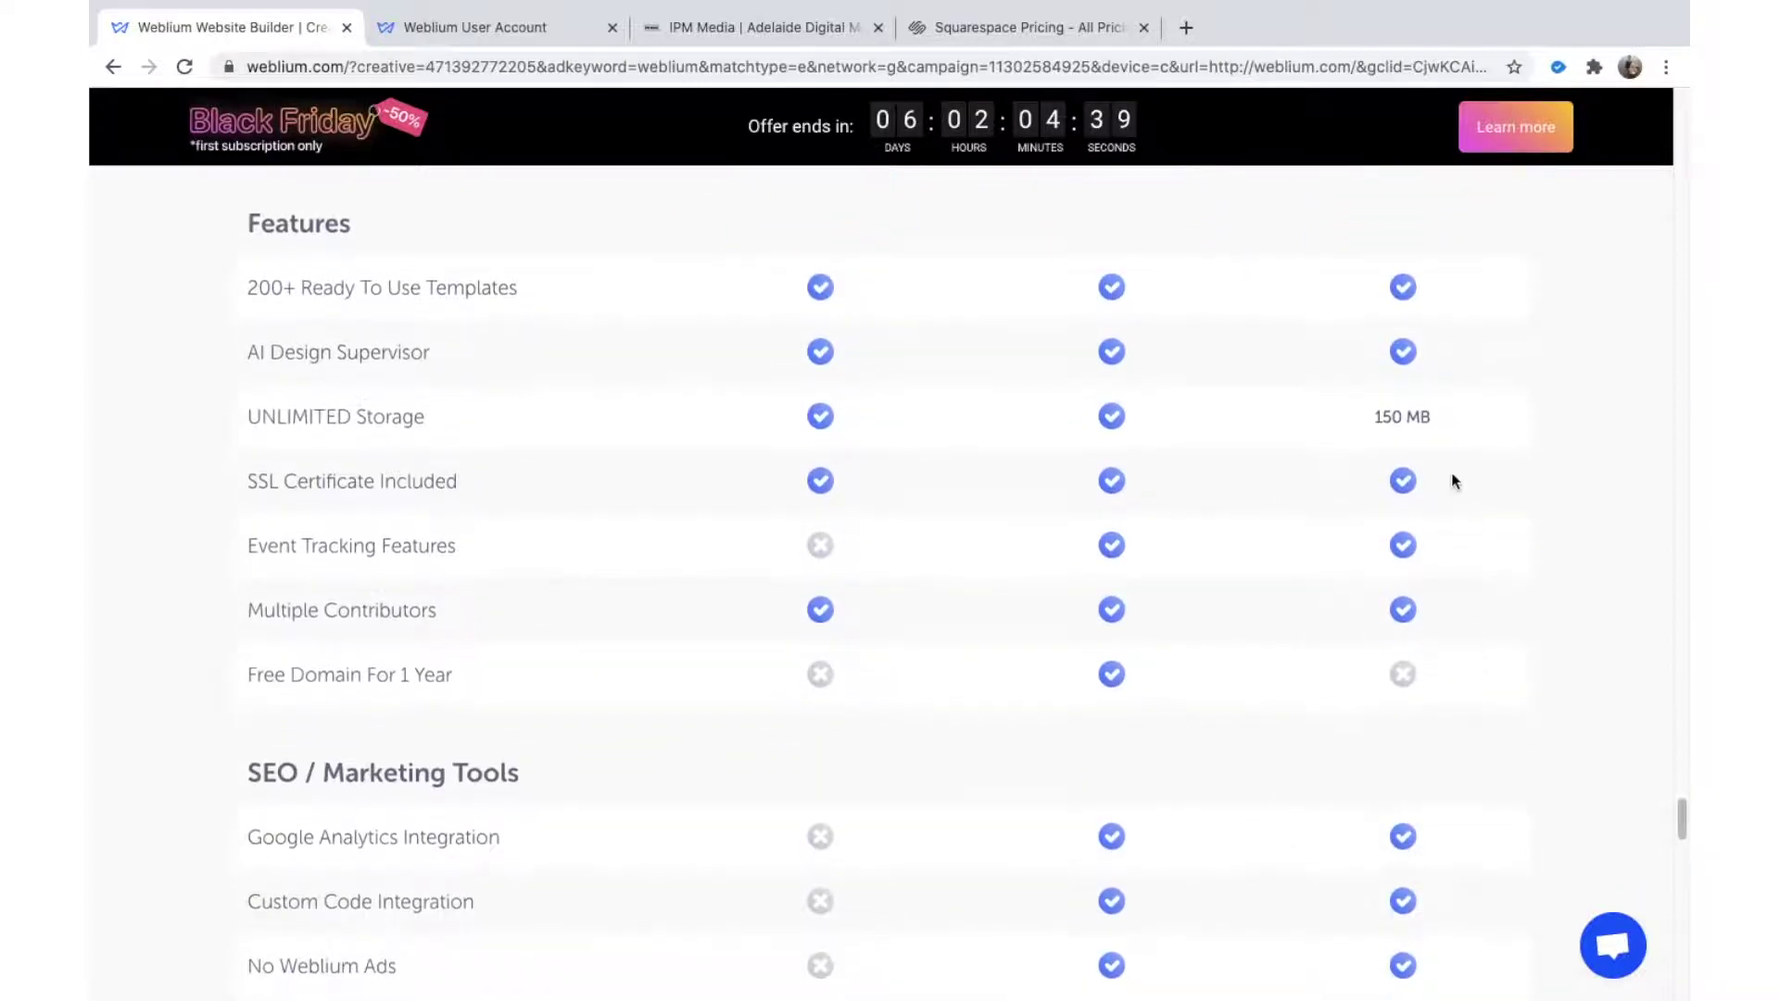
{"action": "scroll", "coordinate": [1452, 479], "scroll_direction": "down", "scroll_amount": 3}
{"action": "scroll", "coordinate": [1451, 409], "scroll_direction": "up", "scroll_amount": 9}
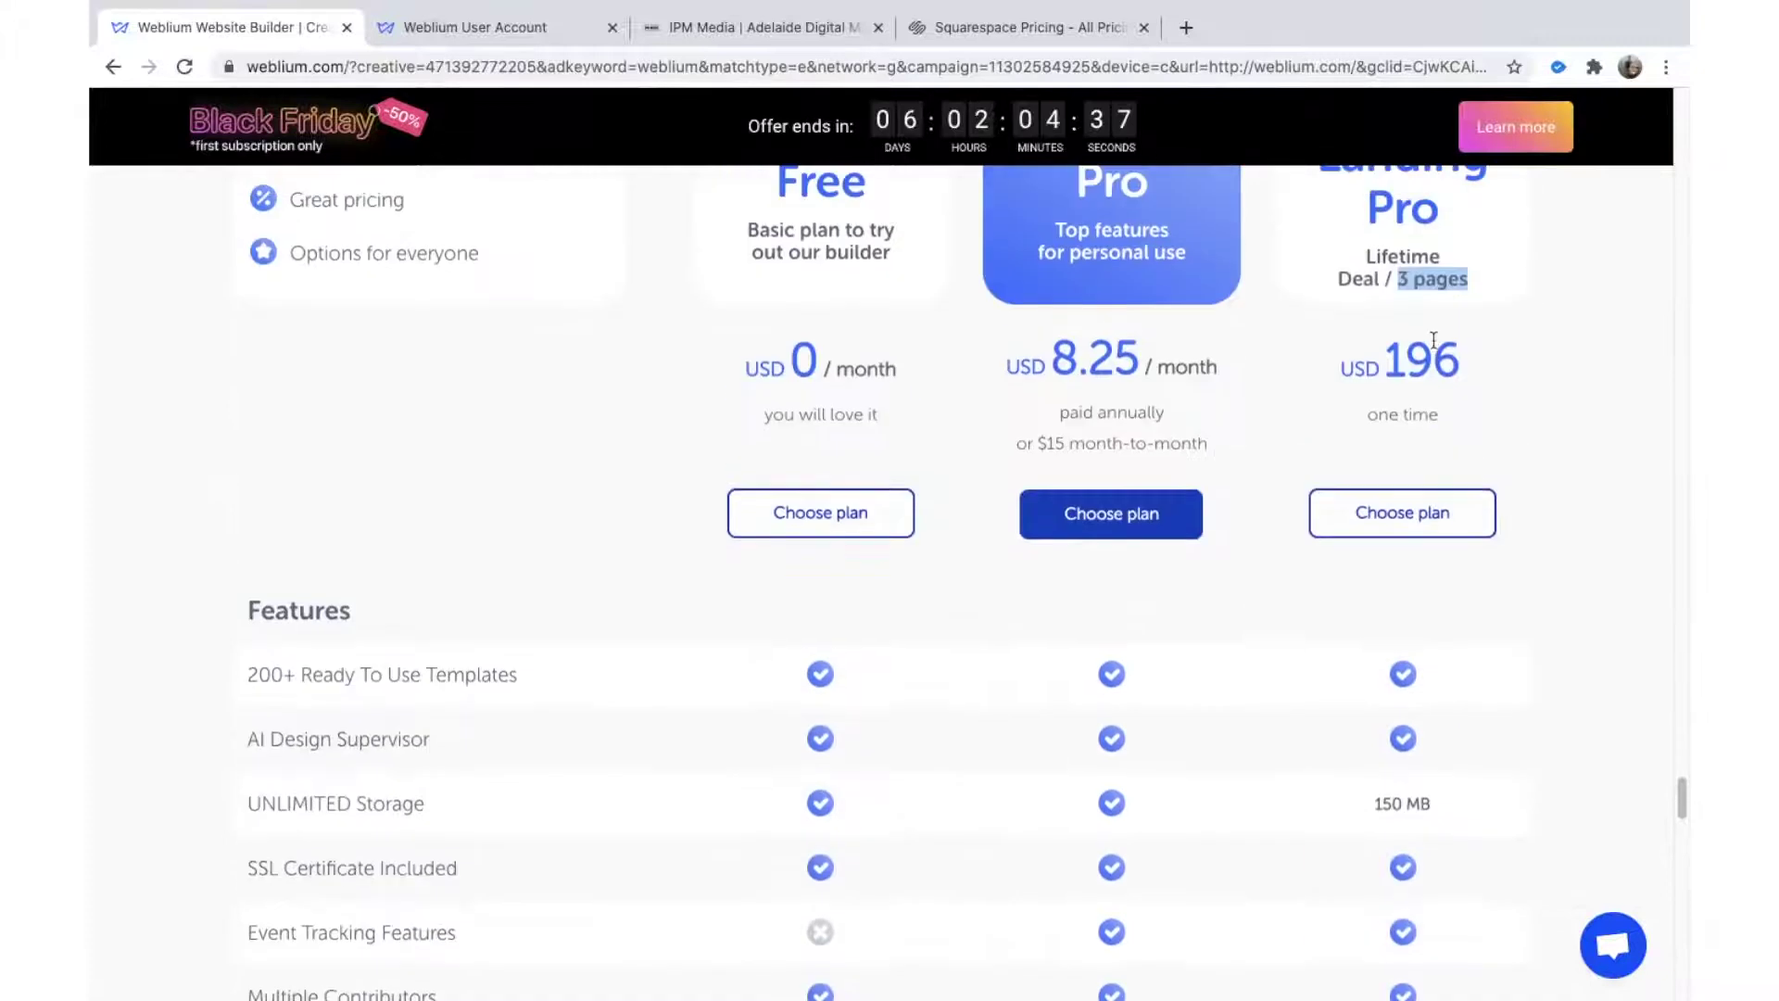
{"action": "triple_click", "coordinate": [1399, 586]}
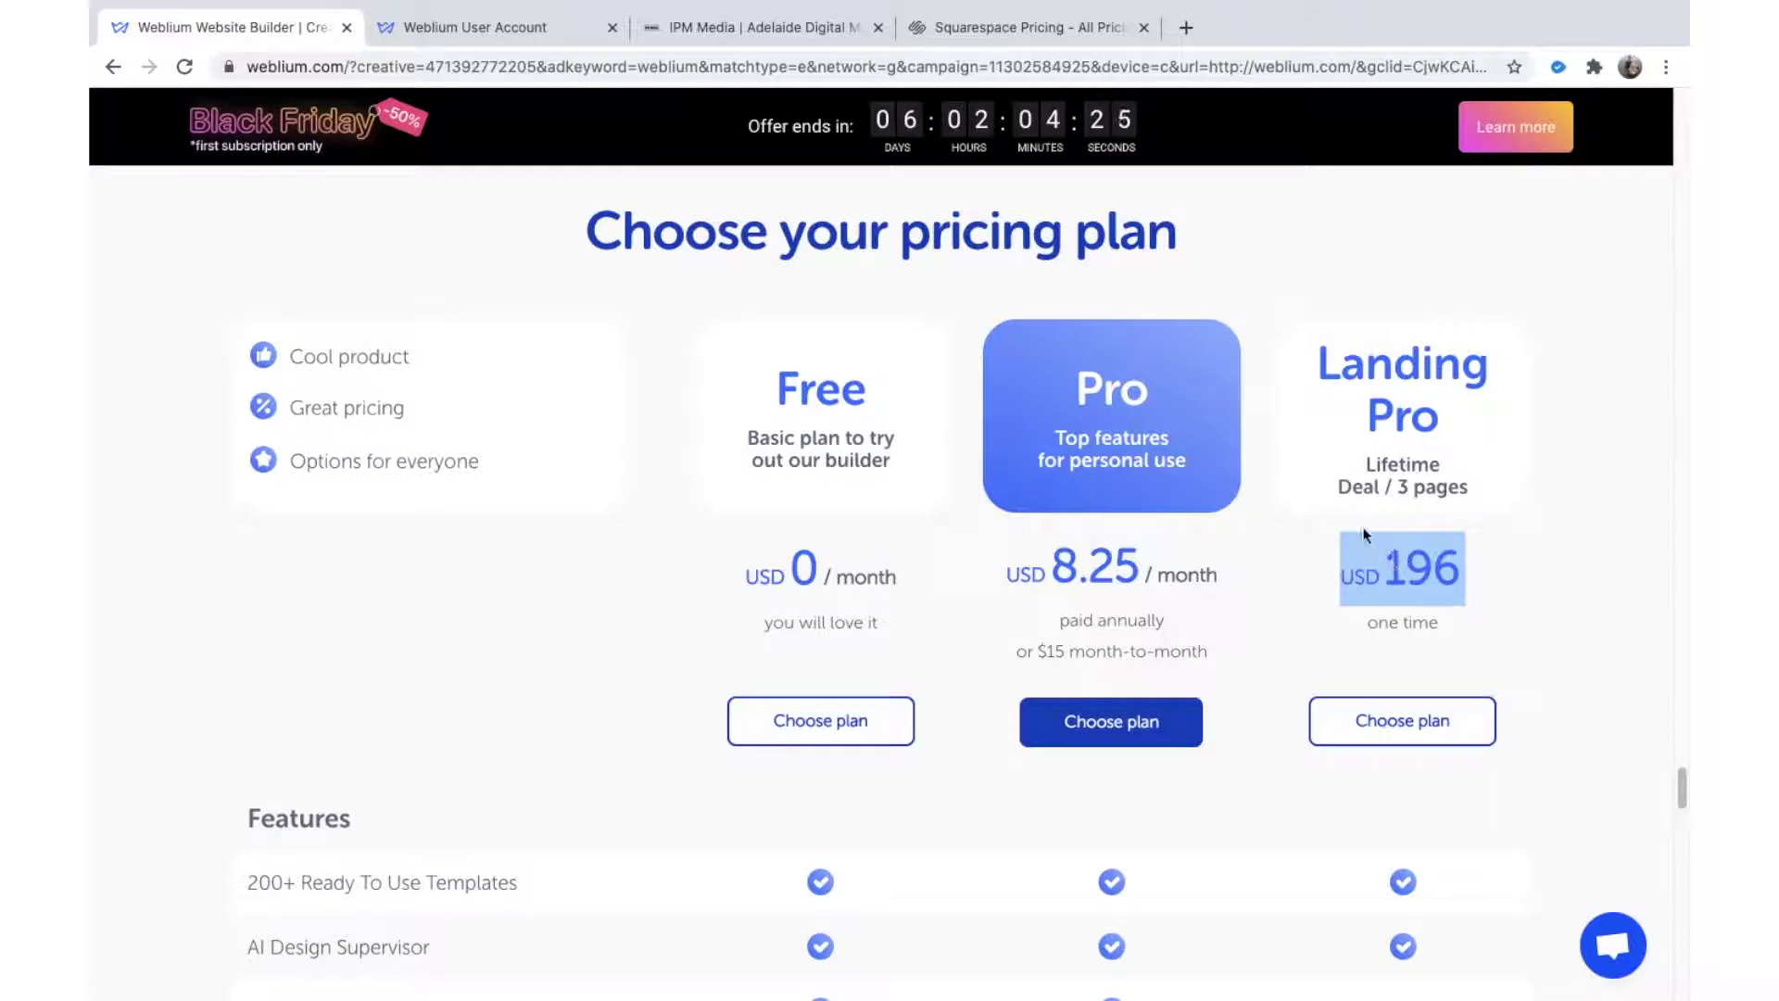
Step: Switch to the Squarespace pricing page and examine the annual-billing prices of the Personal, Business and Advanced Commerce plans
{"action": "left_click", "coordinate": [976, 28]}
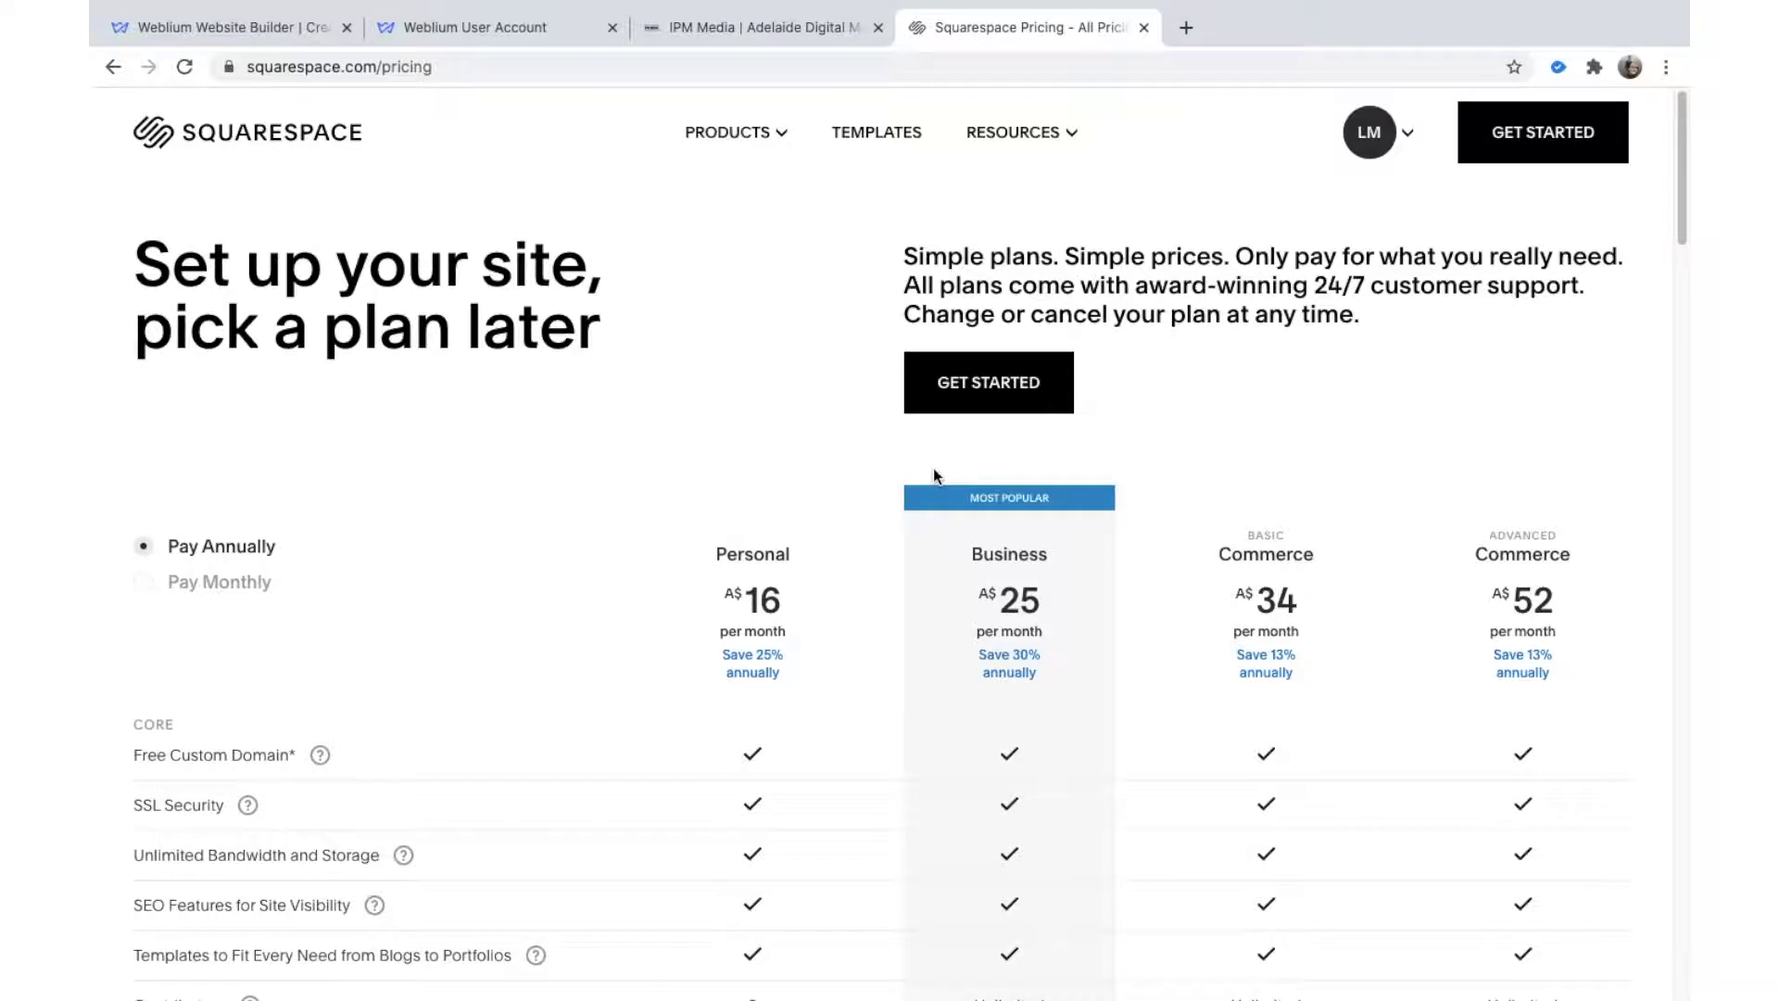
{"action": "scroll", "coordinate": [971, 417], "scroll_direction": "down", "scroll_amount": 1}
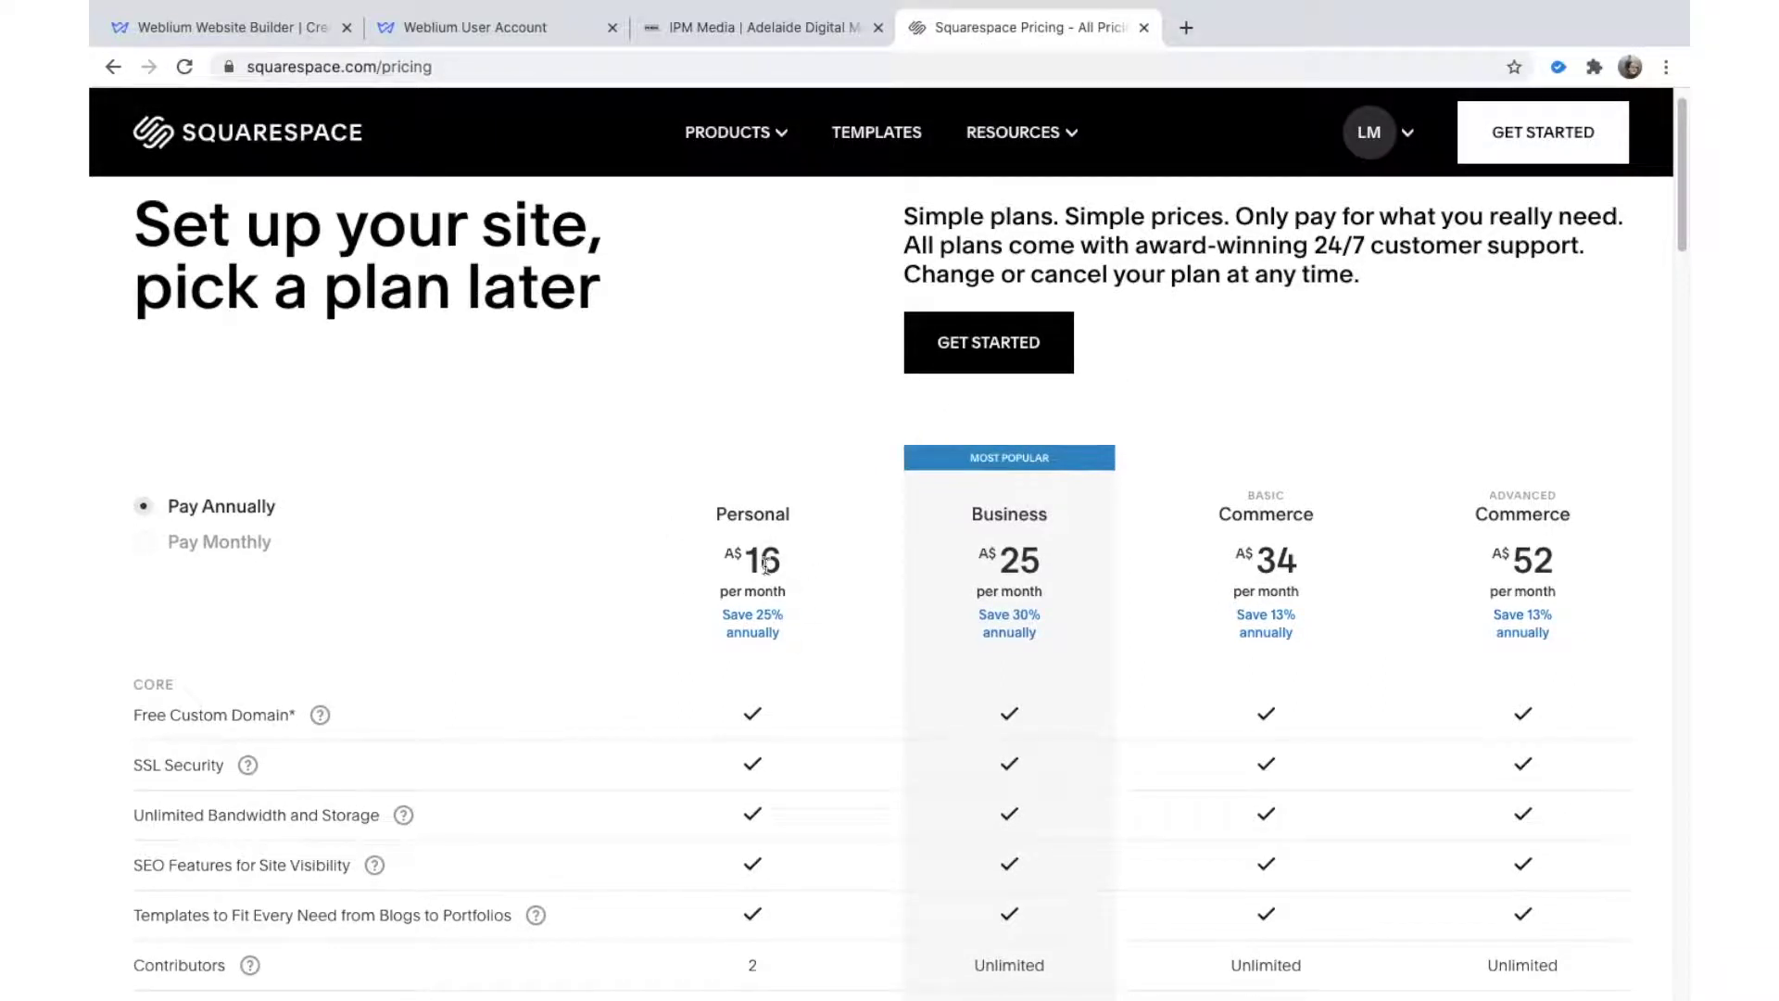
{"action": "left_click_drag", "start_coordinate": [733, 554], "coordinate": [783, 565]}
{"action": "scroll", "coordinate": [1094, 543], "scroll_direction": "down", "scroll_amount": 3}
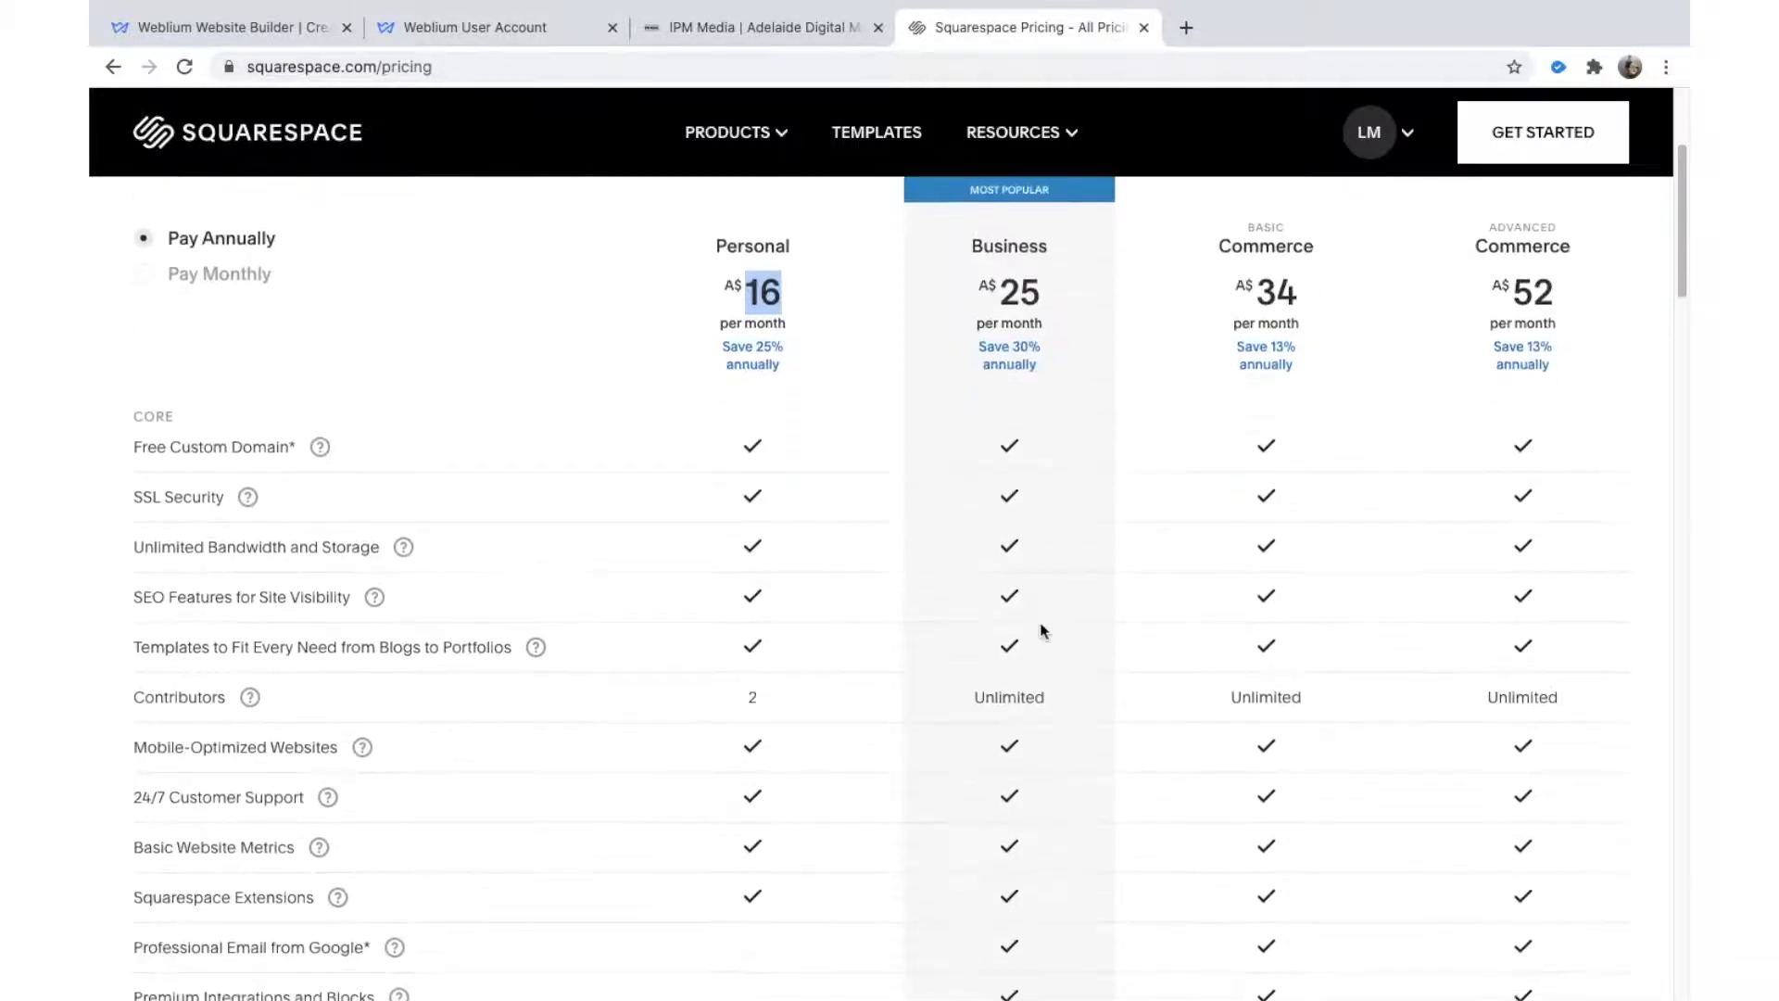
{"action": "scroll", "coordinate": [1038, 547], "scroll_direction": "up", "scroll_amount": 3}
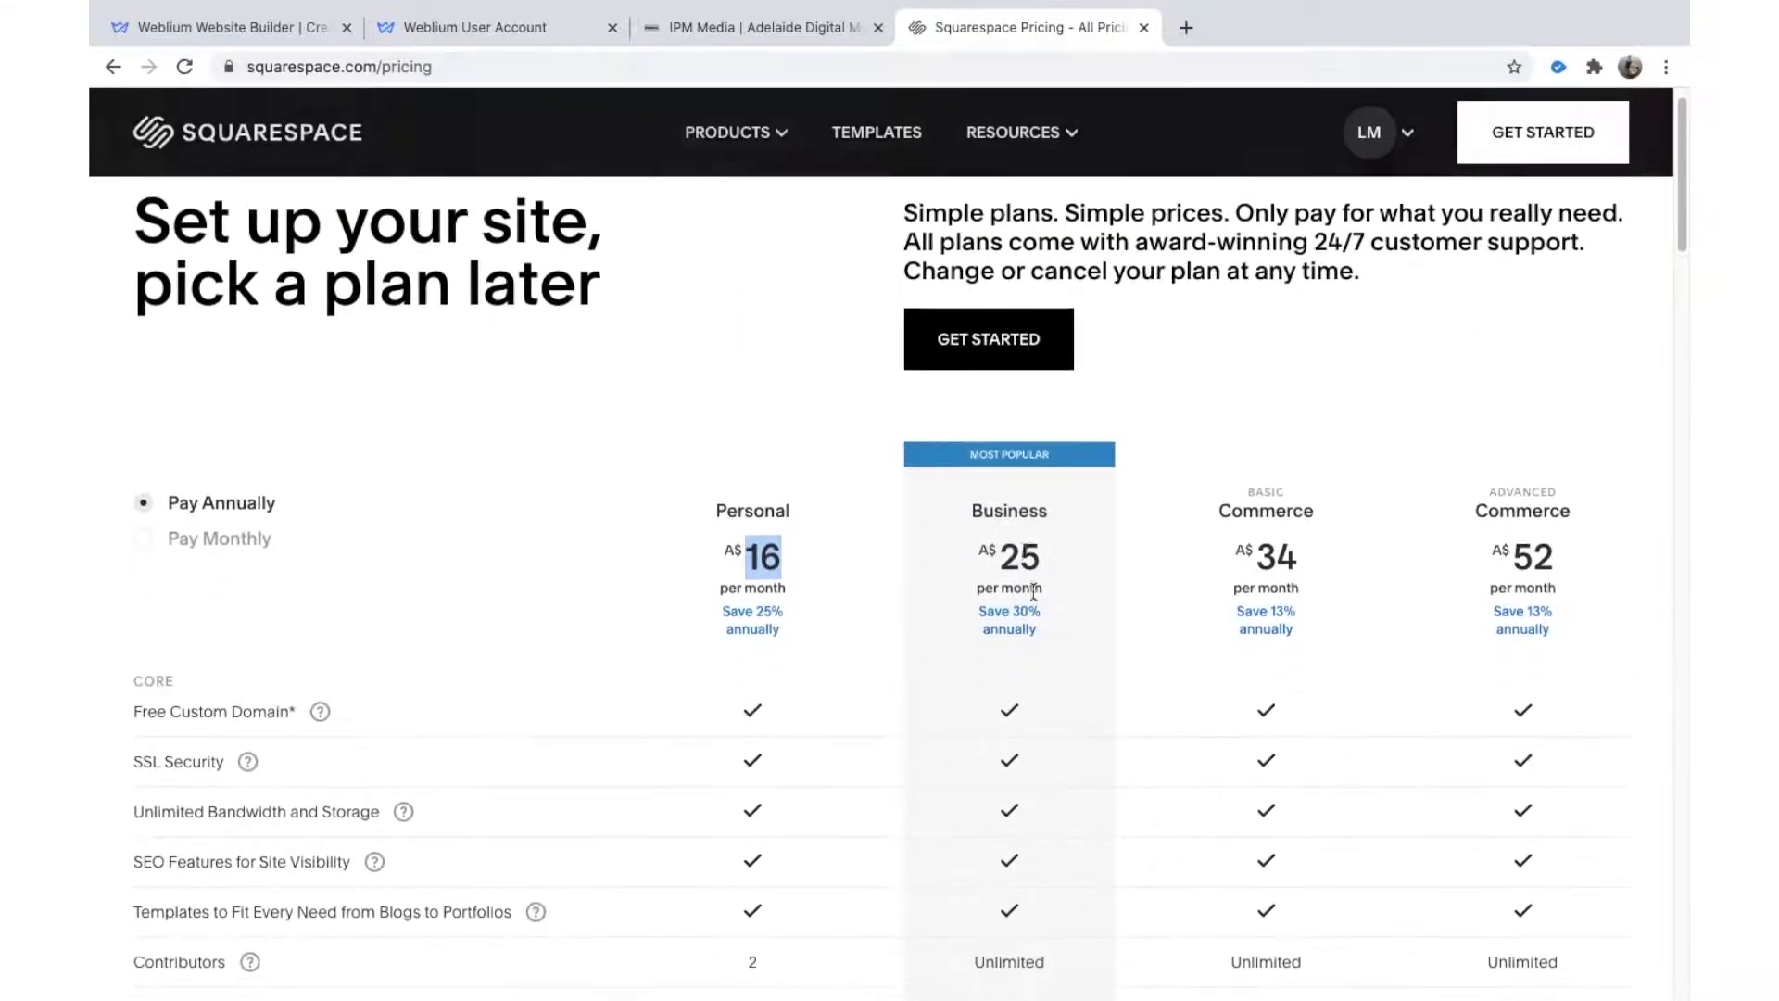
{"action": "left_click_drag", "start_coordinate": [990, 556], "coordinate": [1071, 548]}
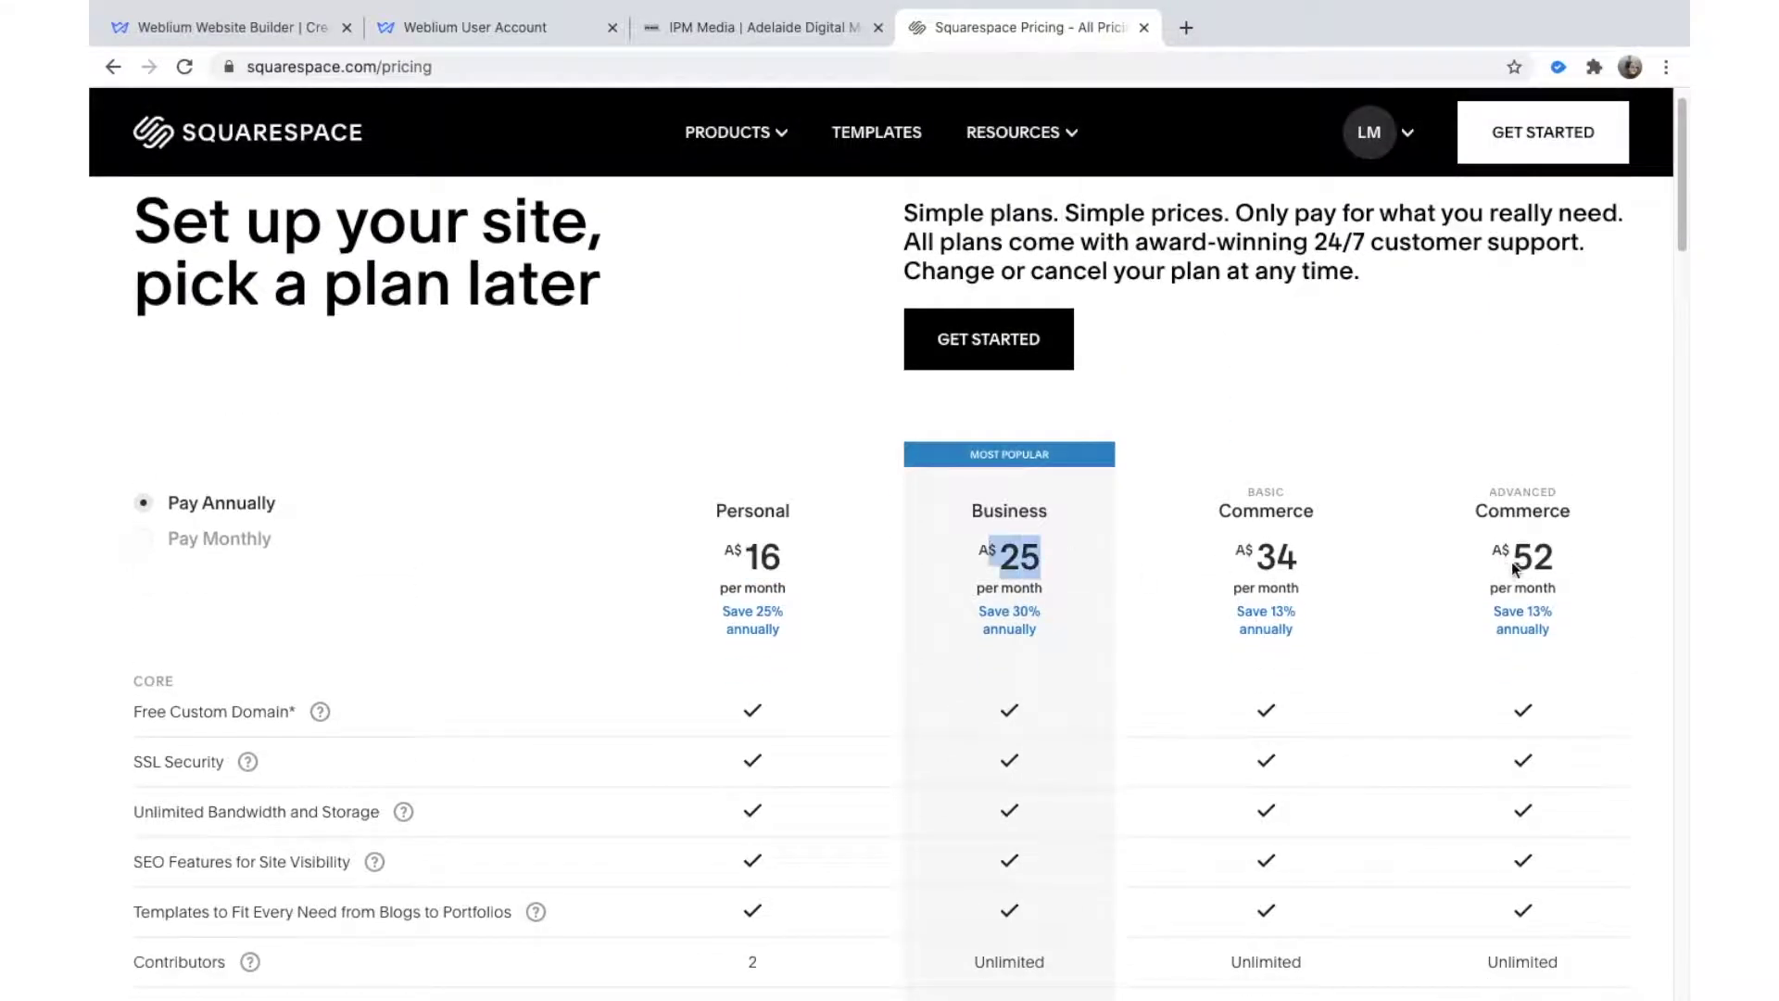
{"action": "left_click_drag", "start_coordinate": [1511, 562], "coordinate": [1566, 562]}
Step: Read through the core, marketing and commerce features compared across the Squarespace plans
{"action": "scroll", "coordinate": [1477, 584], "scroll_direction": "down", "scroll_amount": 5}
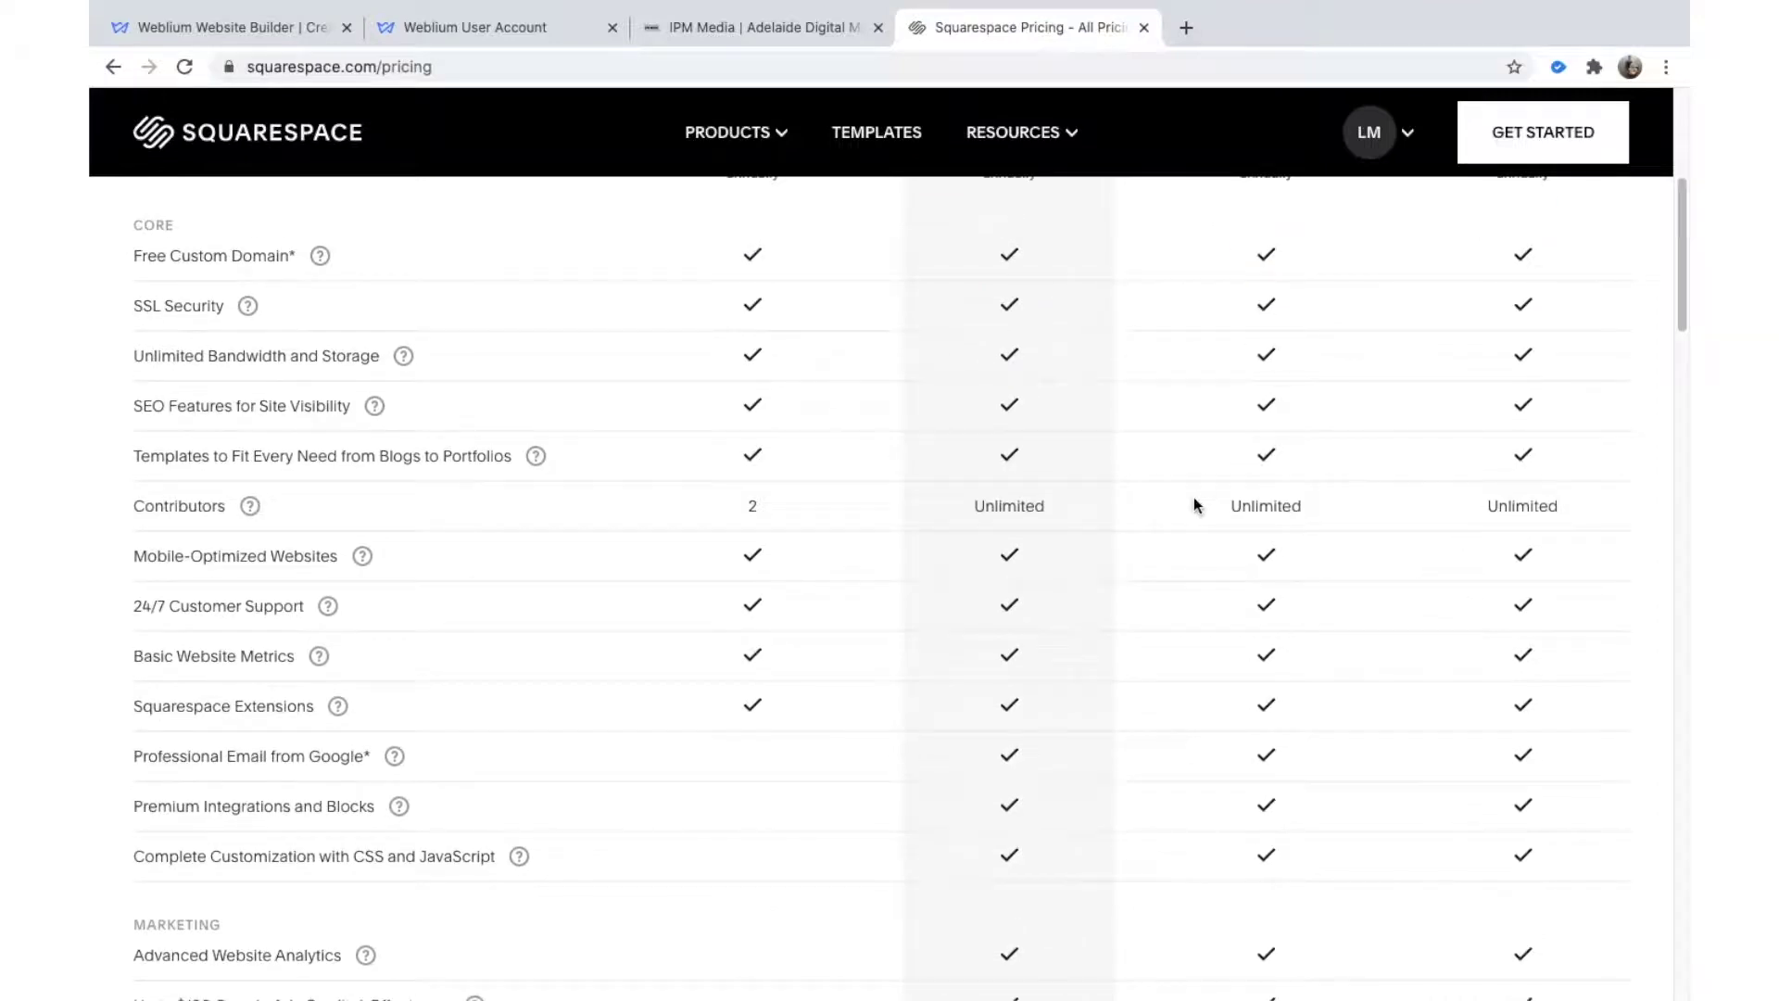
{"action": "scroll", "coordinate": [1195, 505], "scroll_direction": "down", "scroll_amount": 5}
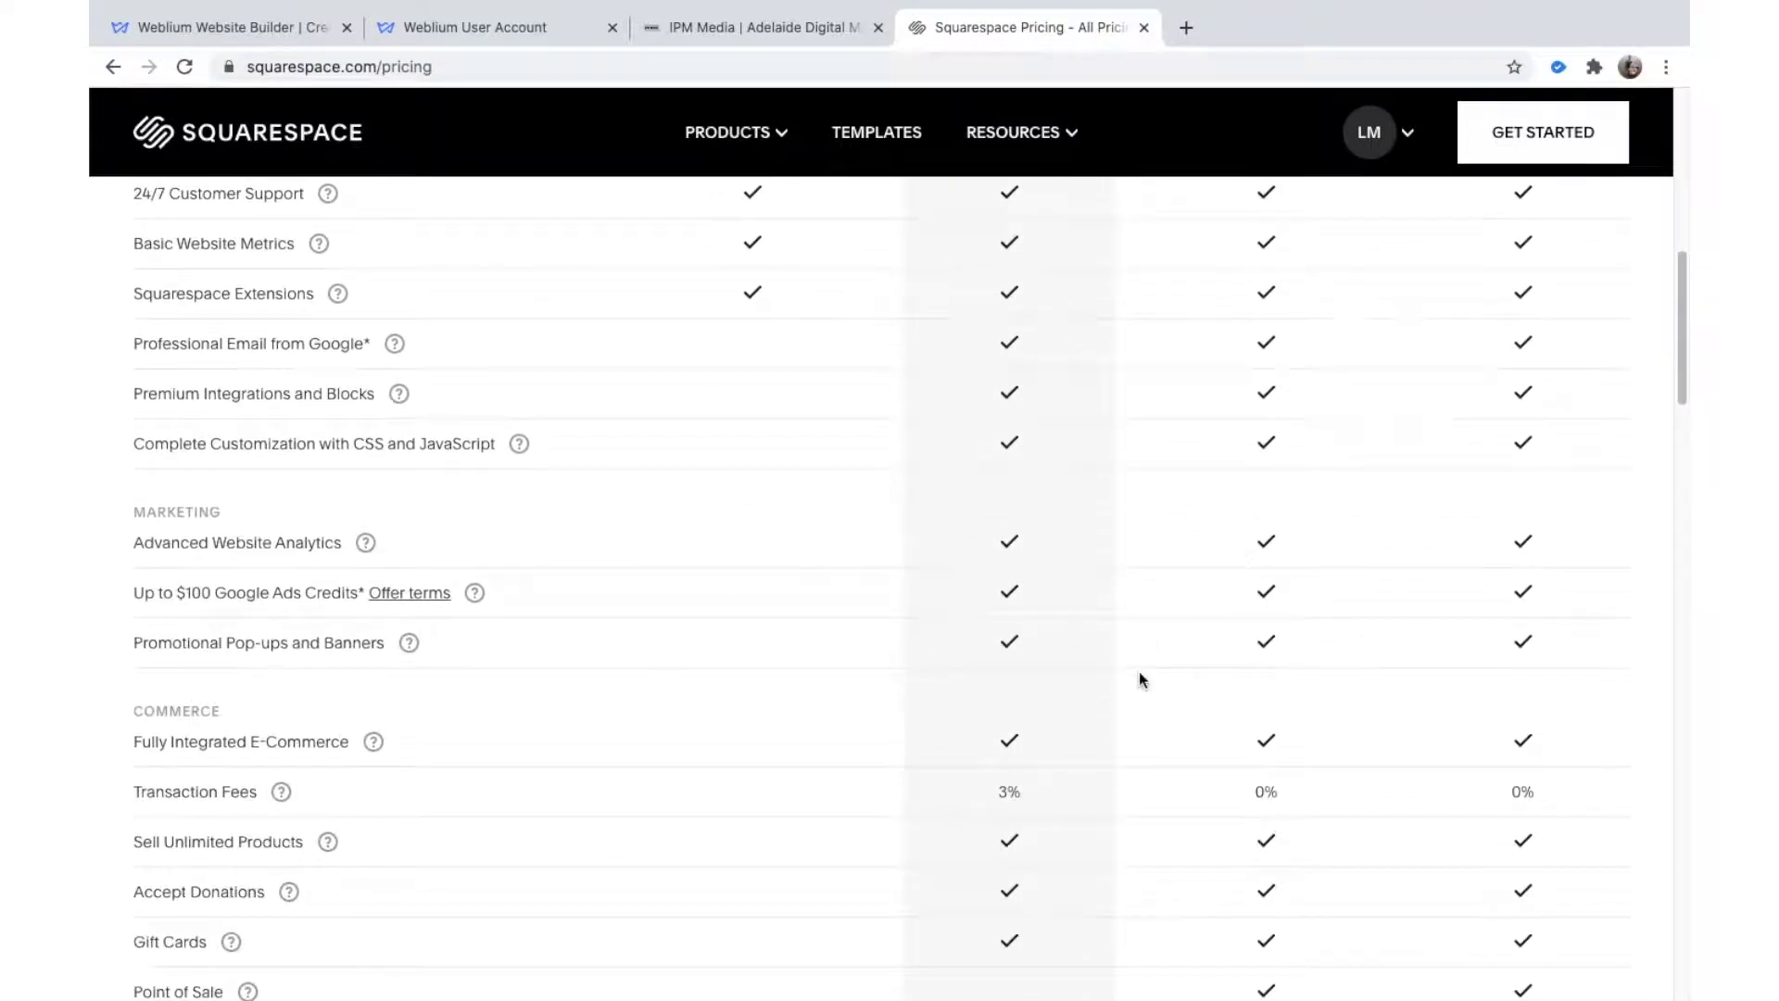
{"action": "scroll", "coordinate": [1138, 671], "scroll_direction": "down", "scroll_amount": 3}
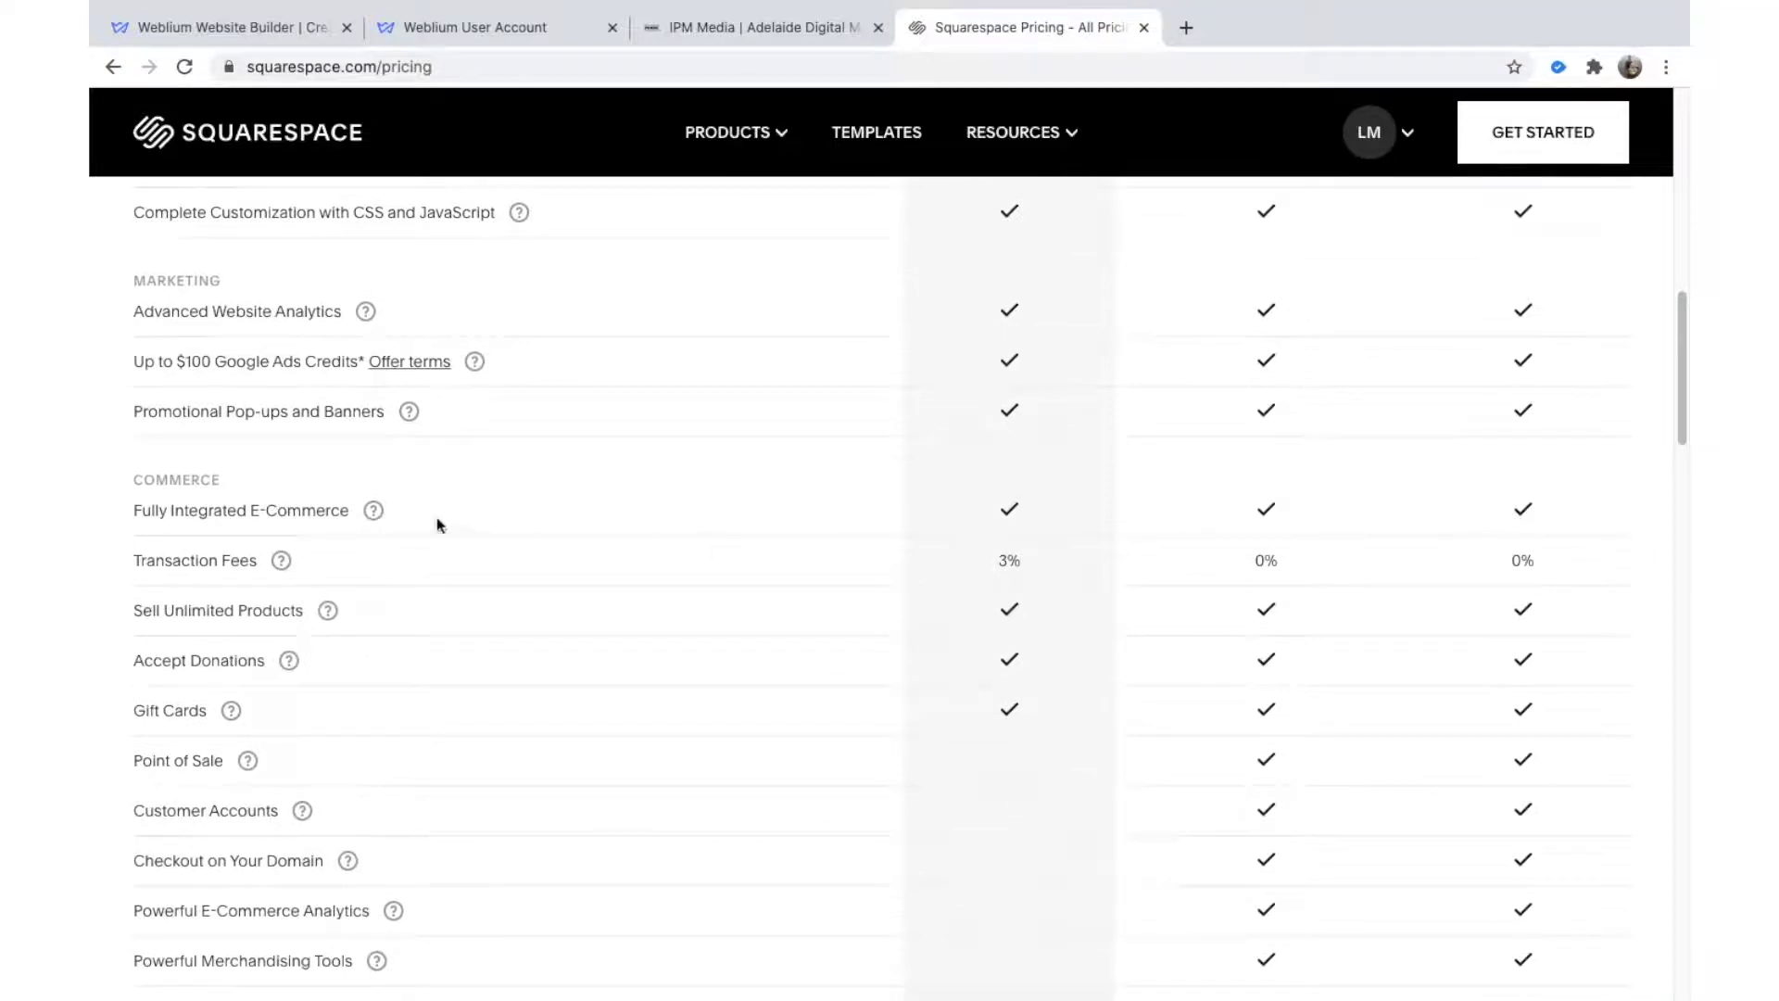
Step: Switch to the Weblium website editor and dismiss the Black Friday offer
{"action": "left_click", "coordinate": [411, 25]}
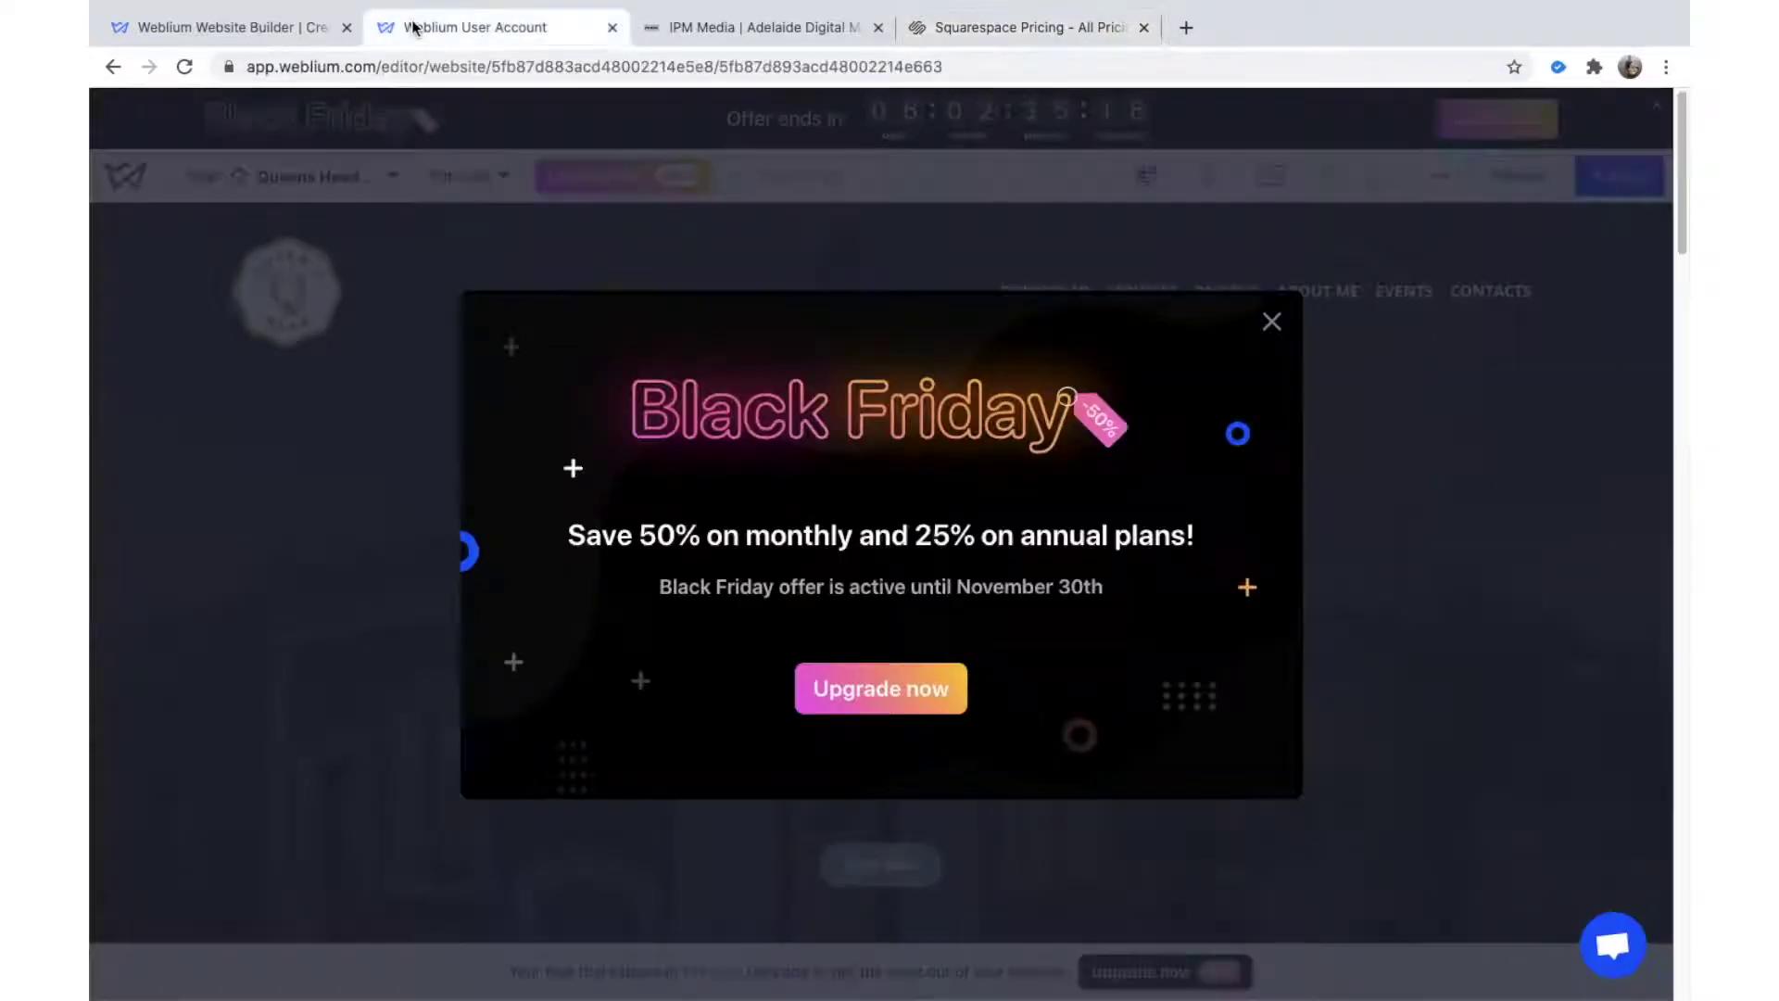
{"action": "left_click", "coordinate": [1272, 322]}
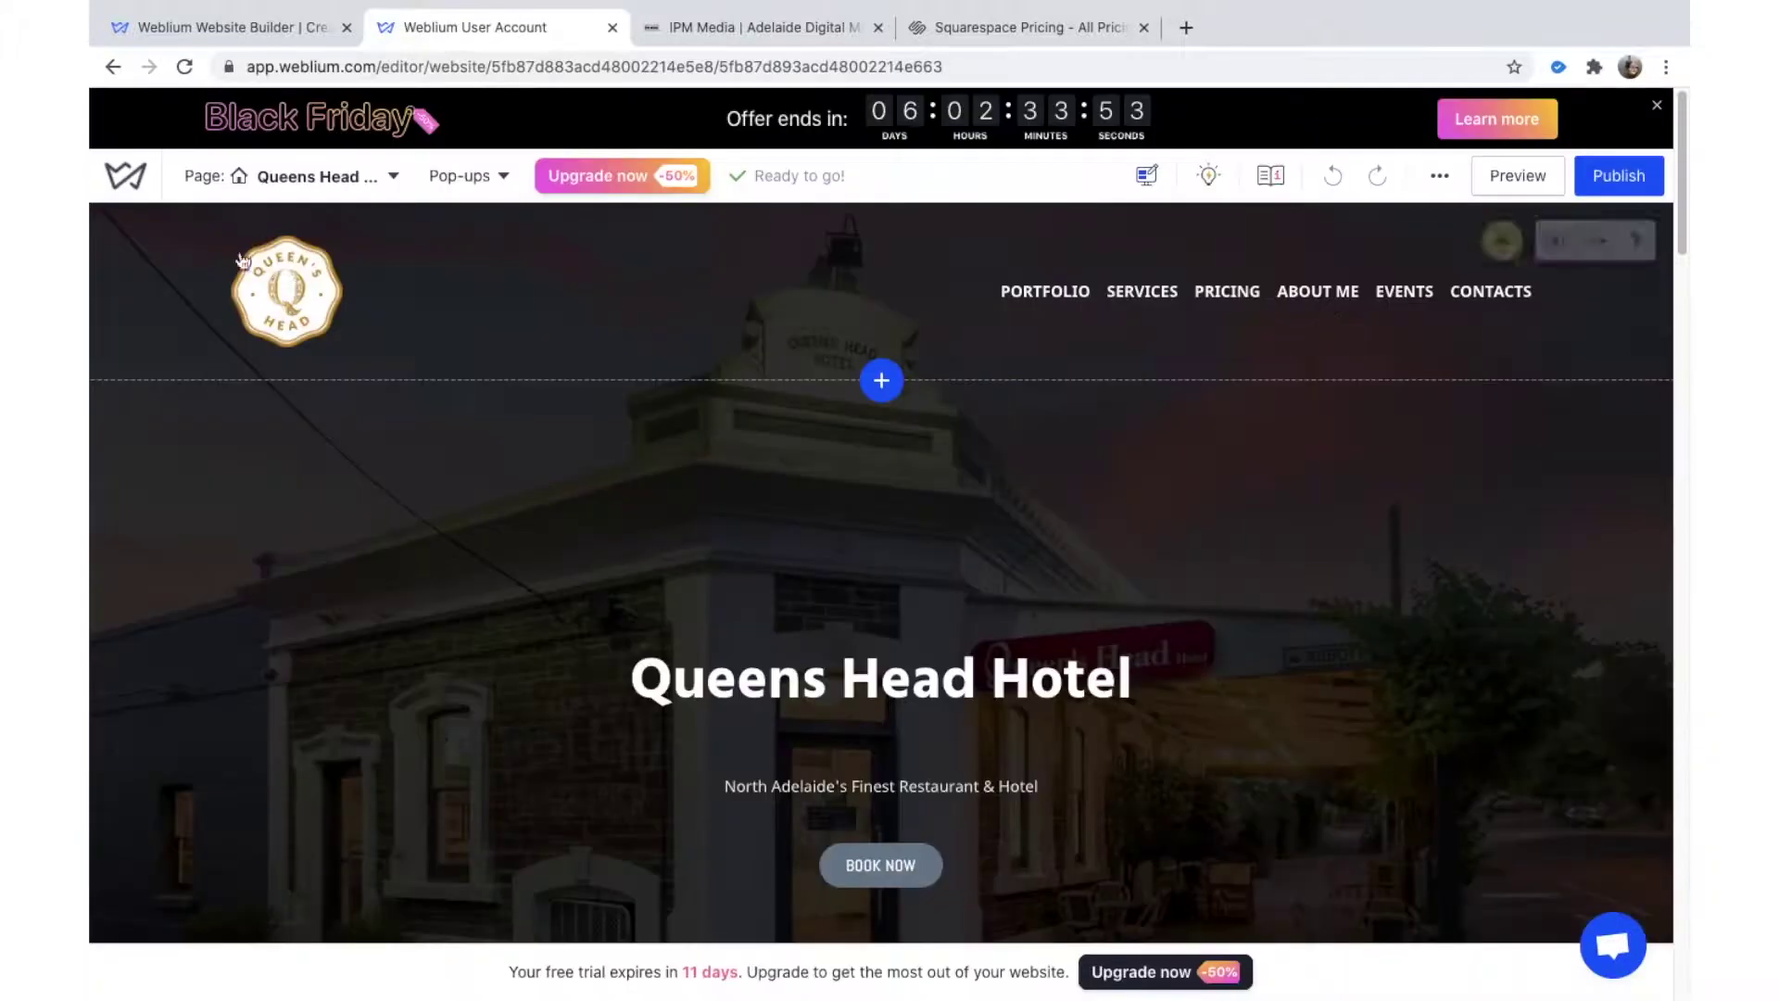
Step: Review the Weblium homepage's feature sections, plan comparison and customer feedback, and return to the Queens Head website in the editor
{"action": "left_click", "coordinate": [248, 21]}
{"action": "scroll", "coordinate": [525, 492], "scroll_direction": "up", "scroll_amount": 15}
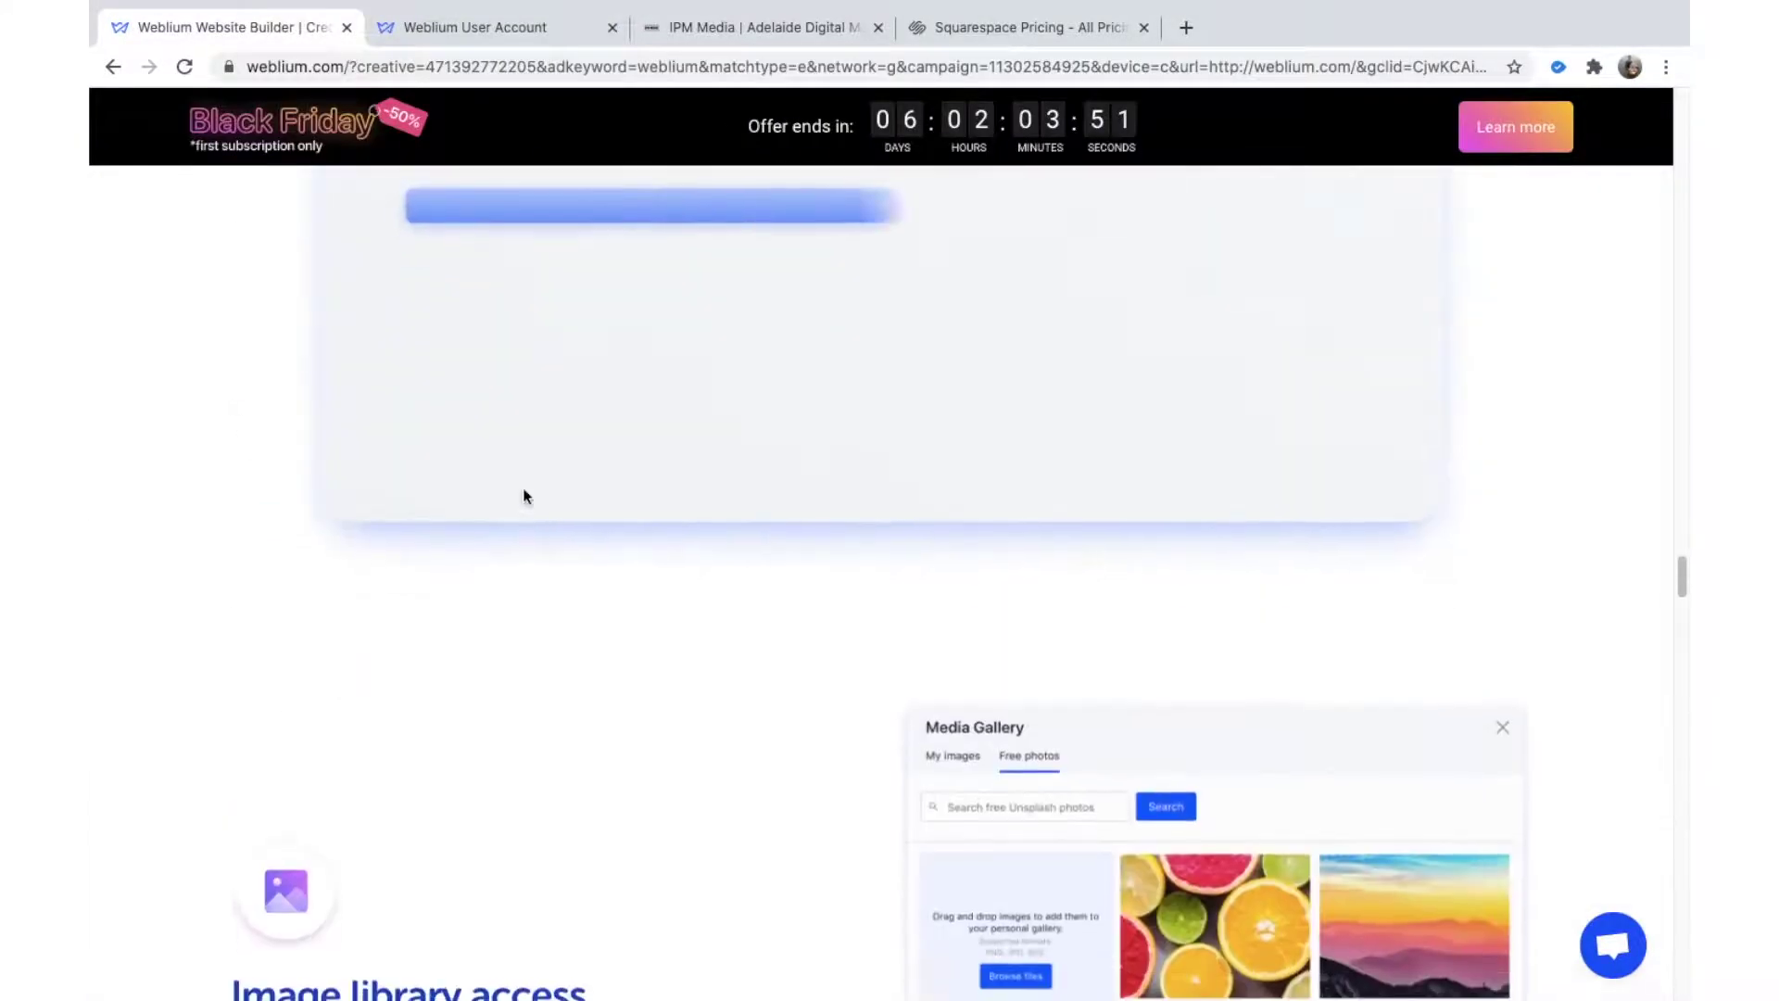
{"action": "scroll", "coordinate": [525, 495], "scroll_direction": "down", "scroll_amount": 15}
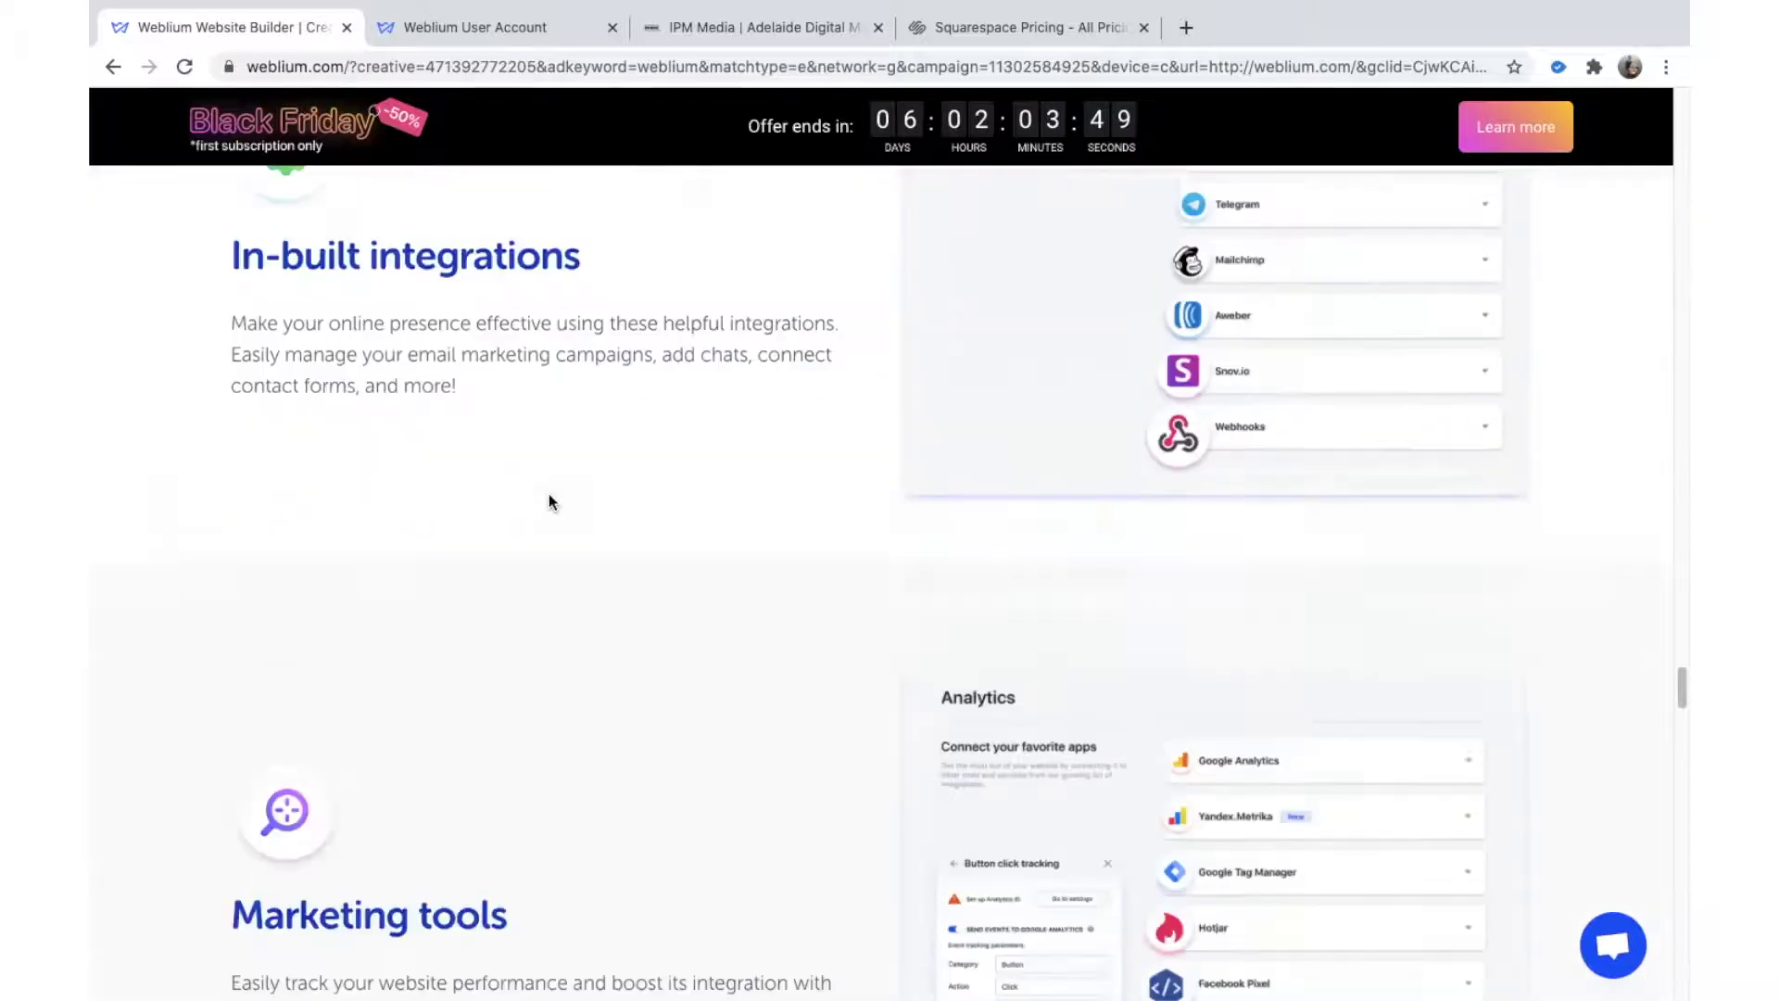
{"action": "scroll", "coordinate": [562, 477], "scroll_direction": "down", "scroll_amount": 15}
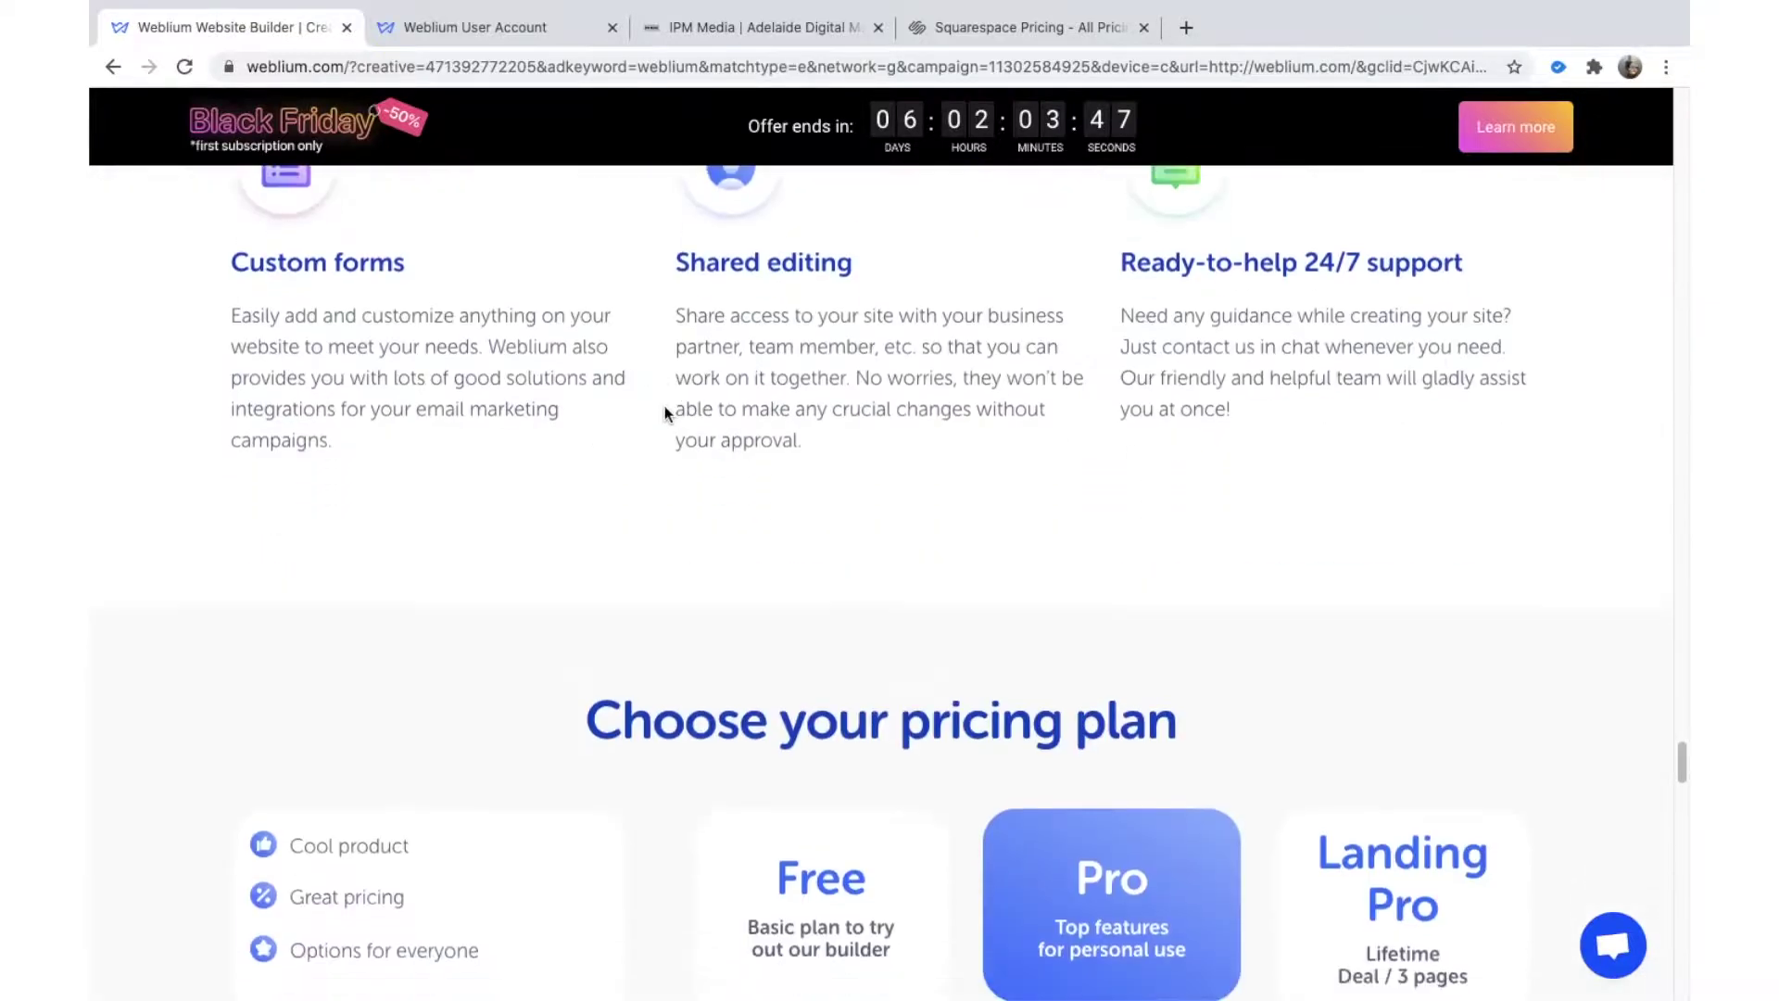
{"action": "scroll", "coordinate": [665, 413], "scroll_direction": "down", "scroll_amount": 8}
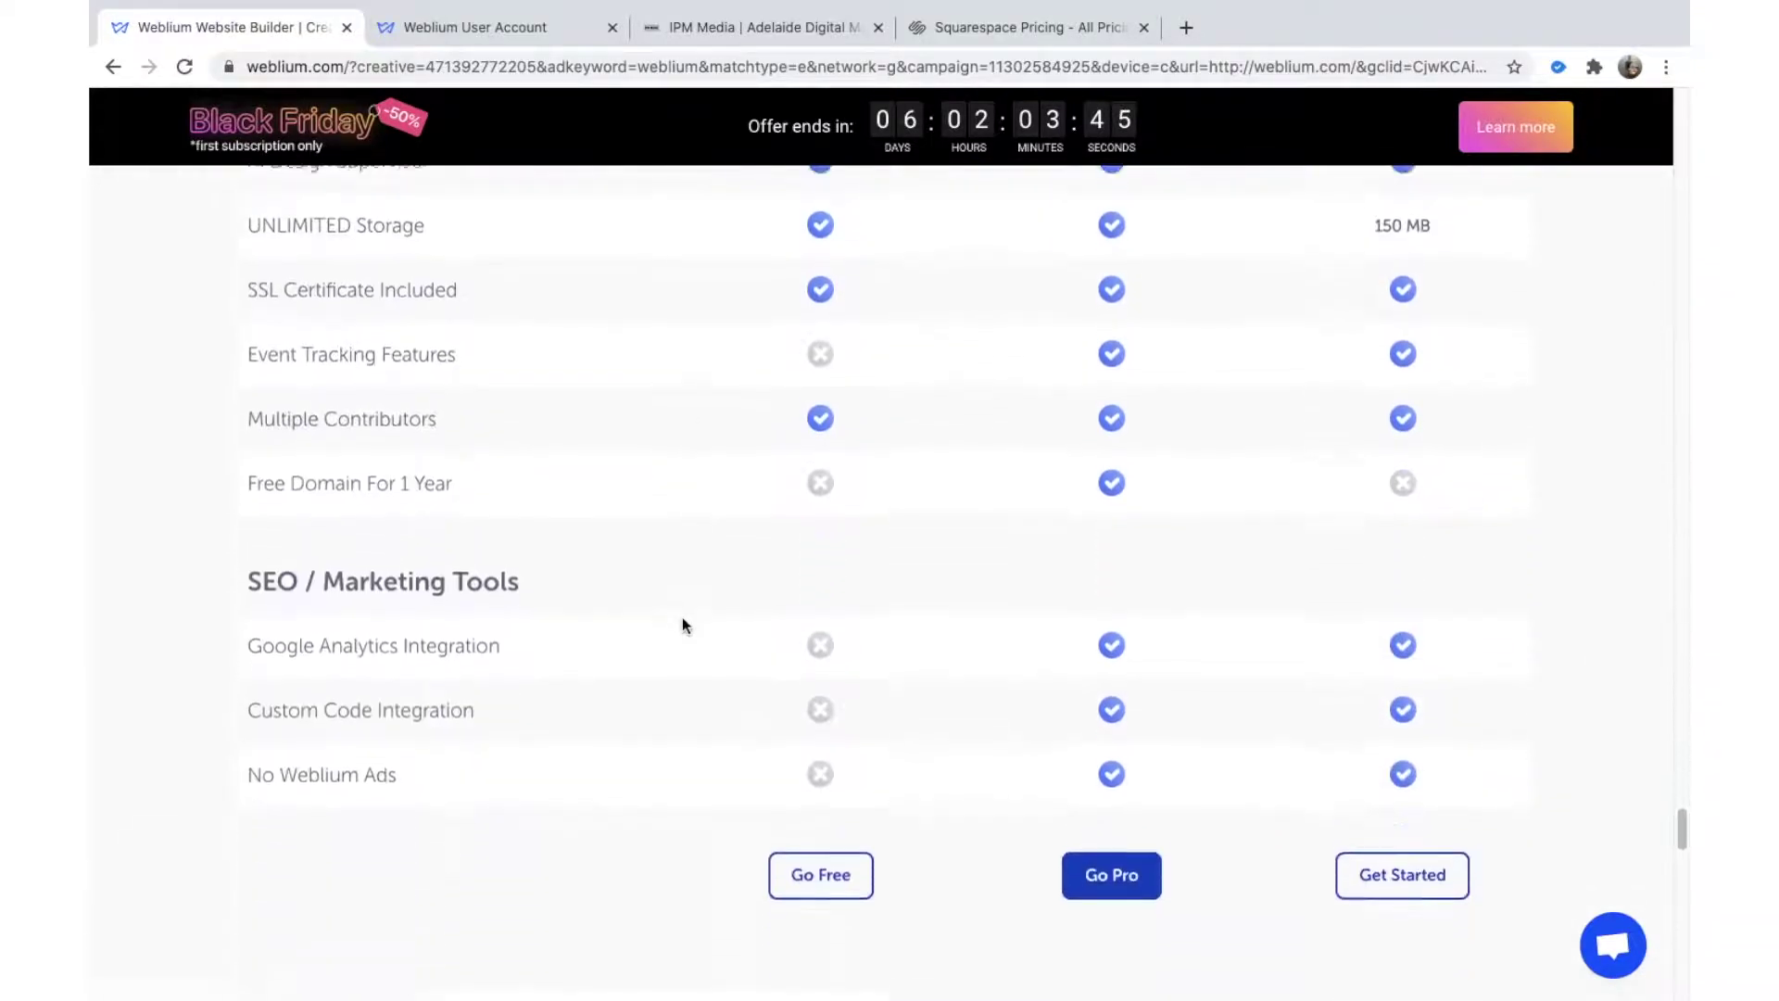
{"action": "scroll", "coordinate": [682, 624], "scroll_direction": "down", "scroll_amount": 8}
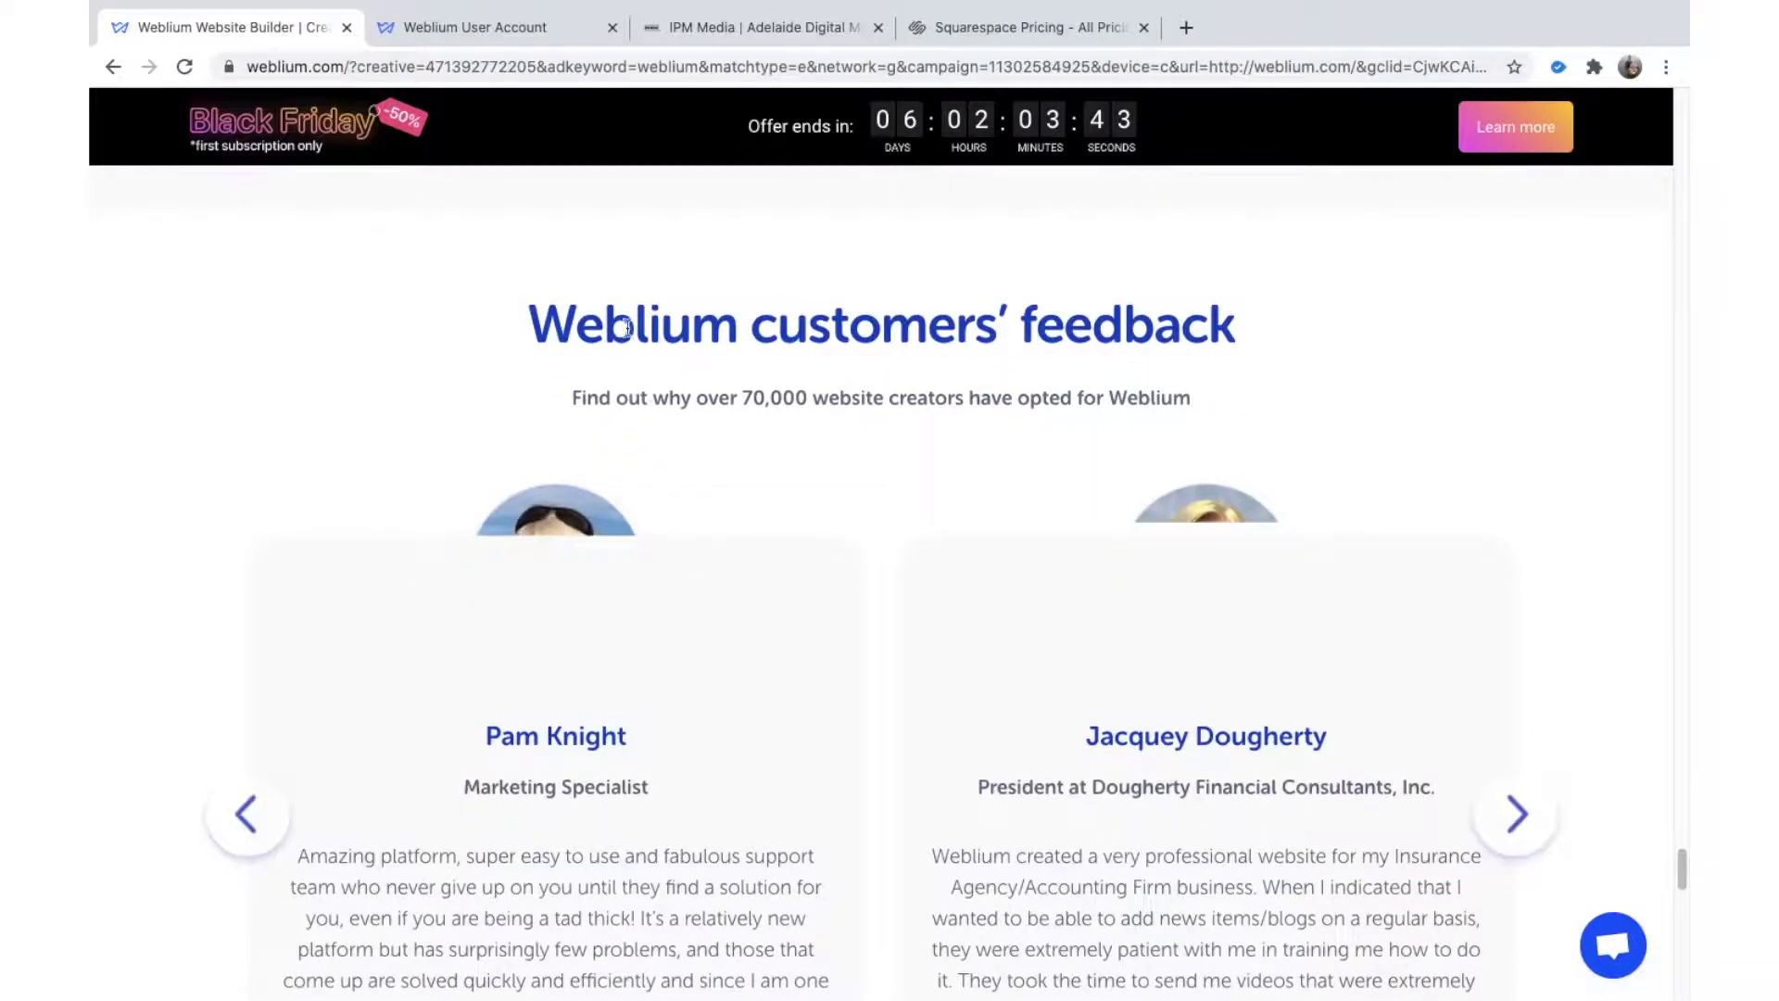
{"action": "scroll", "coordinate": [677, 278], "scroll_direction": "up", "scroll_amount": 2}
{"action": "scroll", "coordinate": [704, 247], "scroll_direction": "up", "scroll_amount": 12}
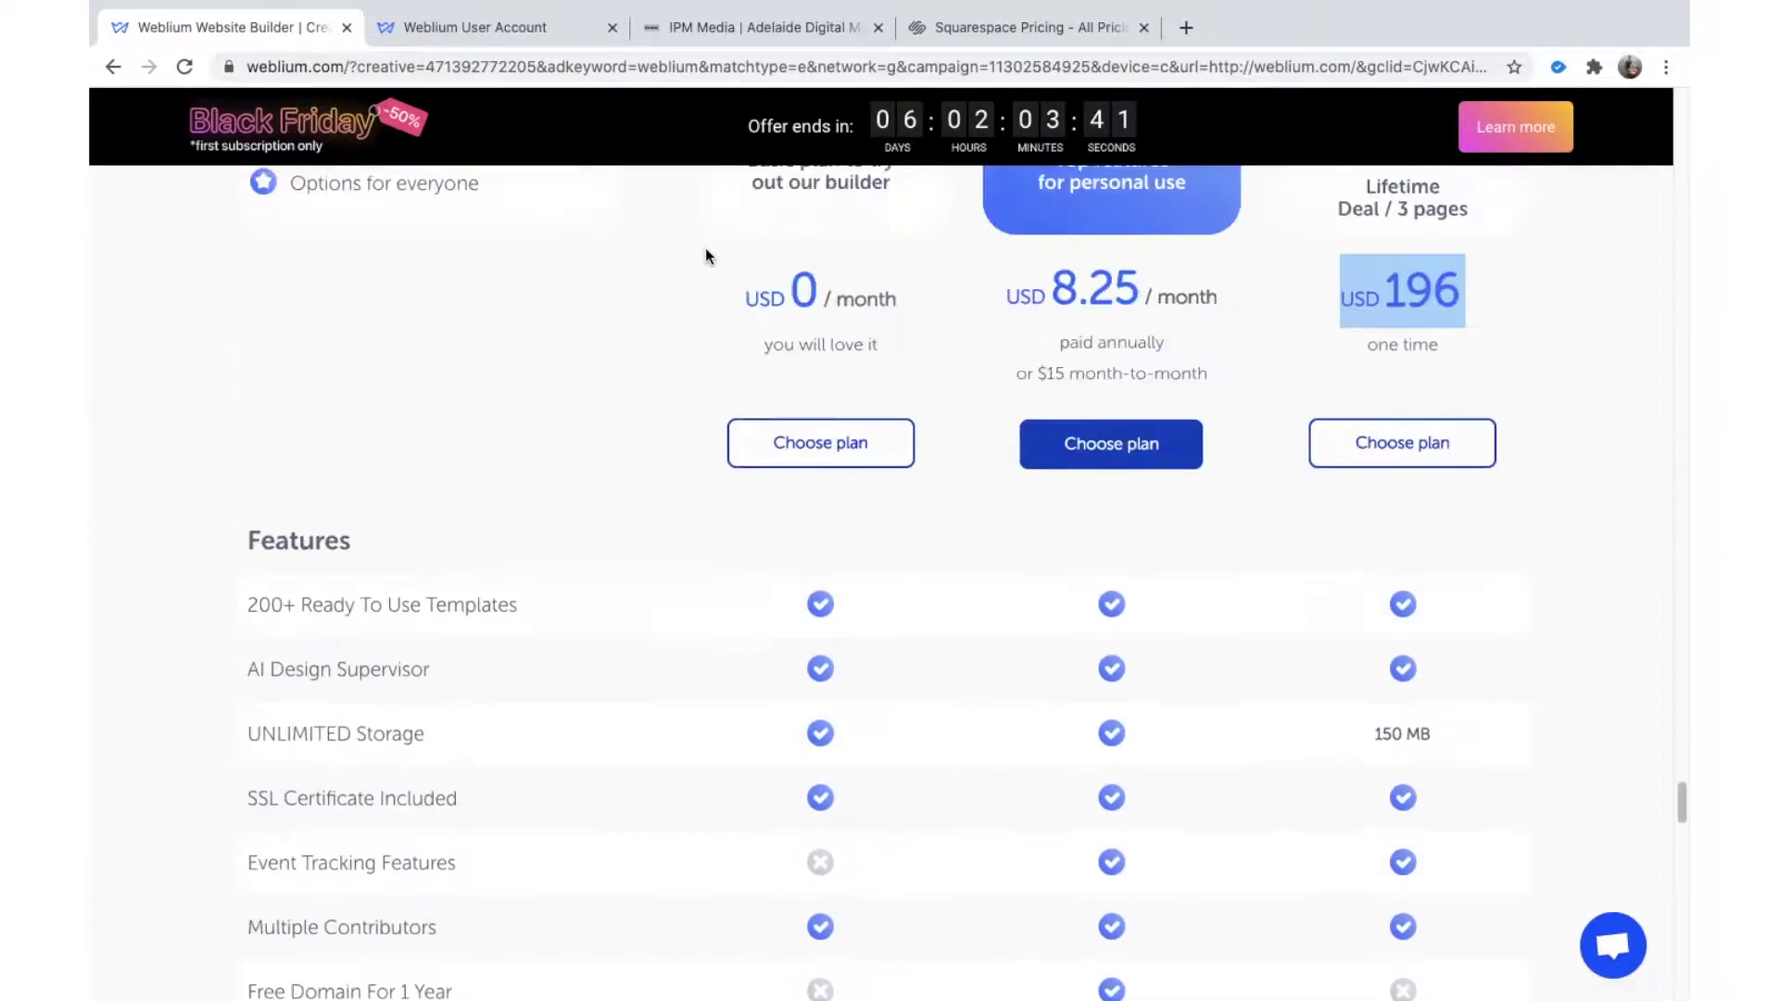
{"action": "left_click", "coordinate": [557, 31]}
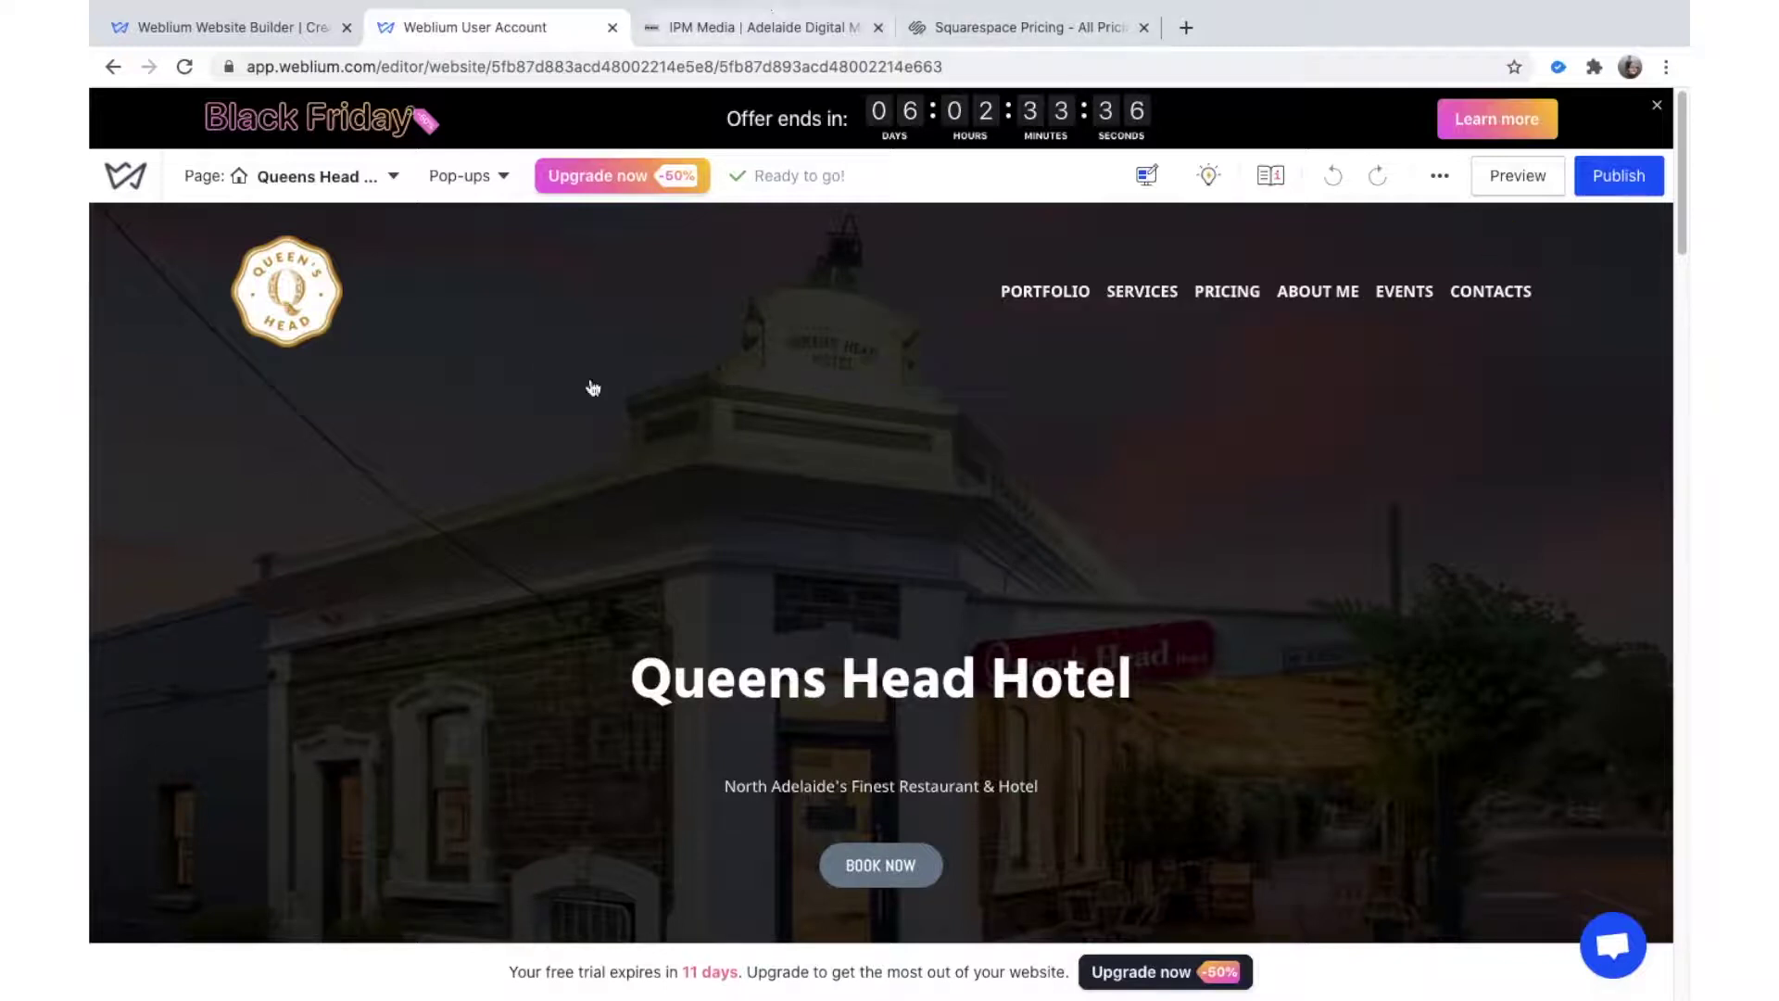
Step: Try italic formatting on the start of the Queens Head Hotel hero title, and remove it again
{"action": "scroll", "coordinate": [723, 583], "scroll_direction": "down", "scroll_amount": 3}
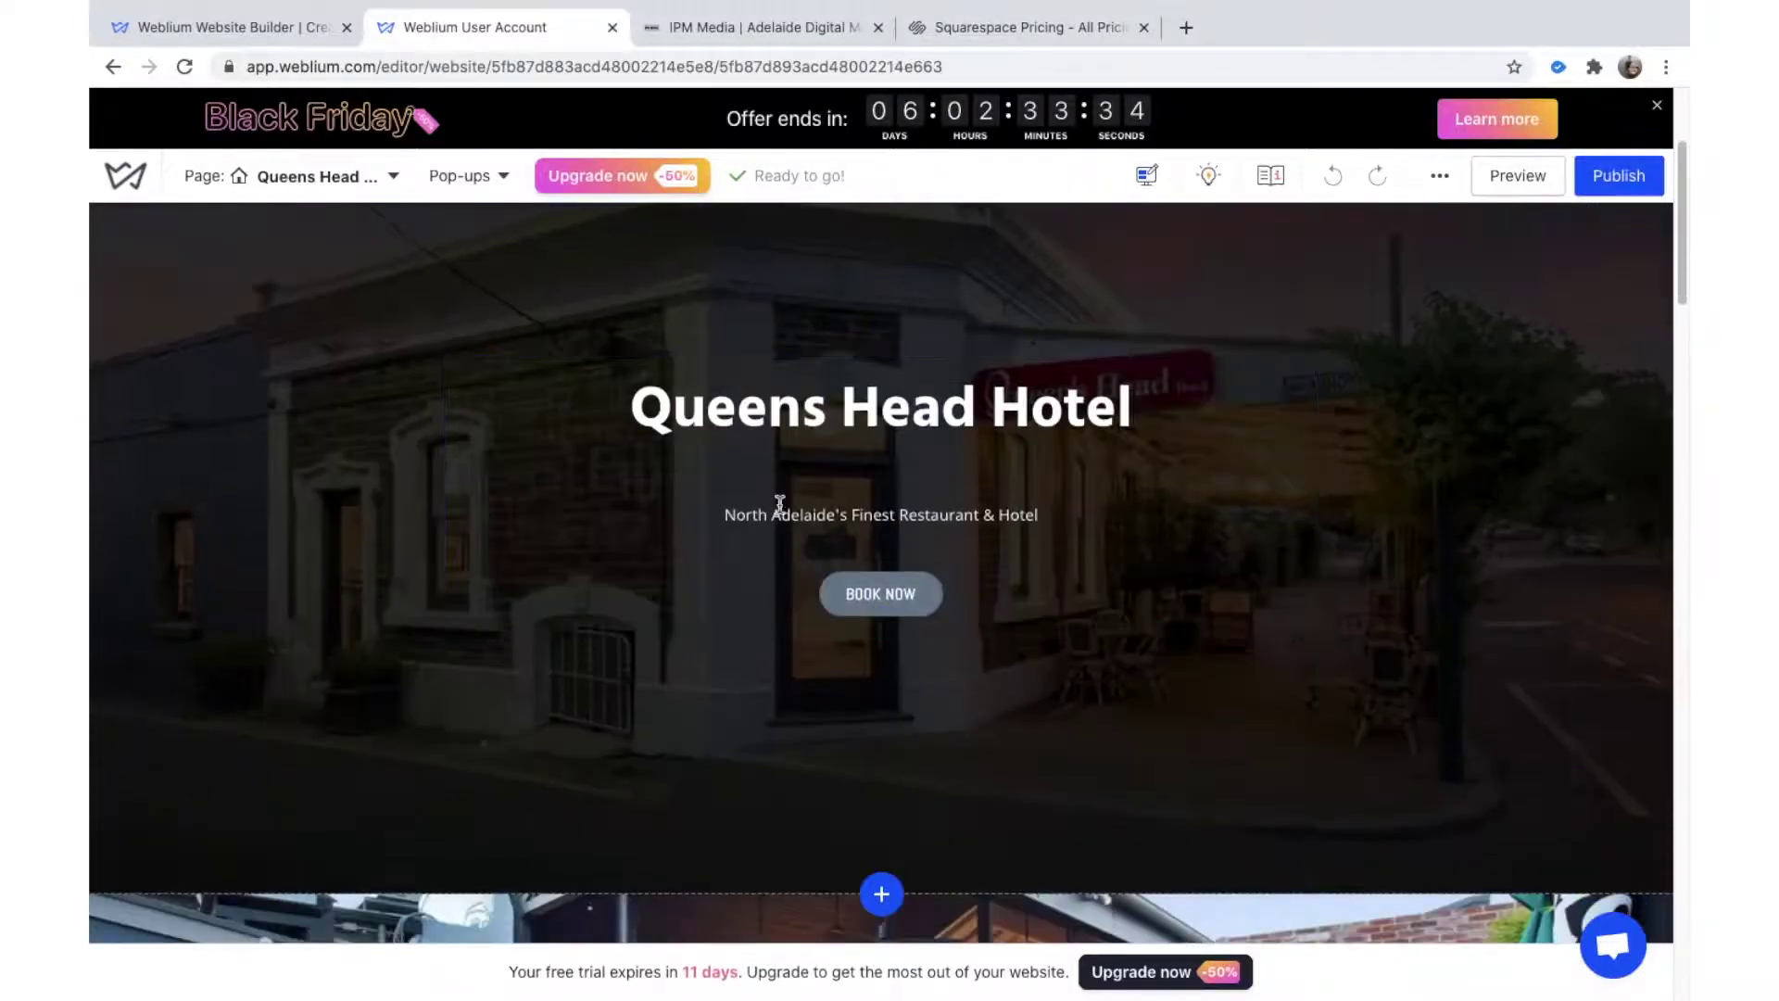
{"action": "left_click", "coordinate": [834, 413]}
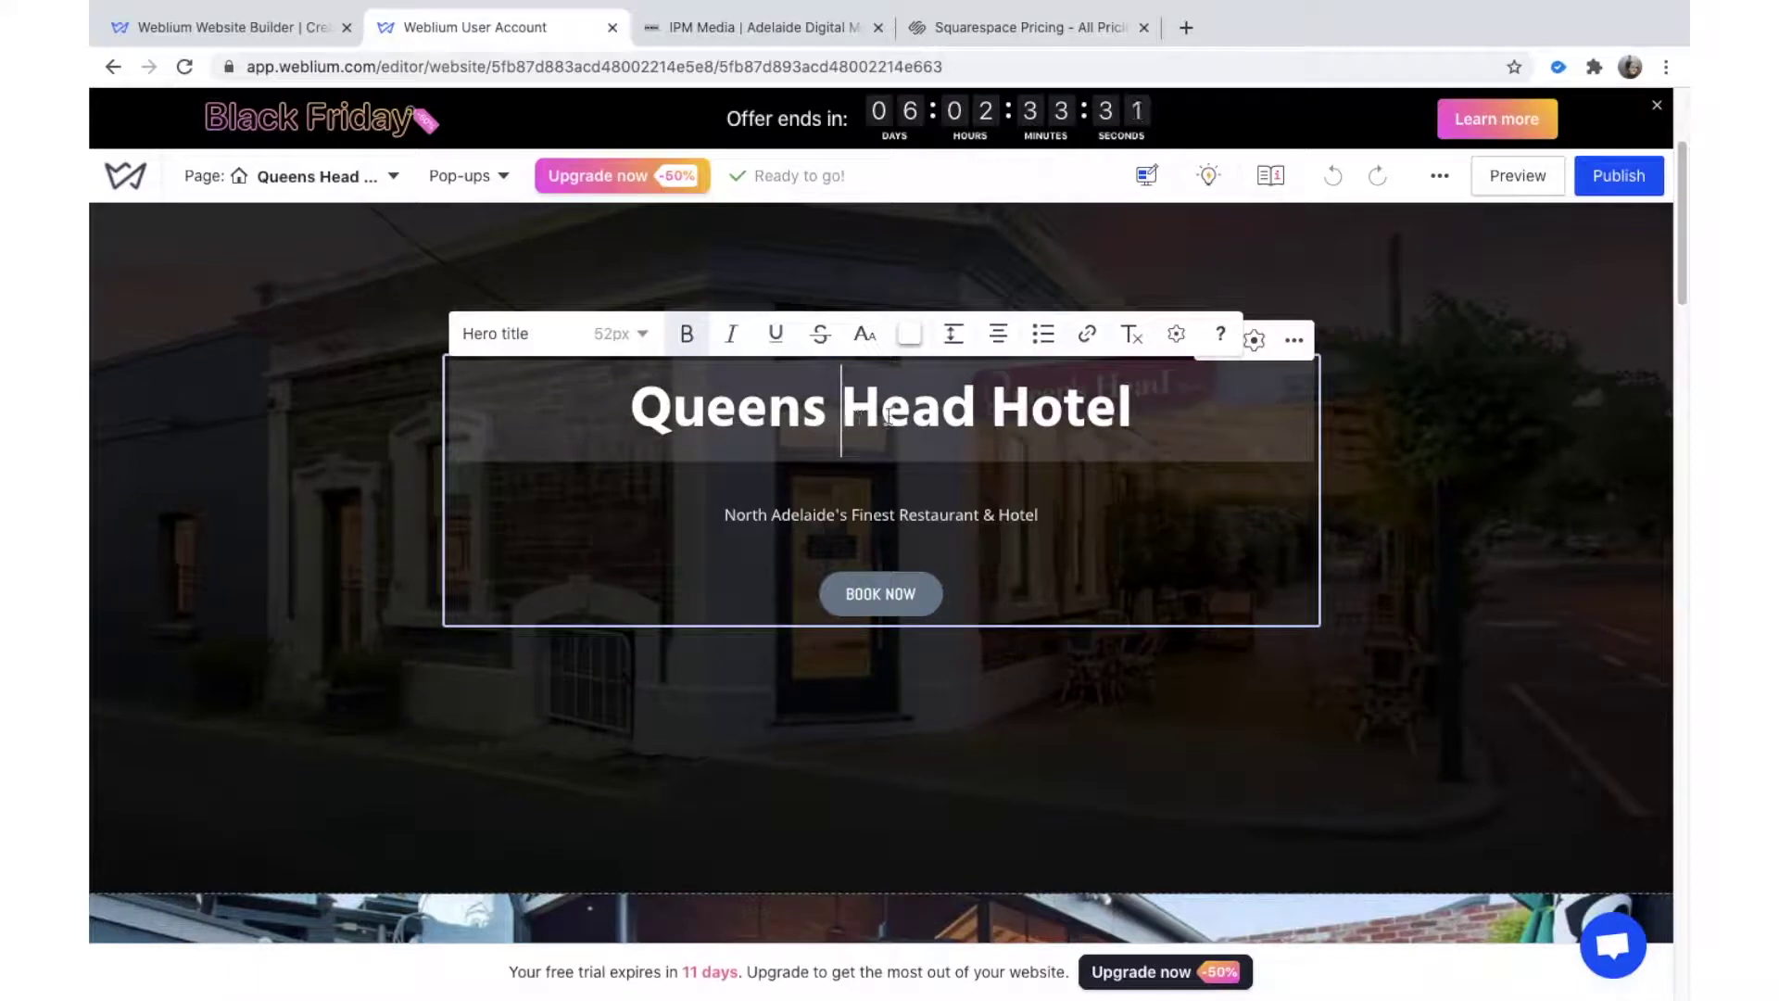
{"action": "double_click", "coordinate": [748, 406]}
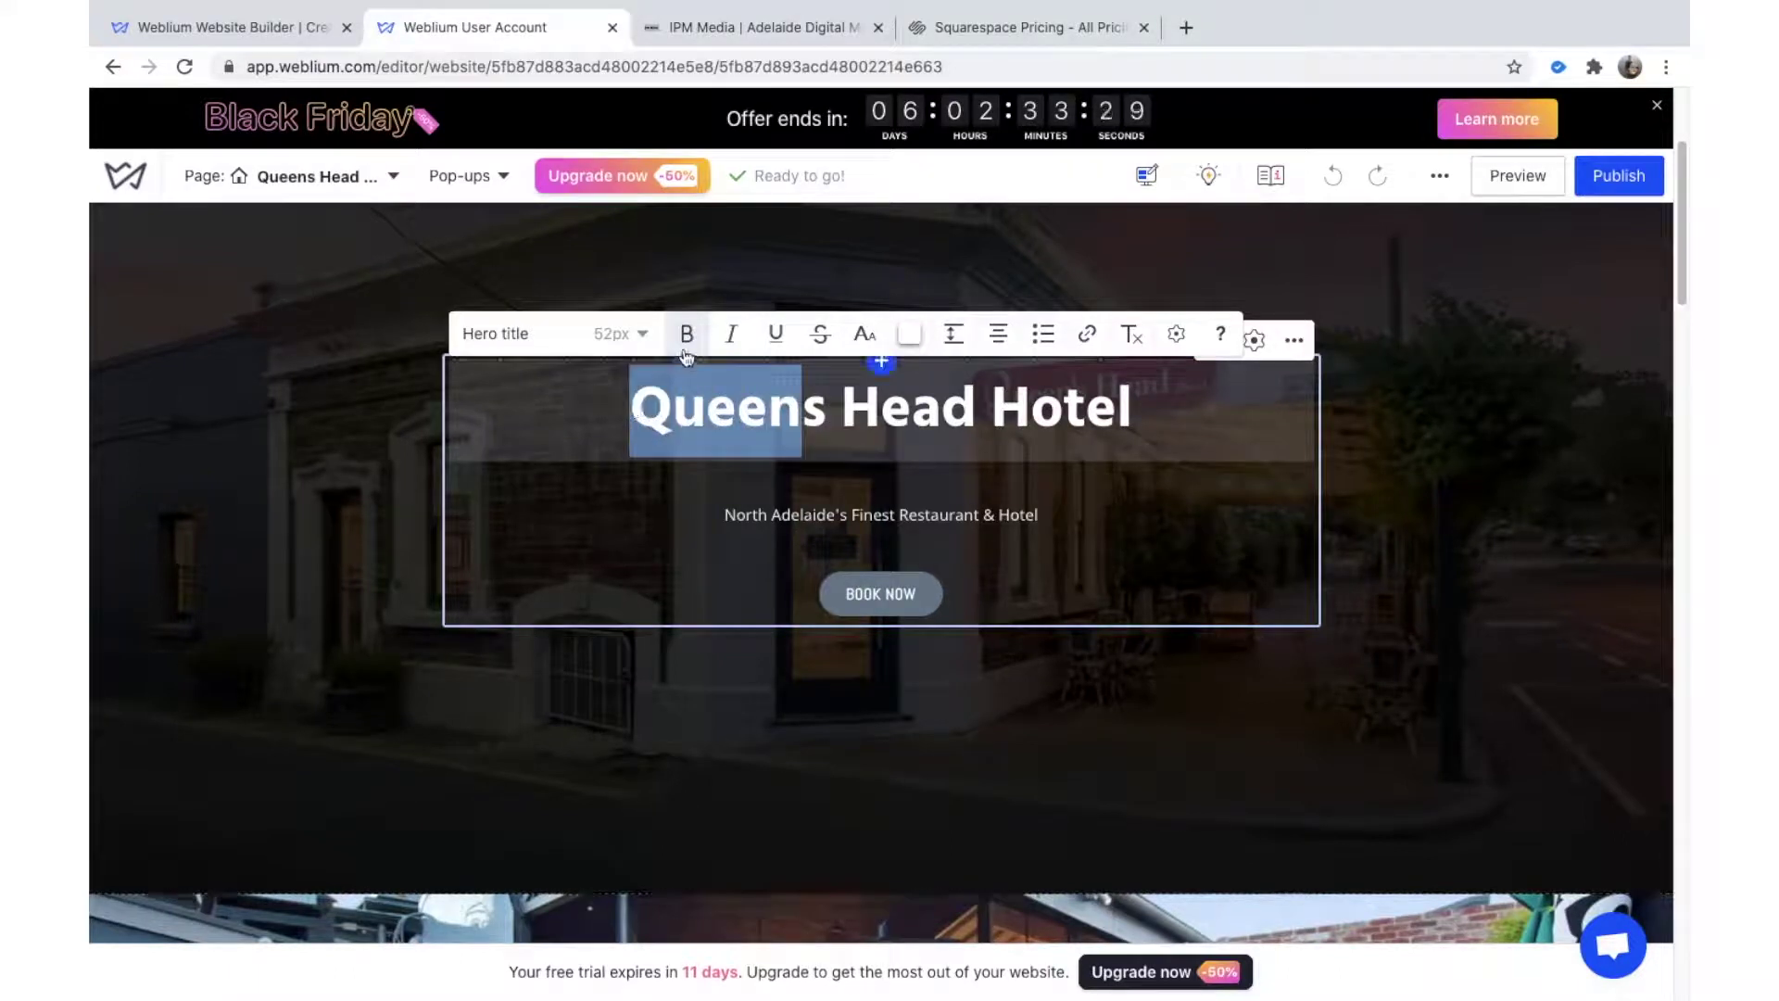
{"action": "left_click", "coordinate": [729, 335]}
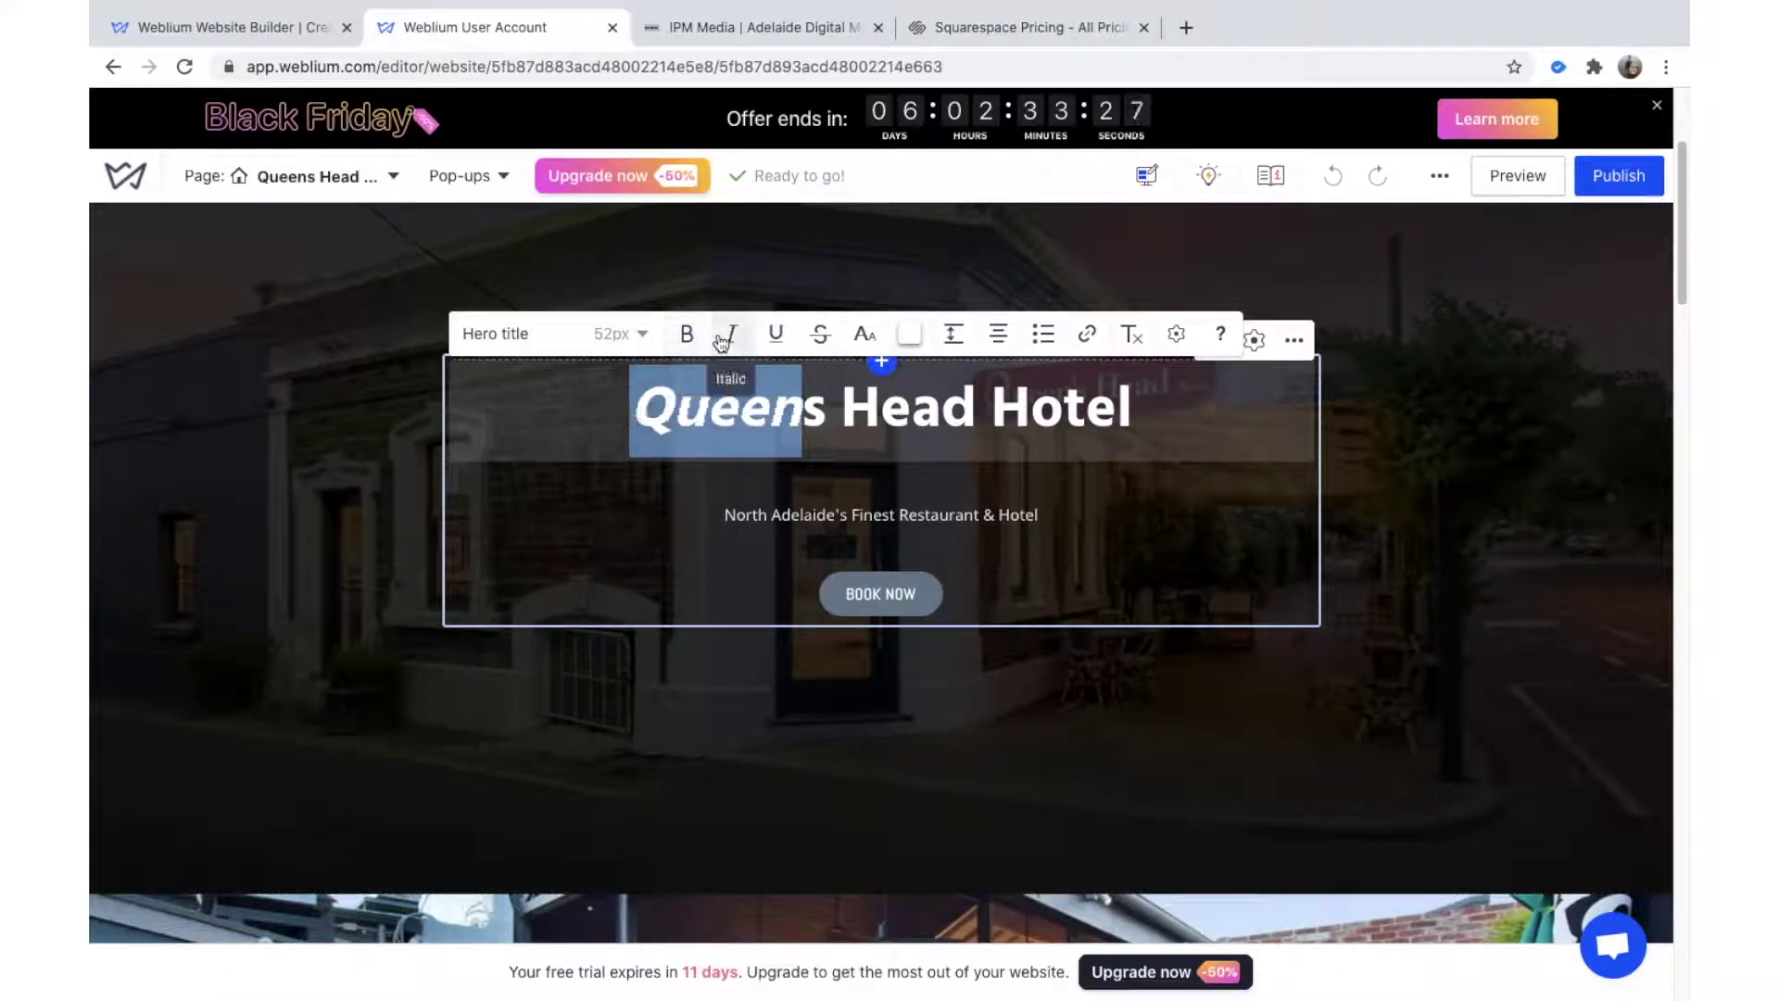
{"action": "left_click", "coordinate": [729, 334]}
{"action": "left_click", "coordinate": [806, 452]}
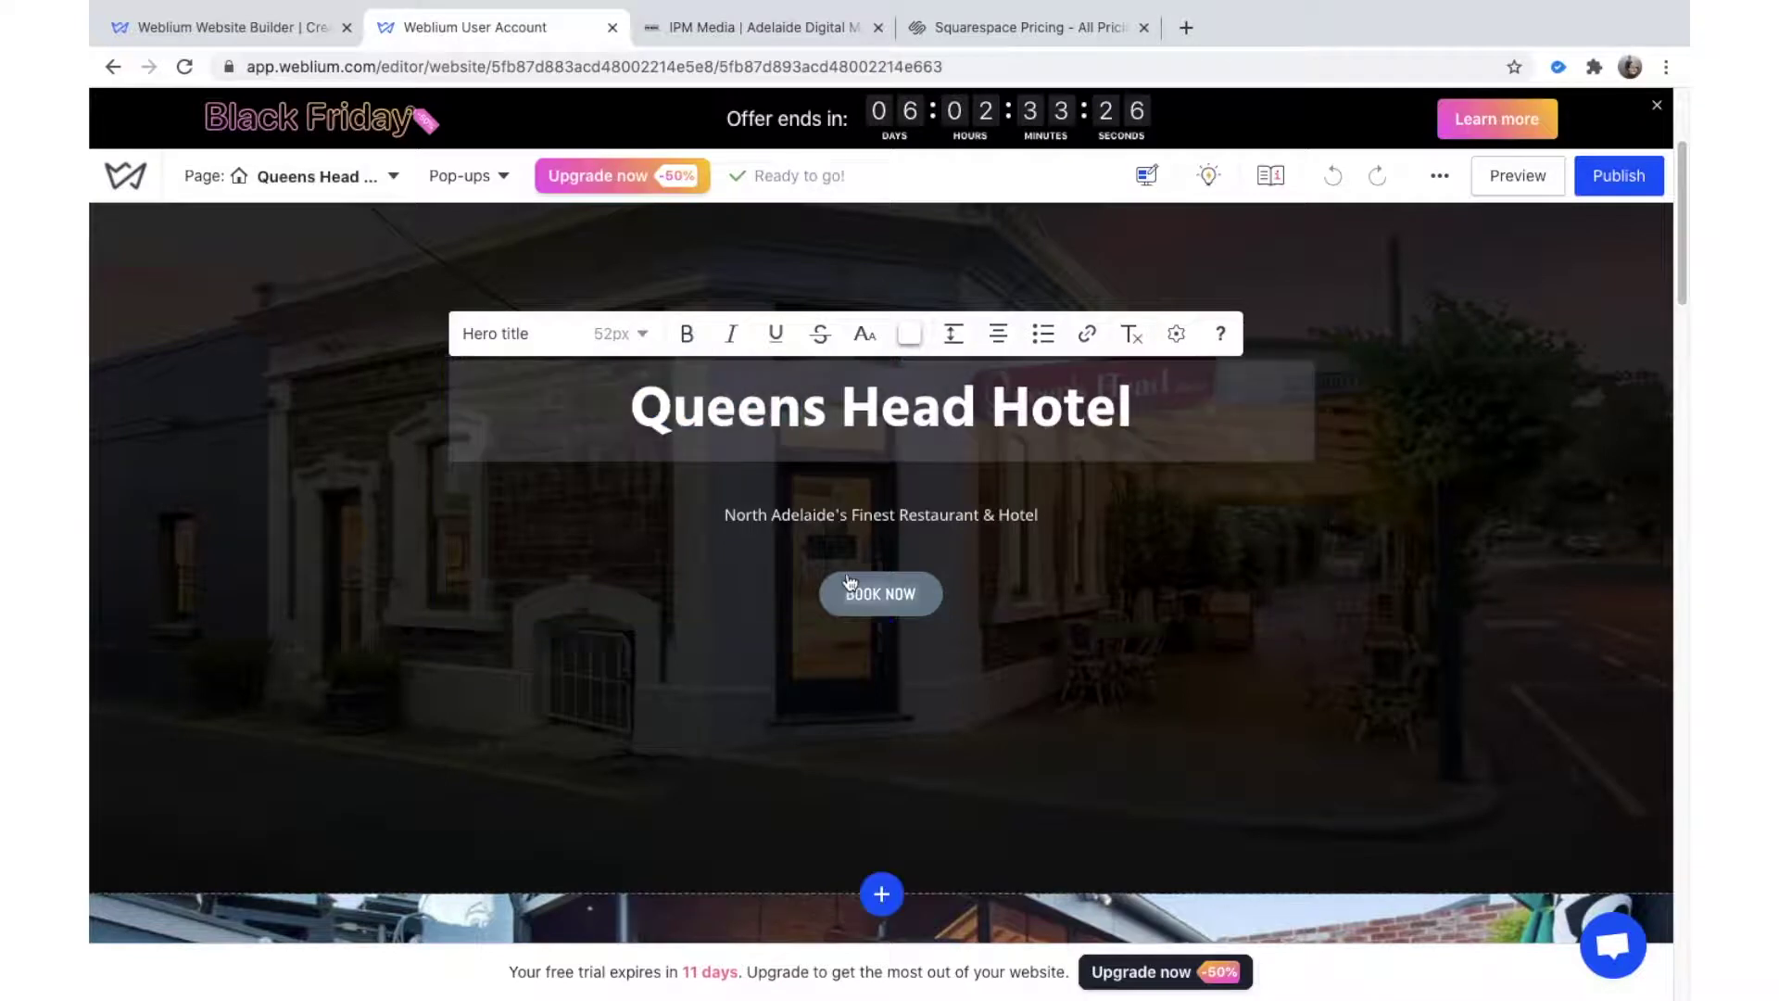
Step: Look through the Queens Head page down to the Reviews section and return to the hero banner
{"action": "scroll", "coordinate": [808, 454], "scroll_direction": "down", "scroll_amount": 5}
{"action": "scroll", "coordinate": [1037, 613], "scroll_direction": "down", "scroll_amount": 6}
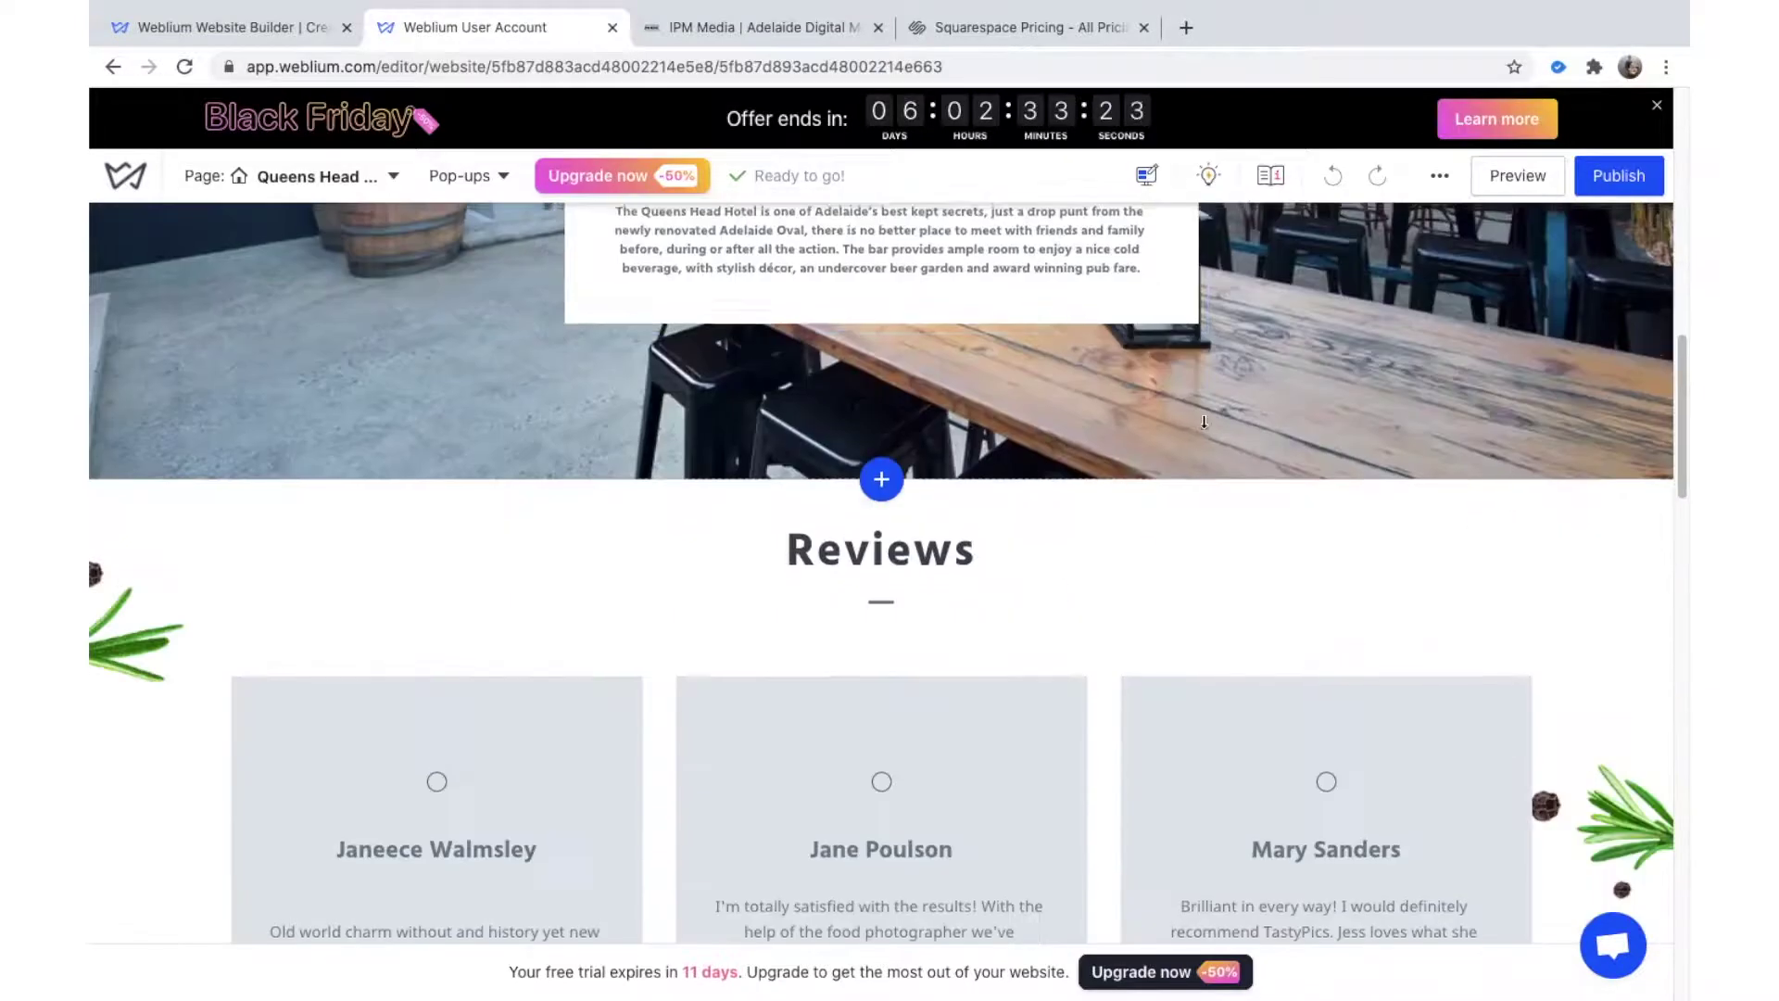
{"action": "scroll", "coordinate": [1192, 444], "scroll_direction": "down", "scroll_amount": 1}
{"action": "scroll", "coordinate": [1205, 417], "scroll_direction": "up", "scroll_amount": 12}
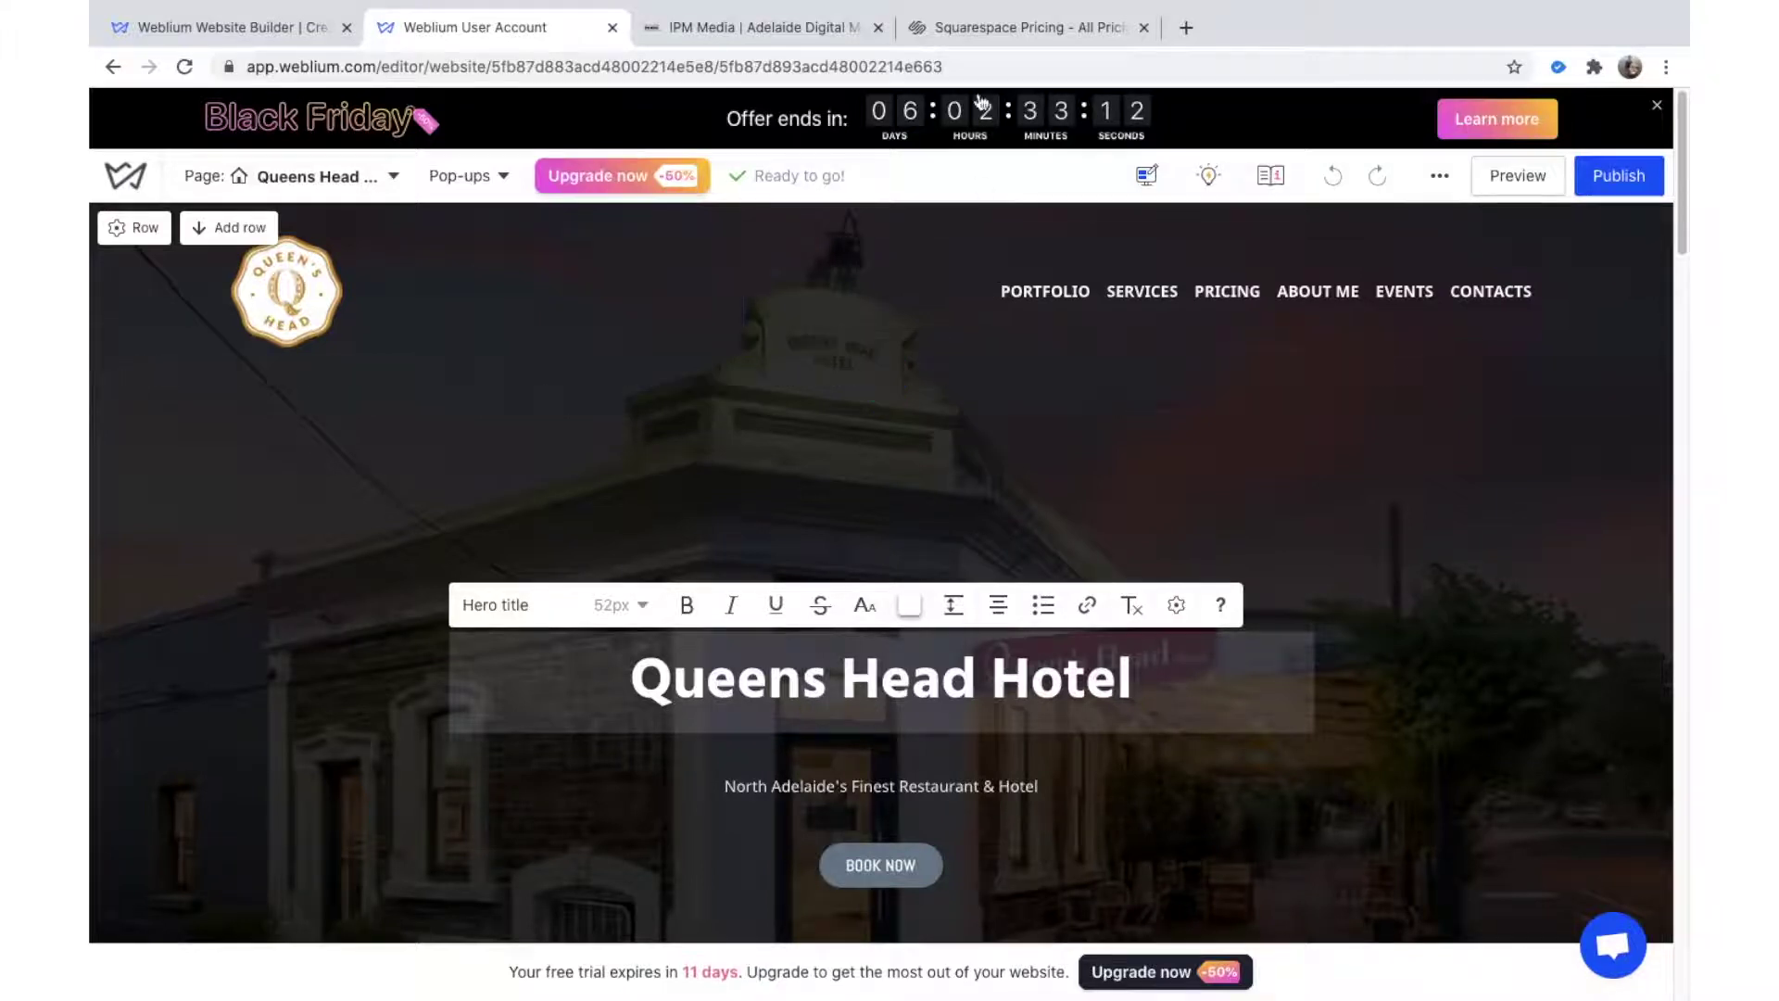
Step: Switch to the IPM Media site in the Squarespace editor and review its intro, services, clients and reviews sections
{"action": "left_click", "coordinate": [915, 28]}
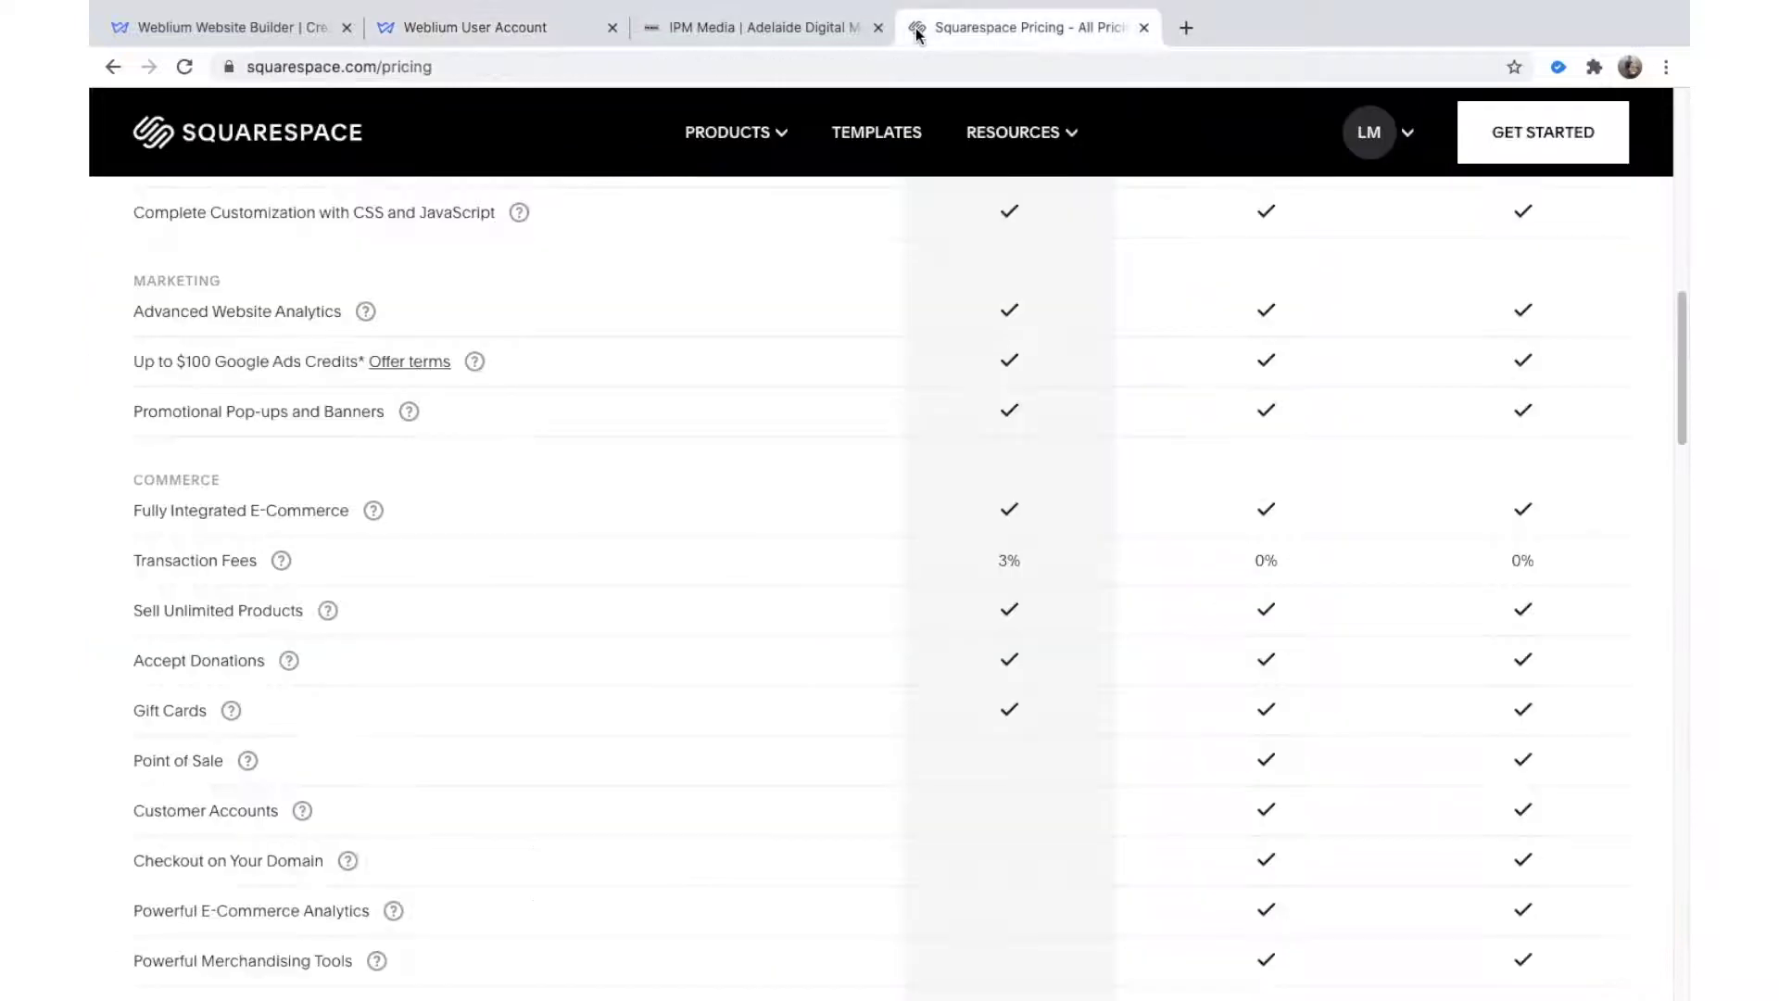
{"action": "left_click", "coordinate": [755, 28]}
{"action": "scroll", "coordinate": [715, 544], "scroll_direction": "down", "scroll_amount": 7}
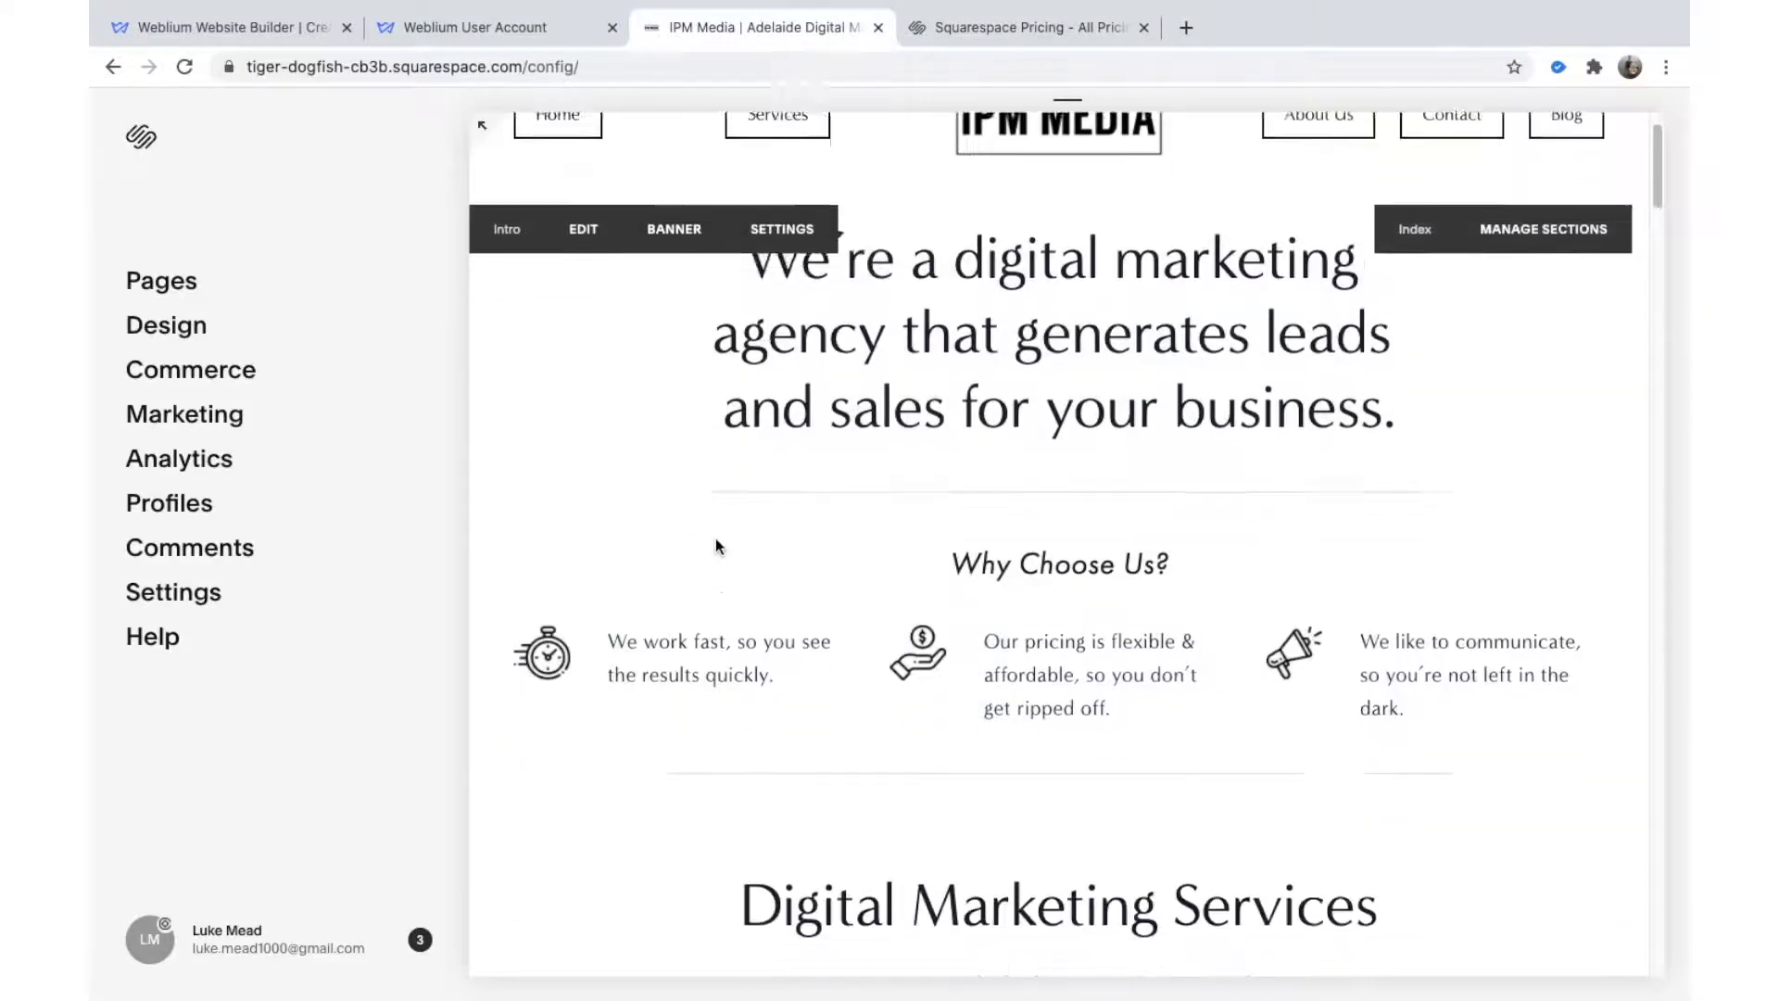
{"action": "scroll", "coordinate": [1020, 475], "scroll_direction": "down", "scroll_amount": 13}
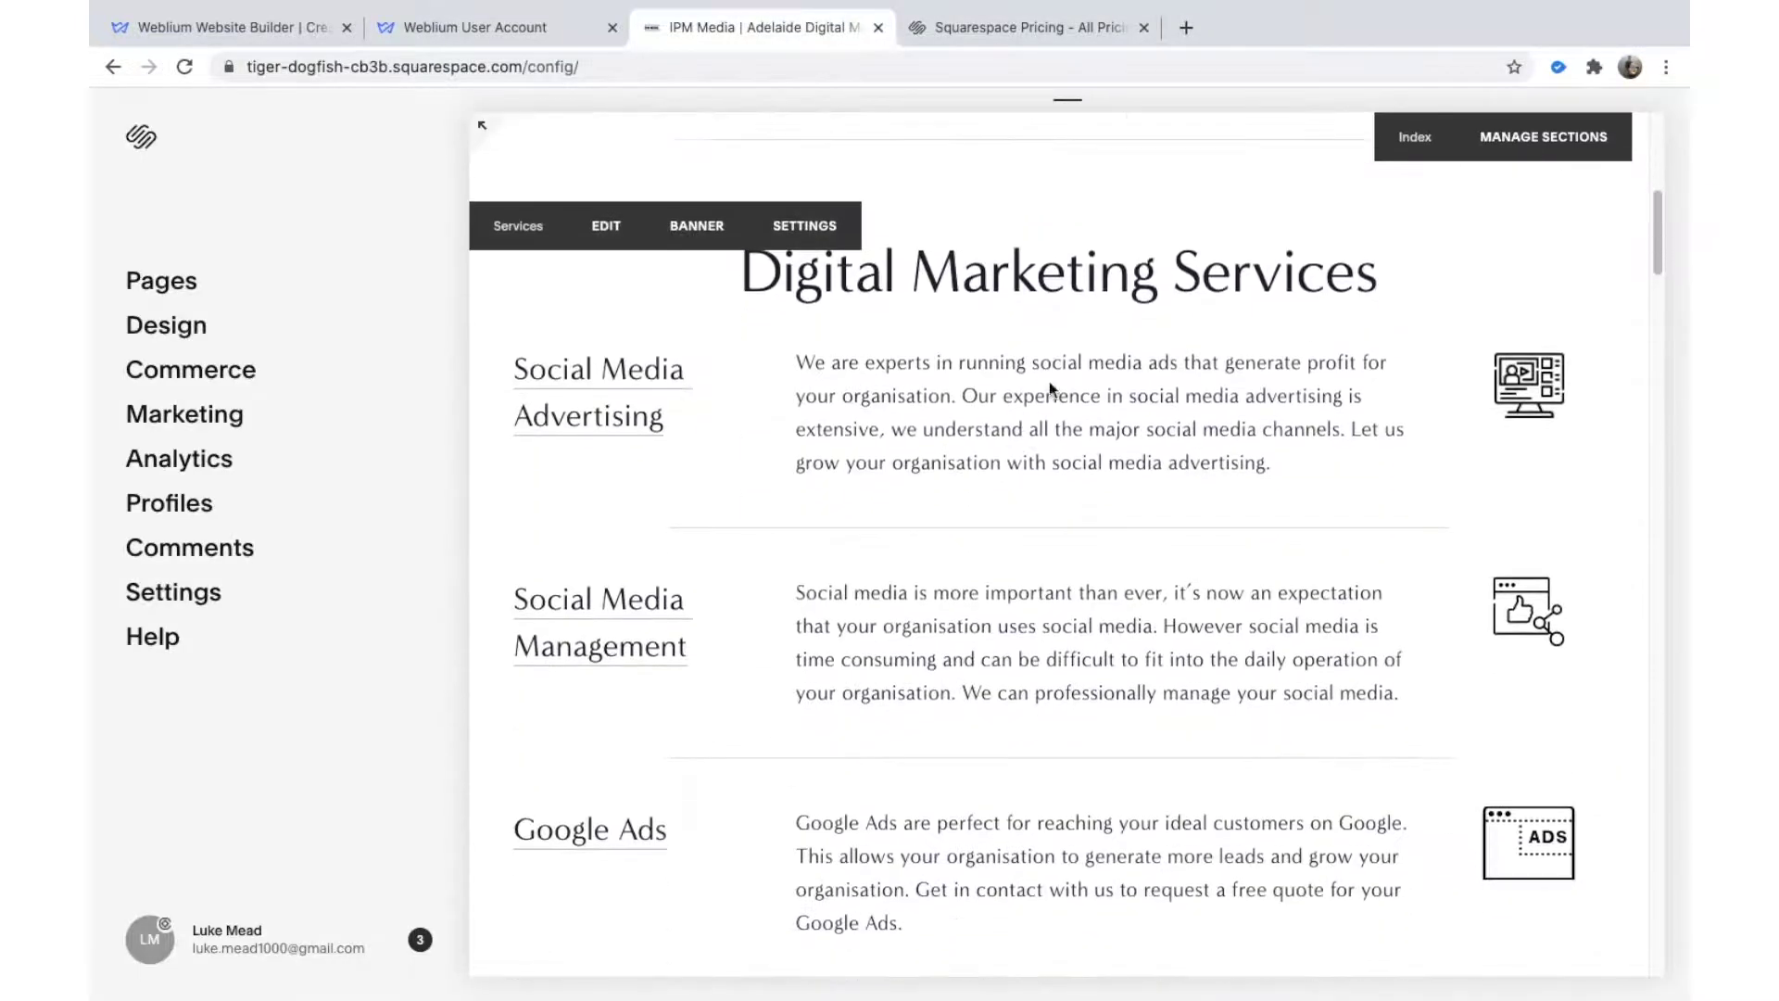
{"action": "scroll", "coordinate": [1010, 301], "scroll_direction": "up", "scroll_amount": 3}
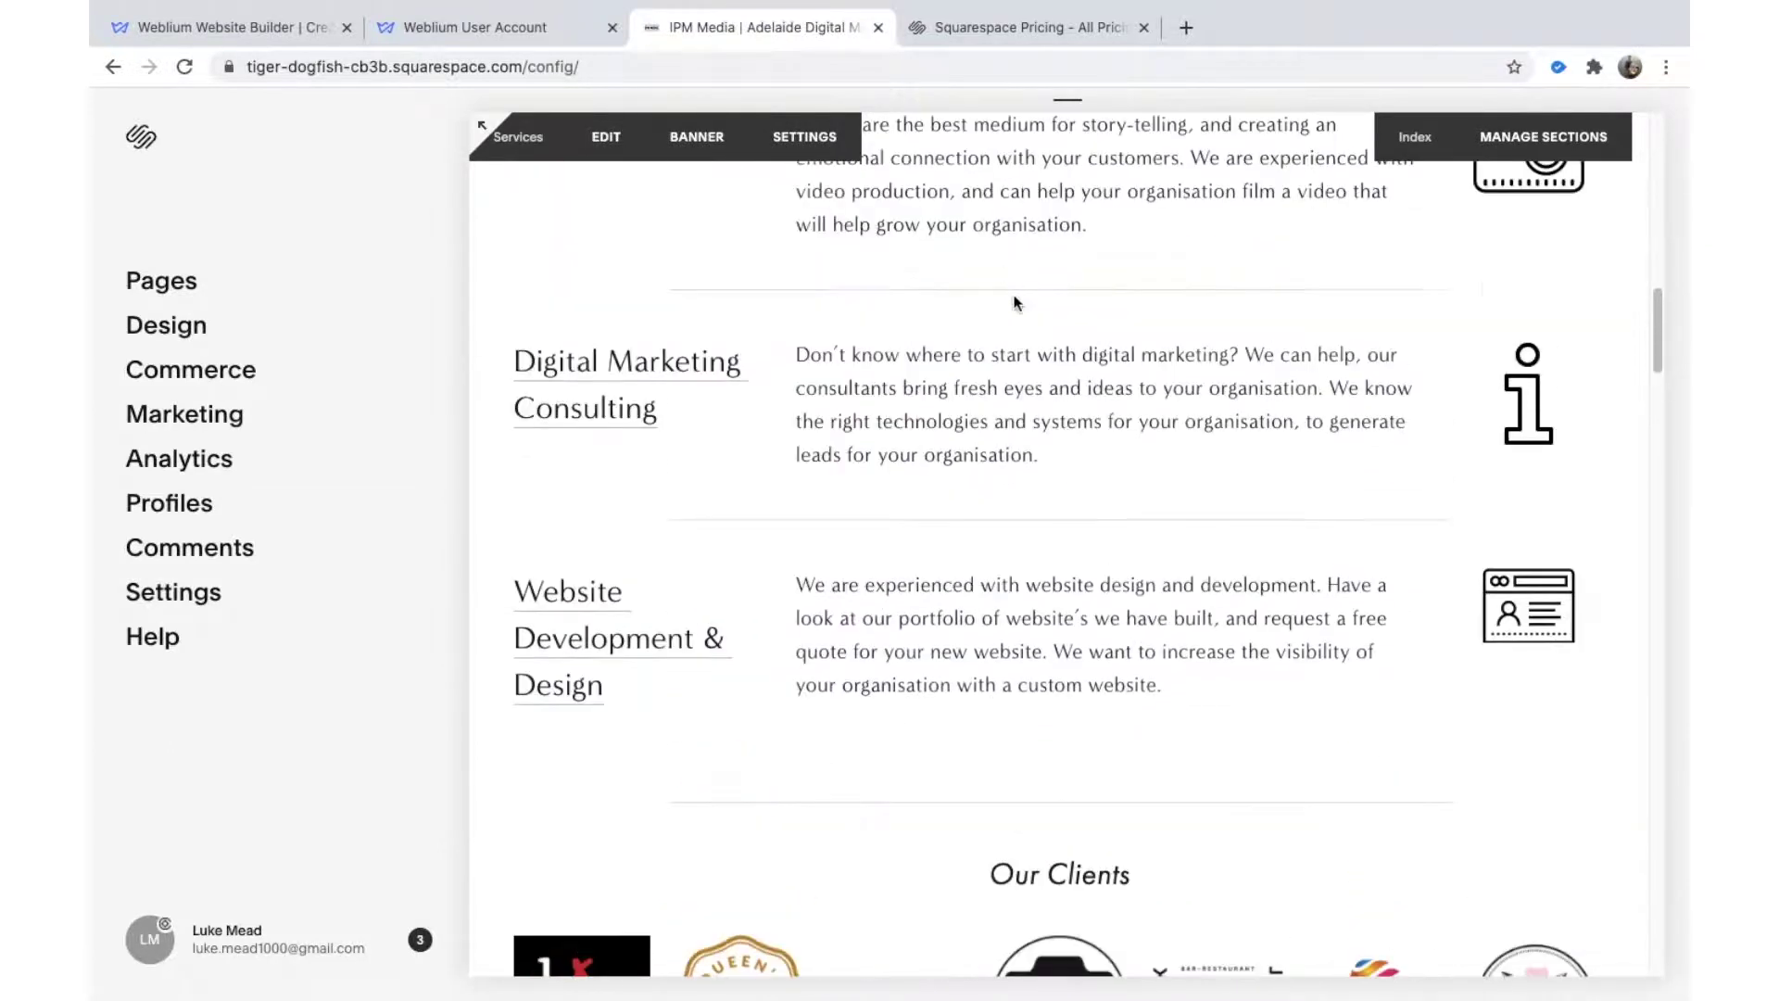
{"action": "scroll", "coordinate": [1005, 371], "scroll_direction": "down", "scroll_amount": 12}
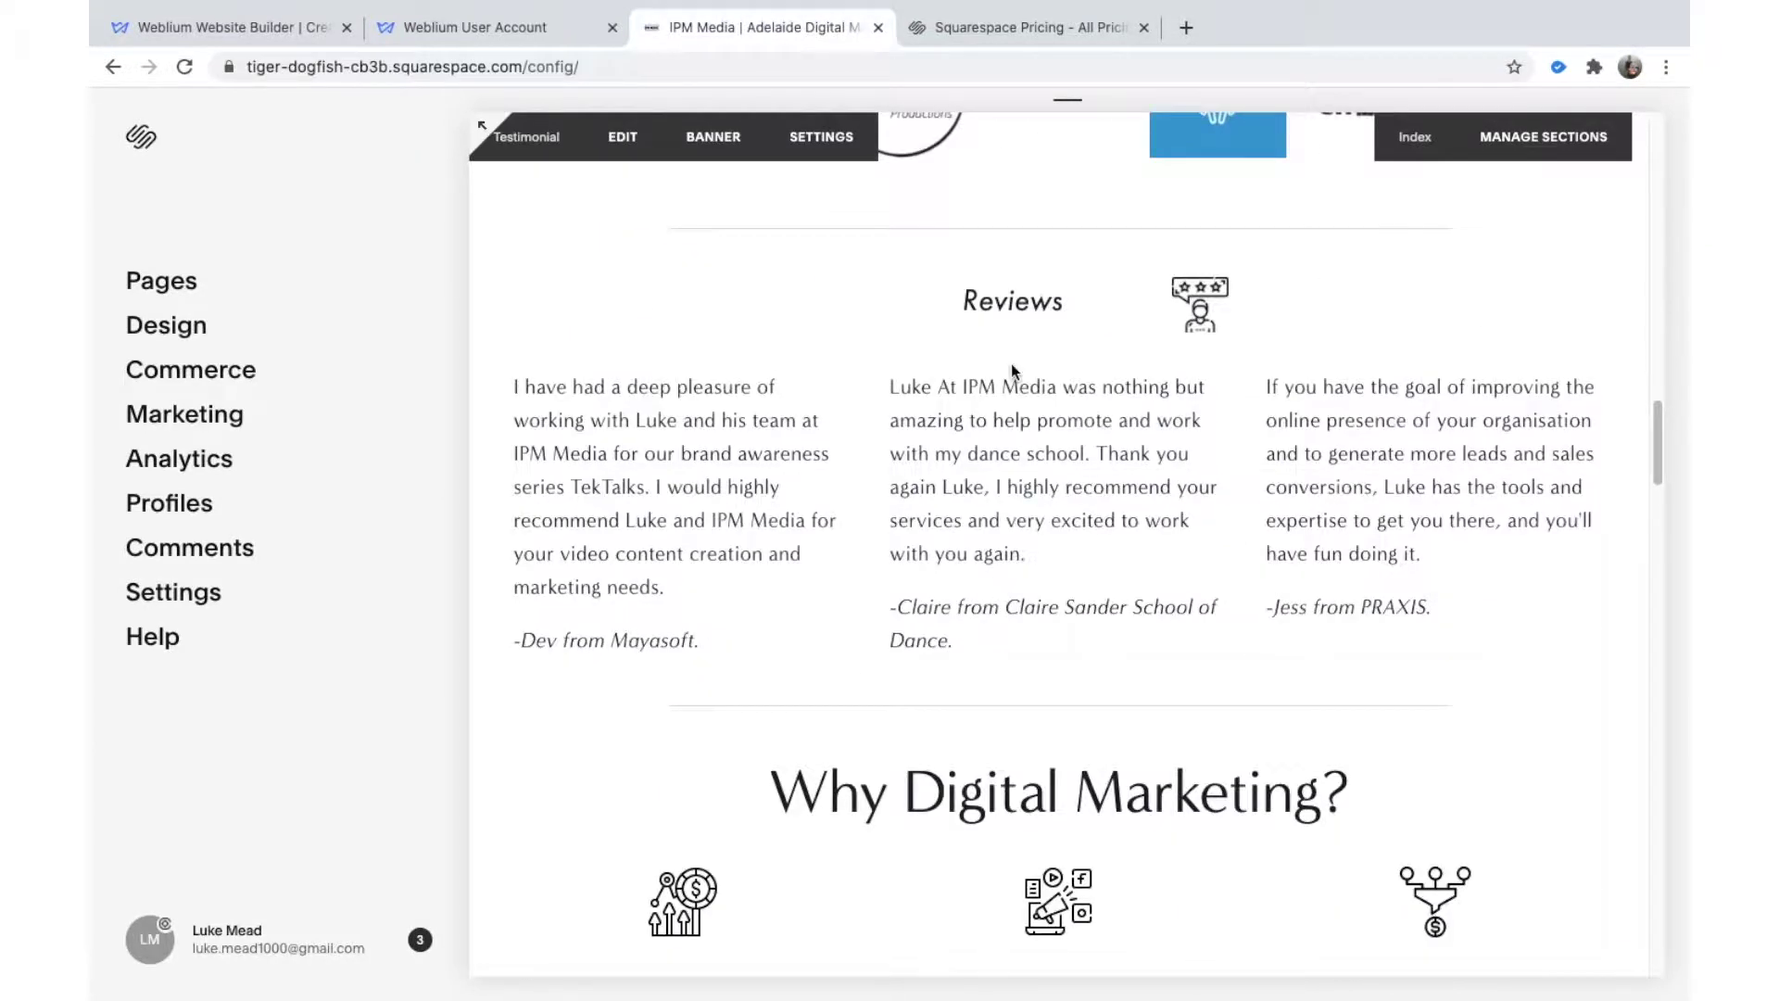
Step: Open the Testimonial section for editing, leave it without changes and return to the intro section
{"action": "left_click", "coordinate": [630, 151]}
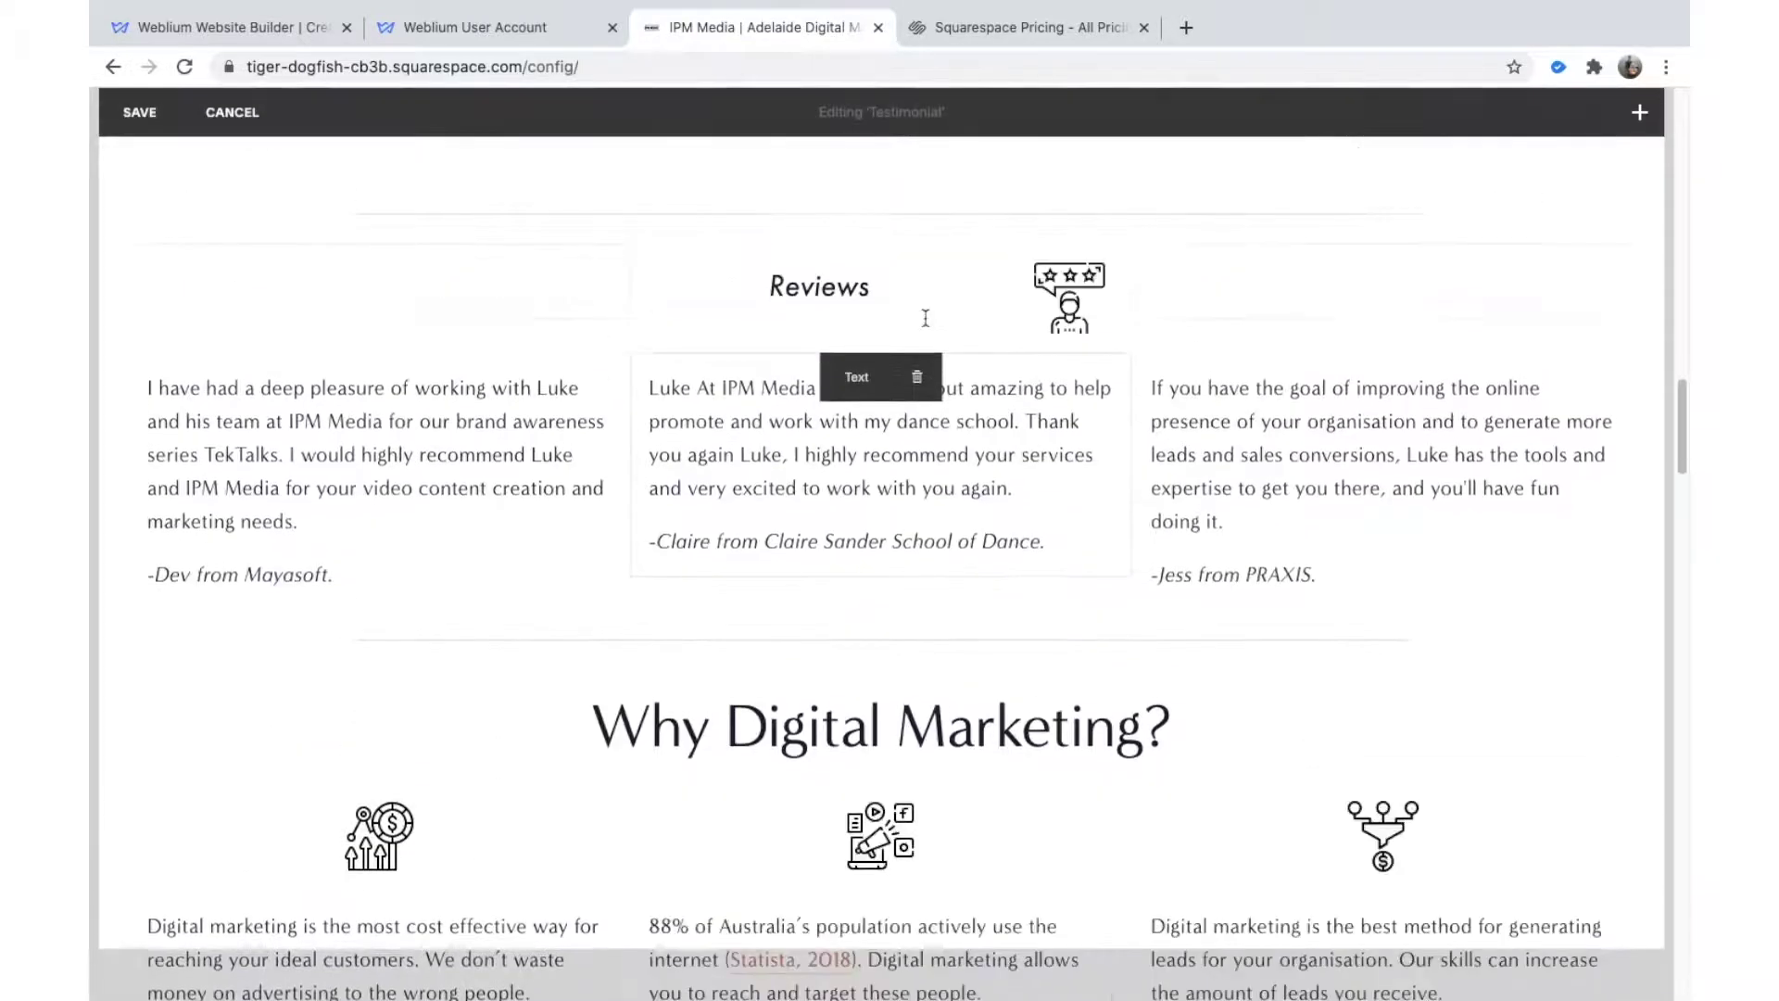
{"action": "scroll", "coordinate": [925, 318], "scroll_direction": "up", "scroll_amount": 12}
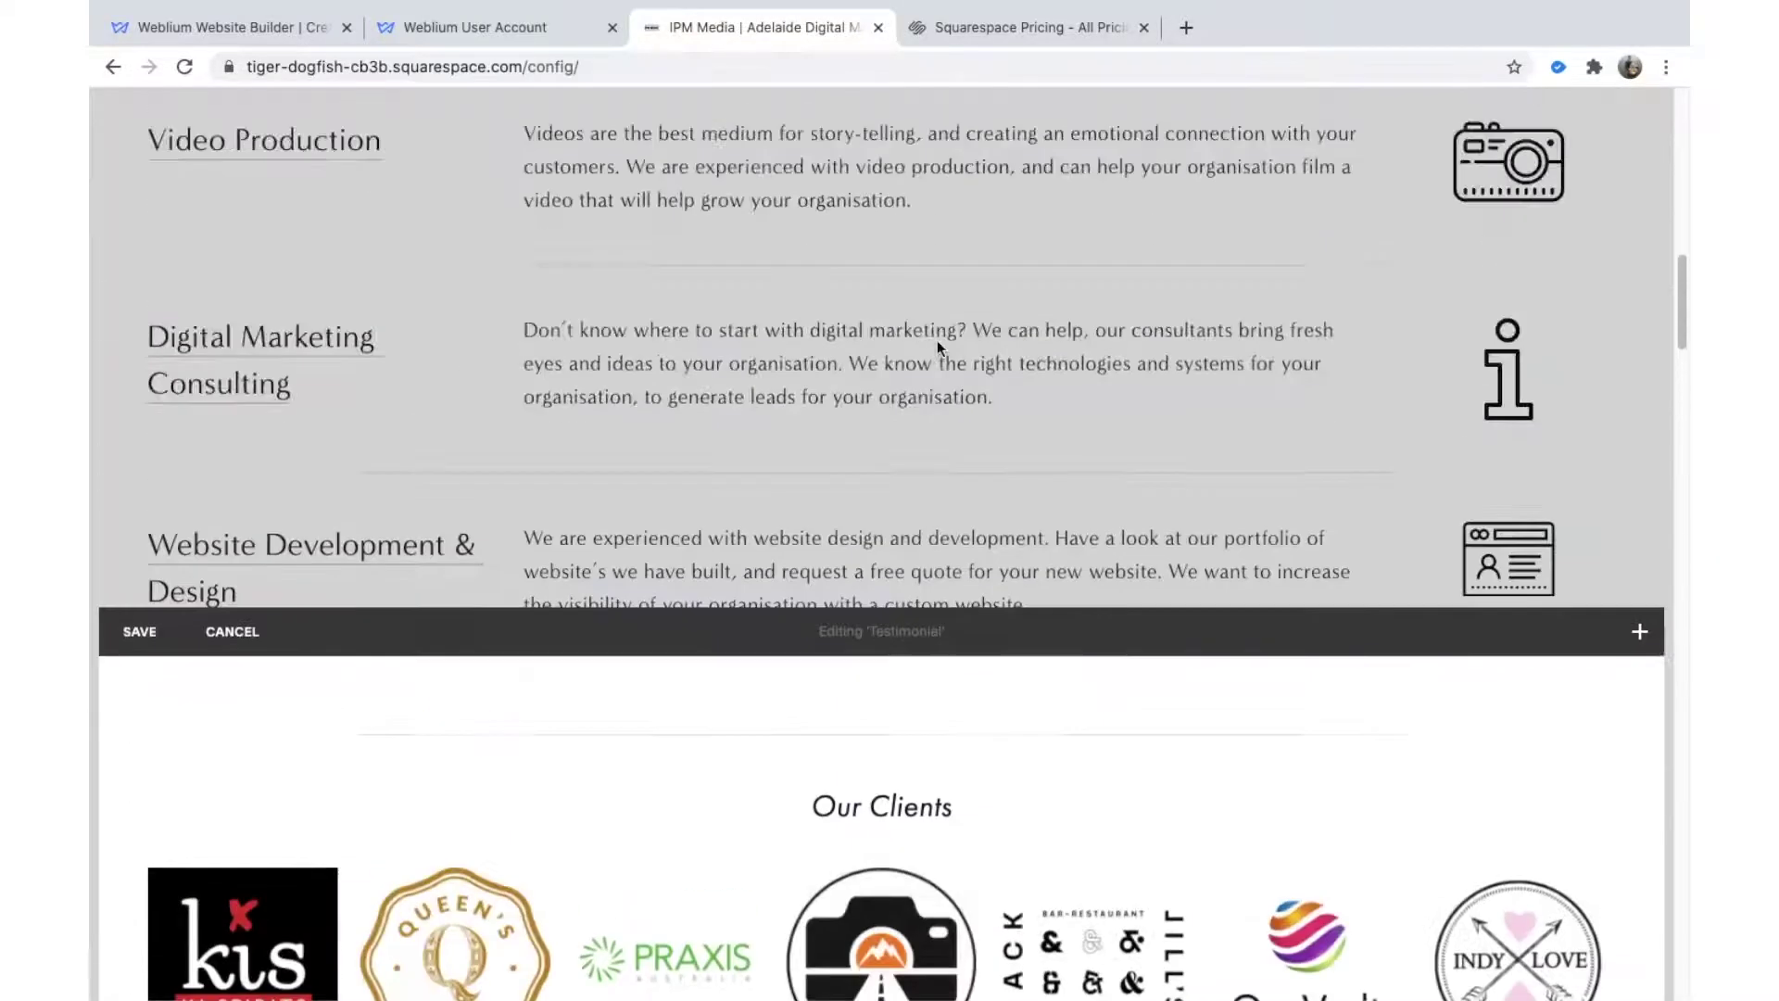
{"action": "scroll", "coordinate": [937, 341], "scroll_direction": "up", "scroll_amount": 1}
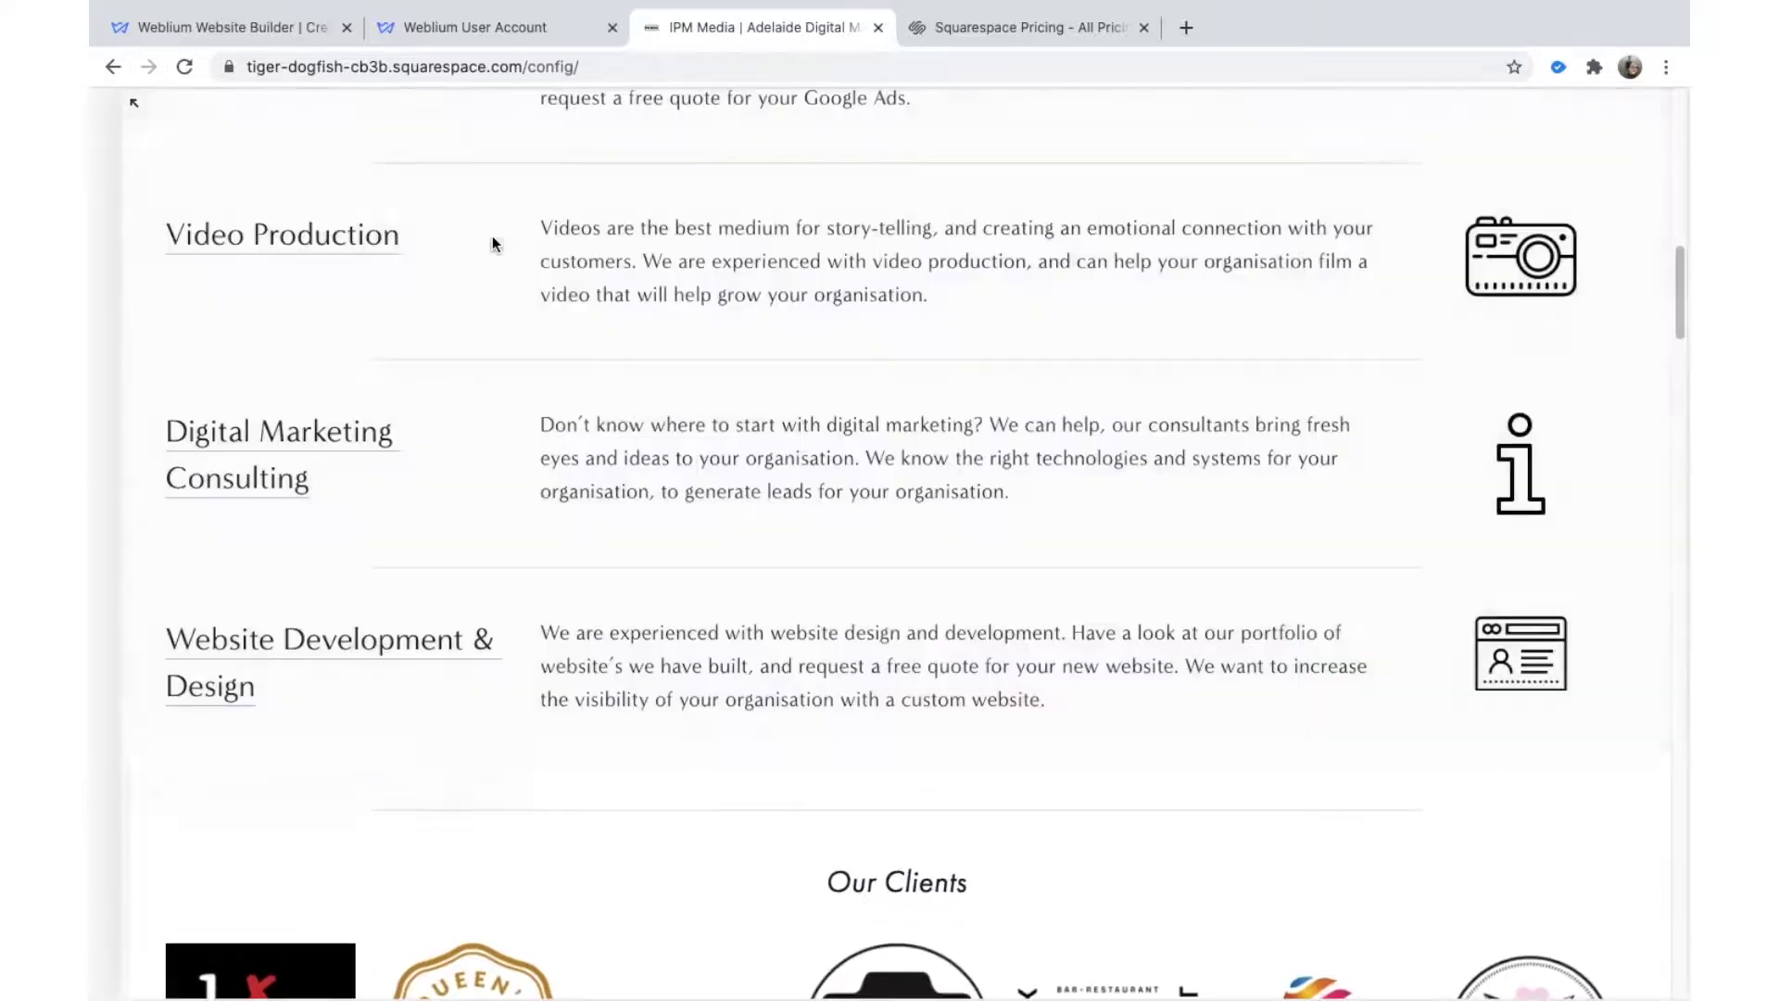
{"action": "scroll", "coordinate": [864, 419], "scroll_direction": "up", "scroll_amount": 6}
{"action": "scroll", "coordinate": [863, 419], "scroll_direction": "up", "scroll_amount": 10}
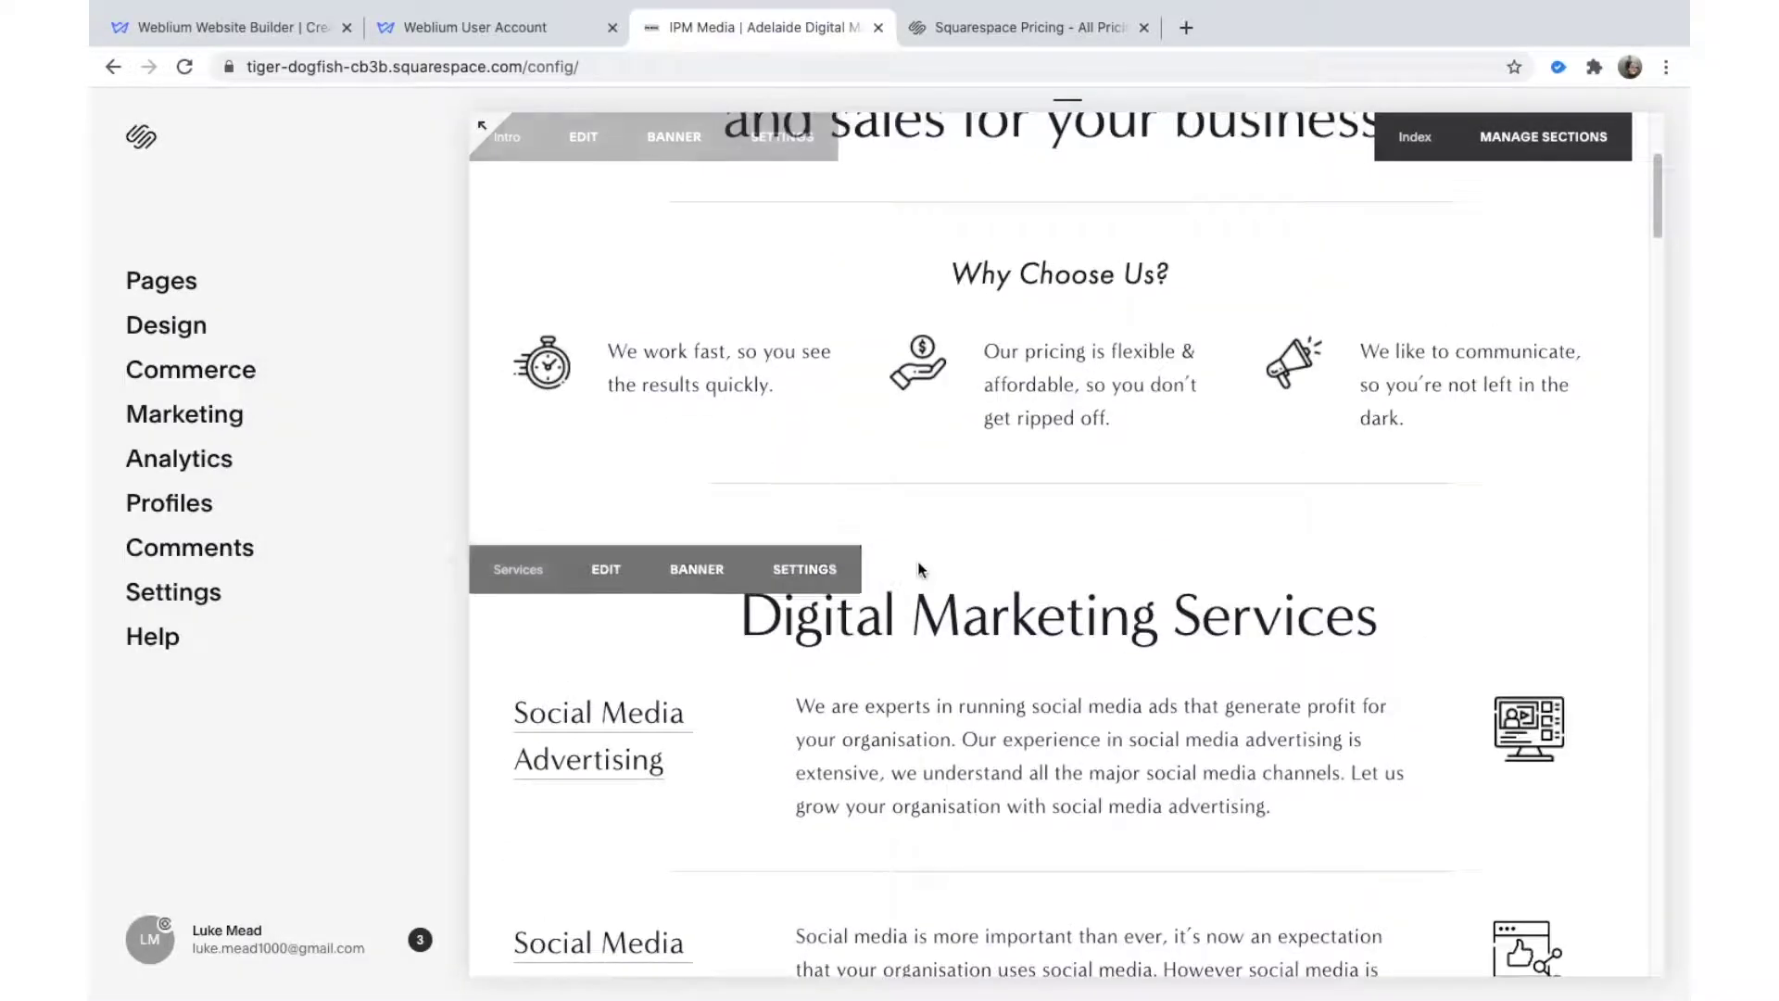
{"action": "scroll", "coordinate": [941, 493], "scroll_direction": "down", "scroll_amount": 2}
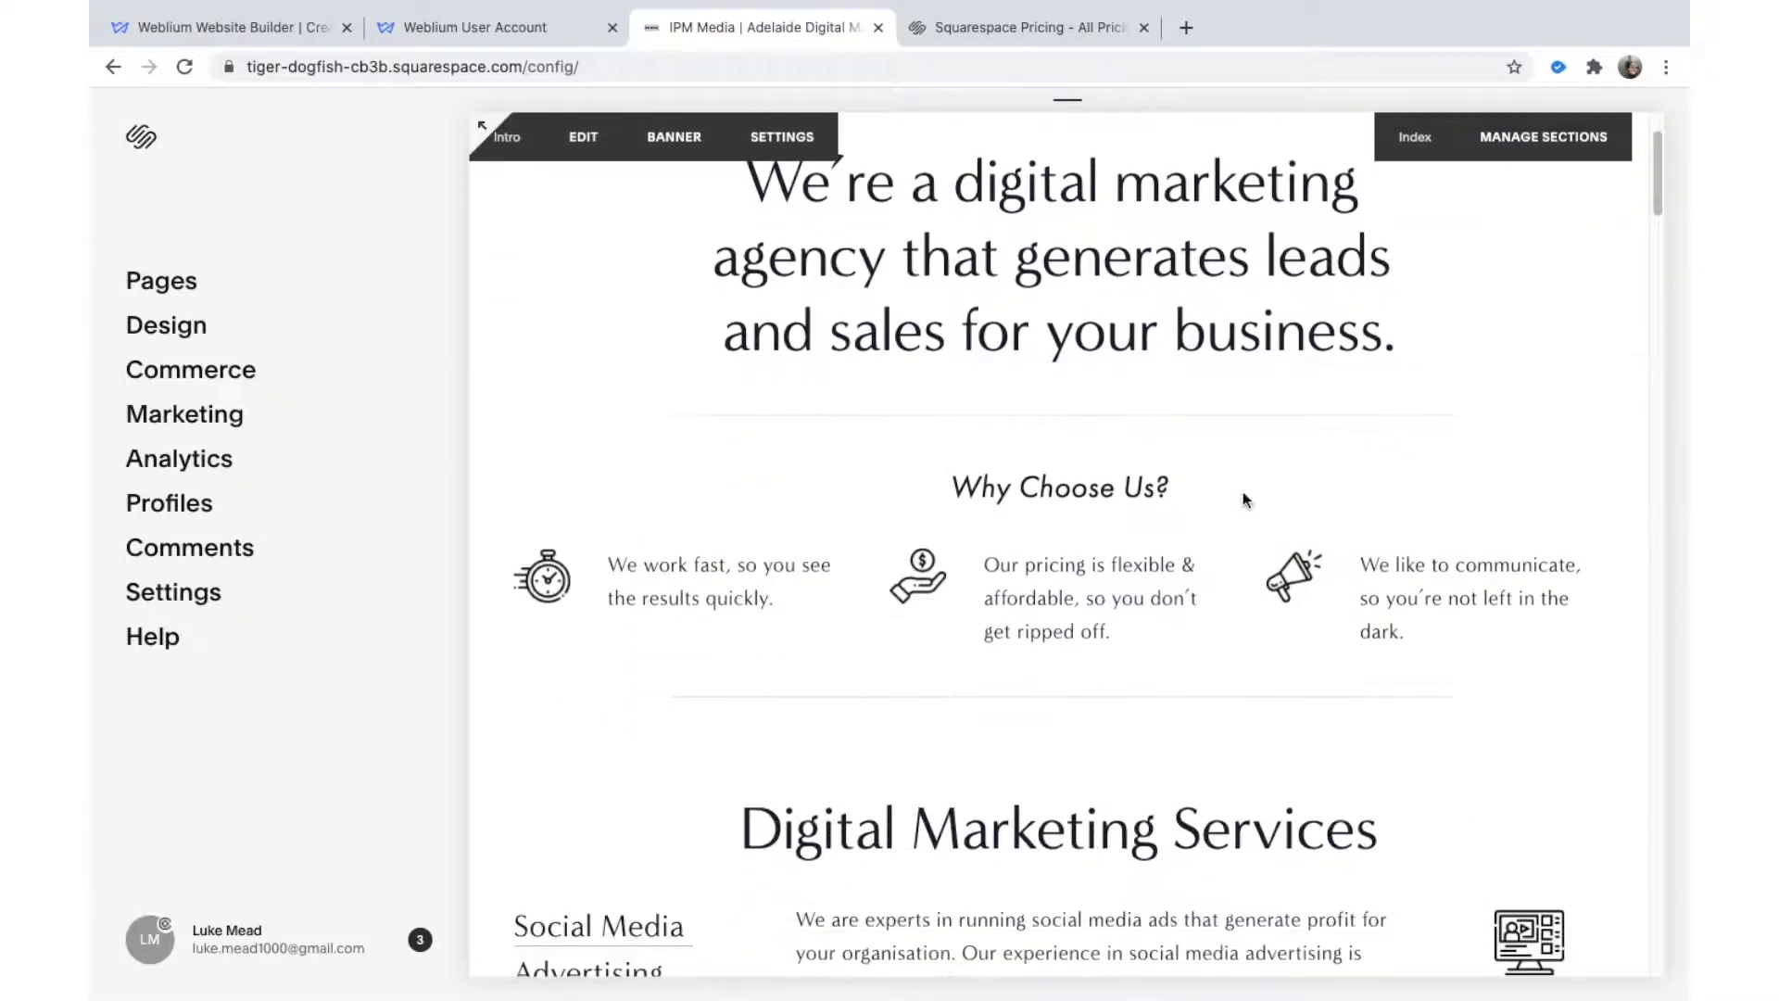
Step: Switch to the Weblium editor and view the Queens Head page's About and Reviews sections for comparison
{"action": "key", "text": "ctrl+shift+Tab"}
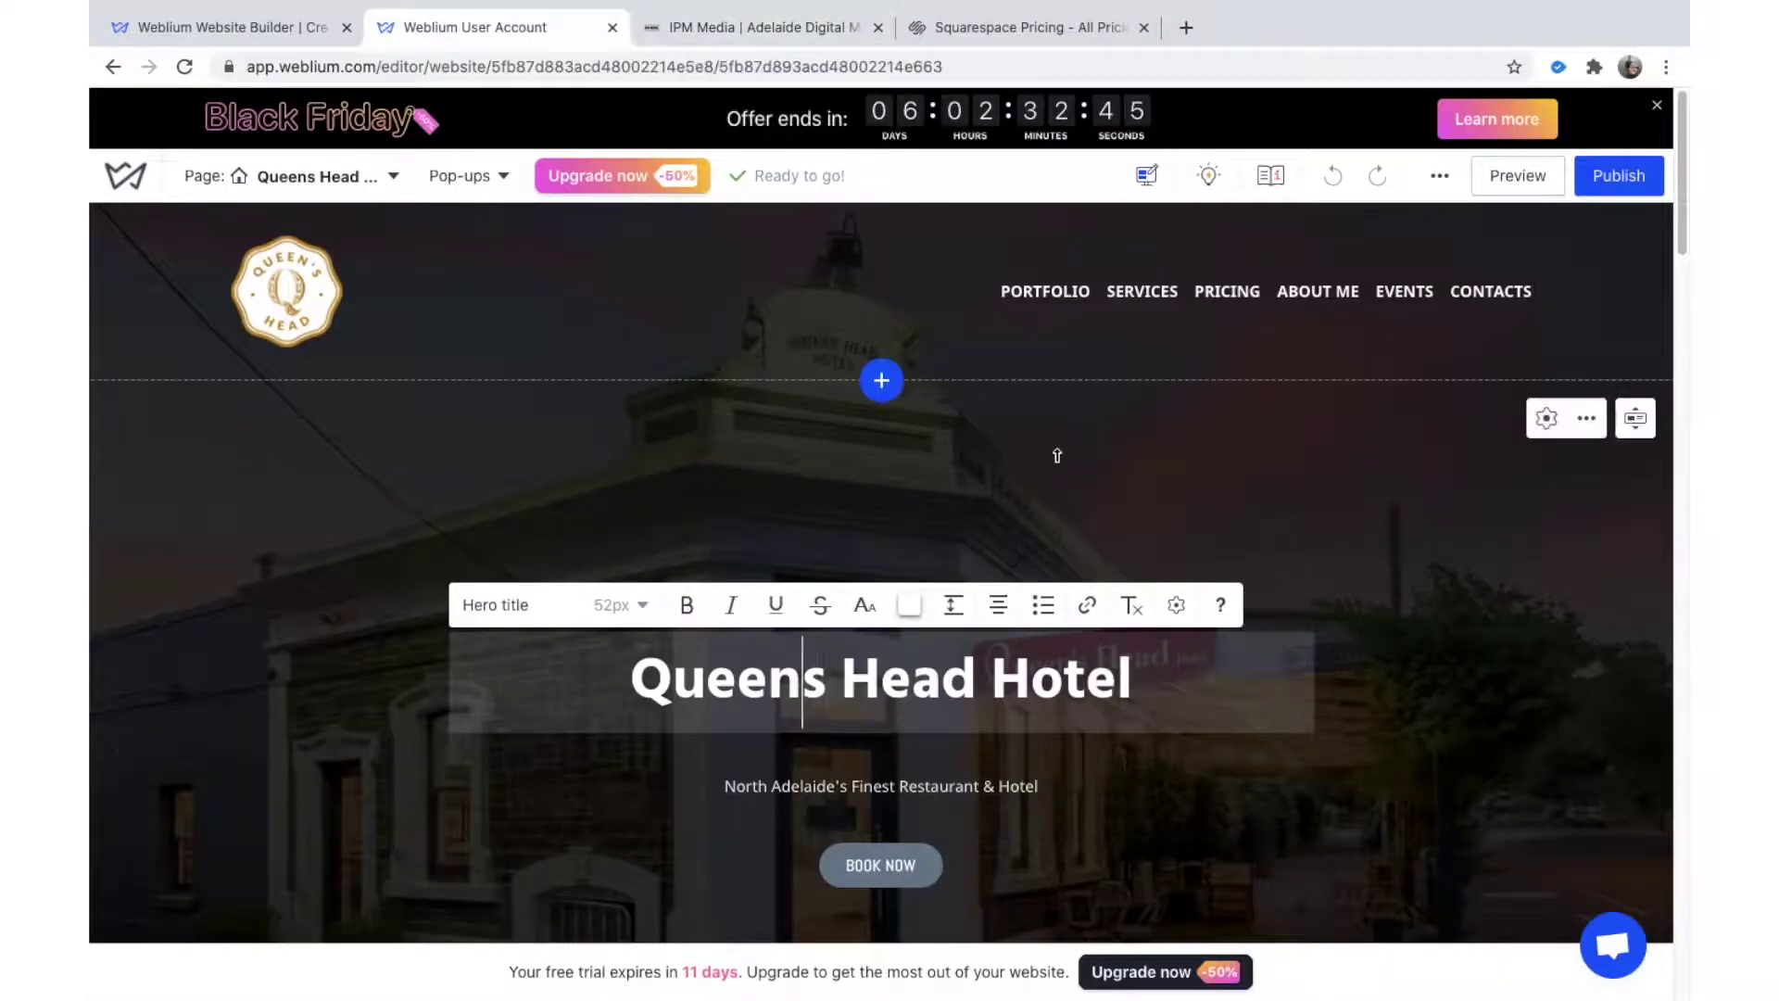
{"action": "scroll", "coordinate": [1058, 457], "scroll_direction": "down", "scroll_amount": 5}
{"action": "scroll", "coordinate": [1057, 458], "scroll_direction": "down", "scroll_amount": 9}
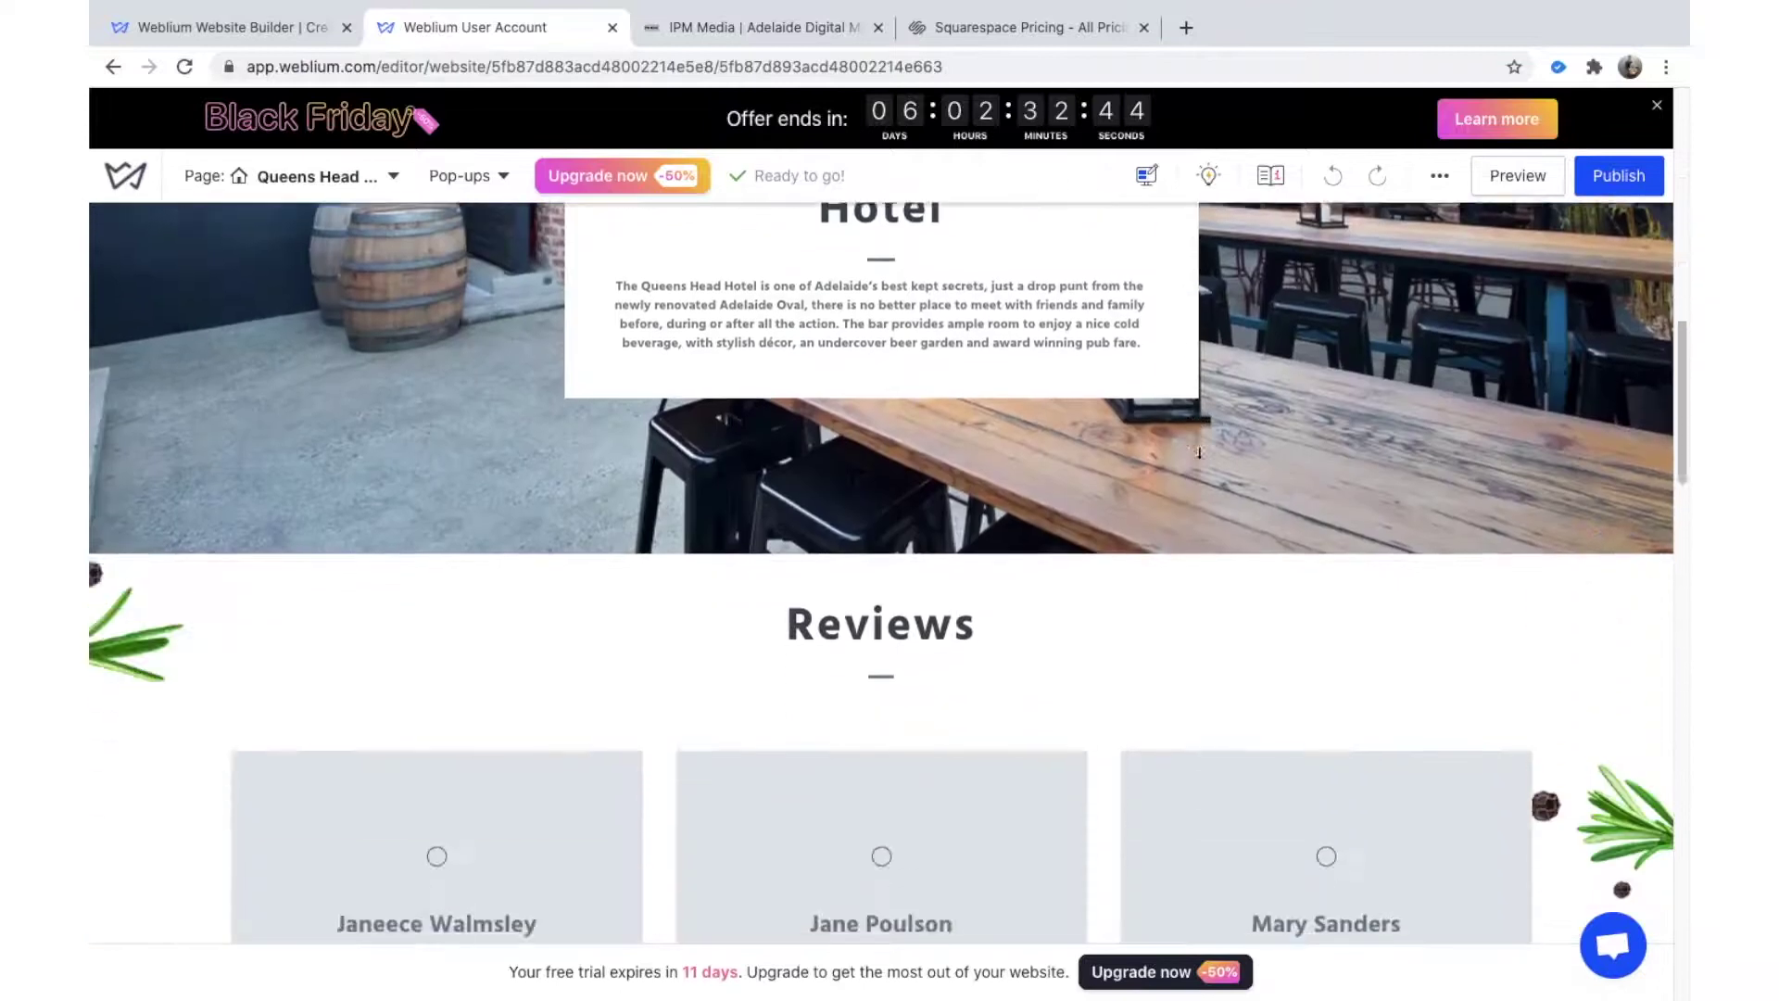
Step: Switch back to the Squarespace editor and explore the Design settings, viewing Logo & Title and Access Denied Screen
{"action": "left_click", "coordinate": [649, 12]}
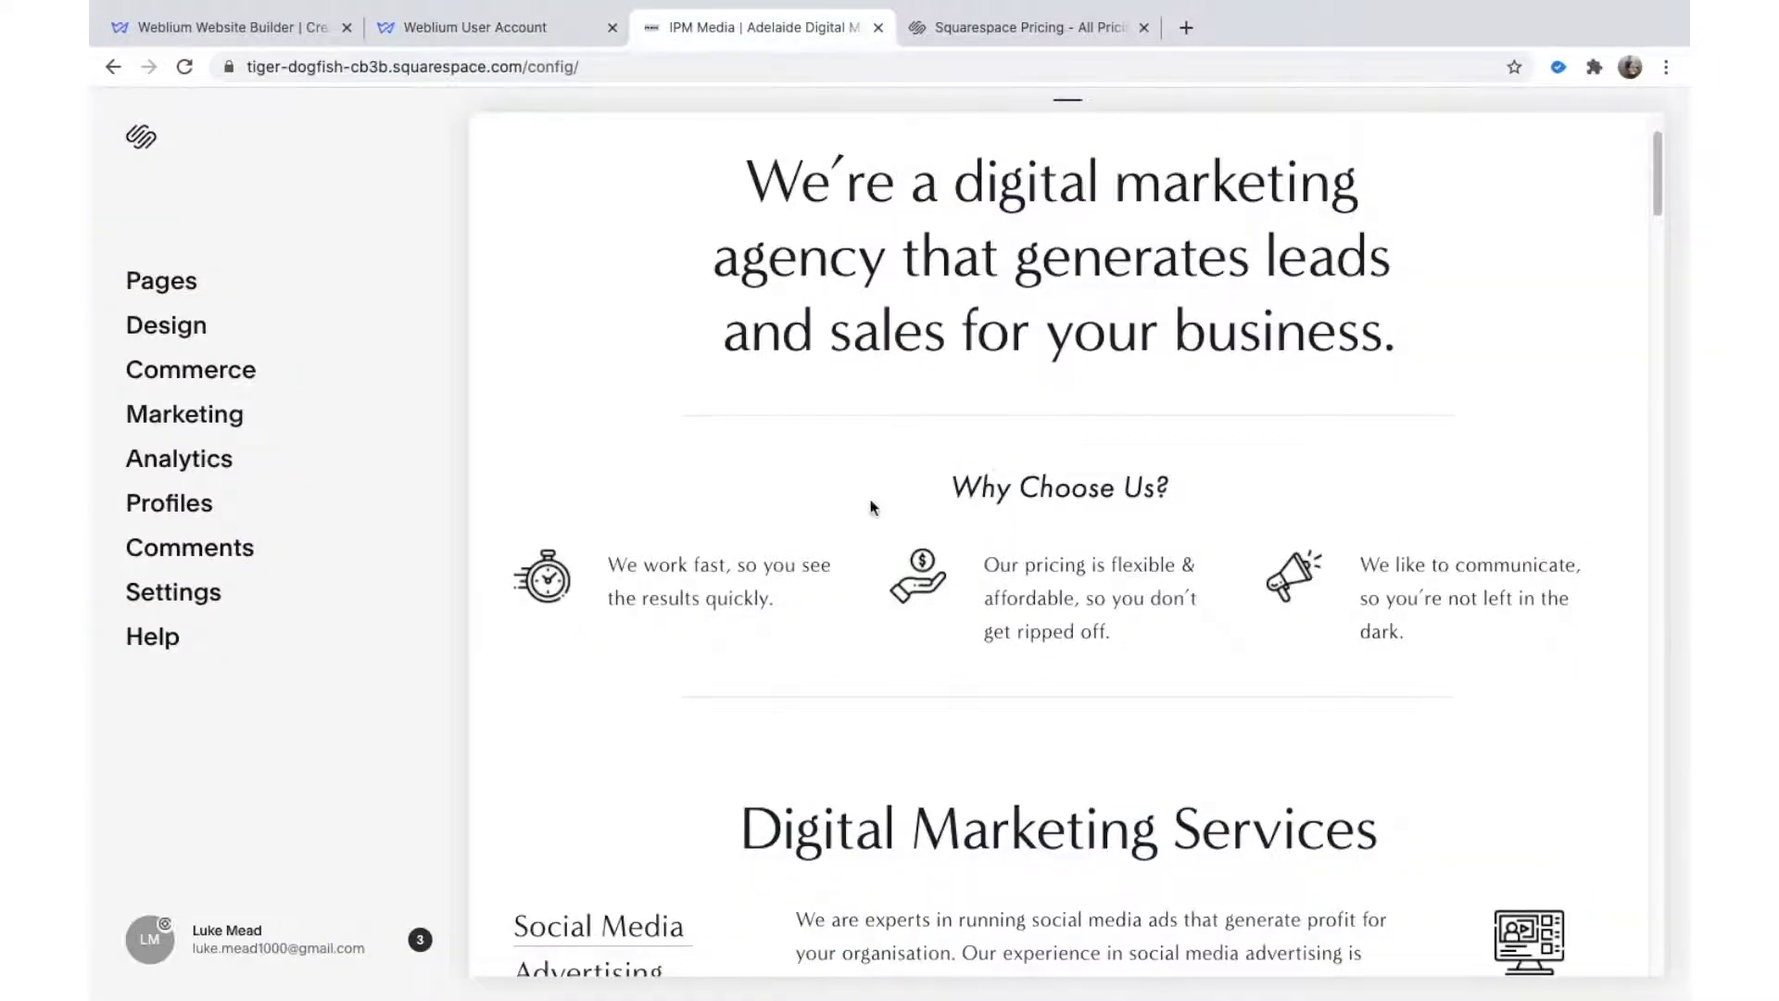
{"action": "scroll", "coordinate": [839, 435], "scroll_direction": "down", "scroll_amount": 4}
{"action": "left_click", "coordinate": [197, 328]}
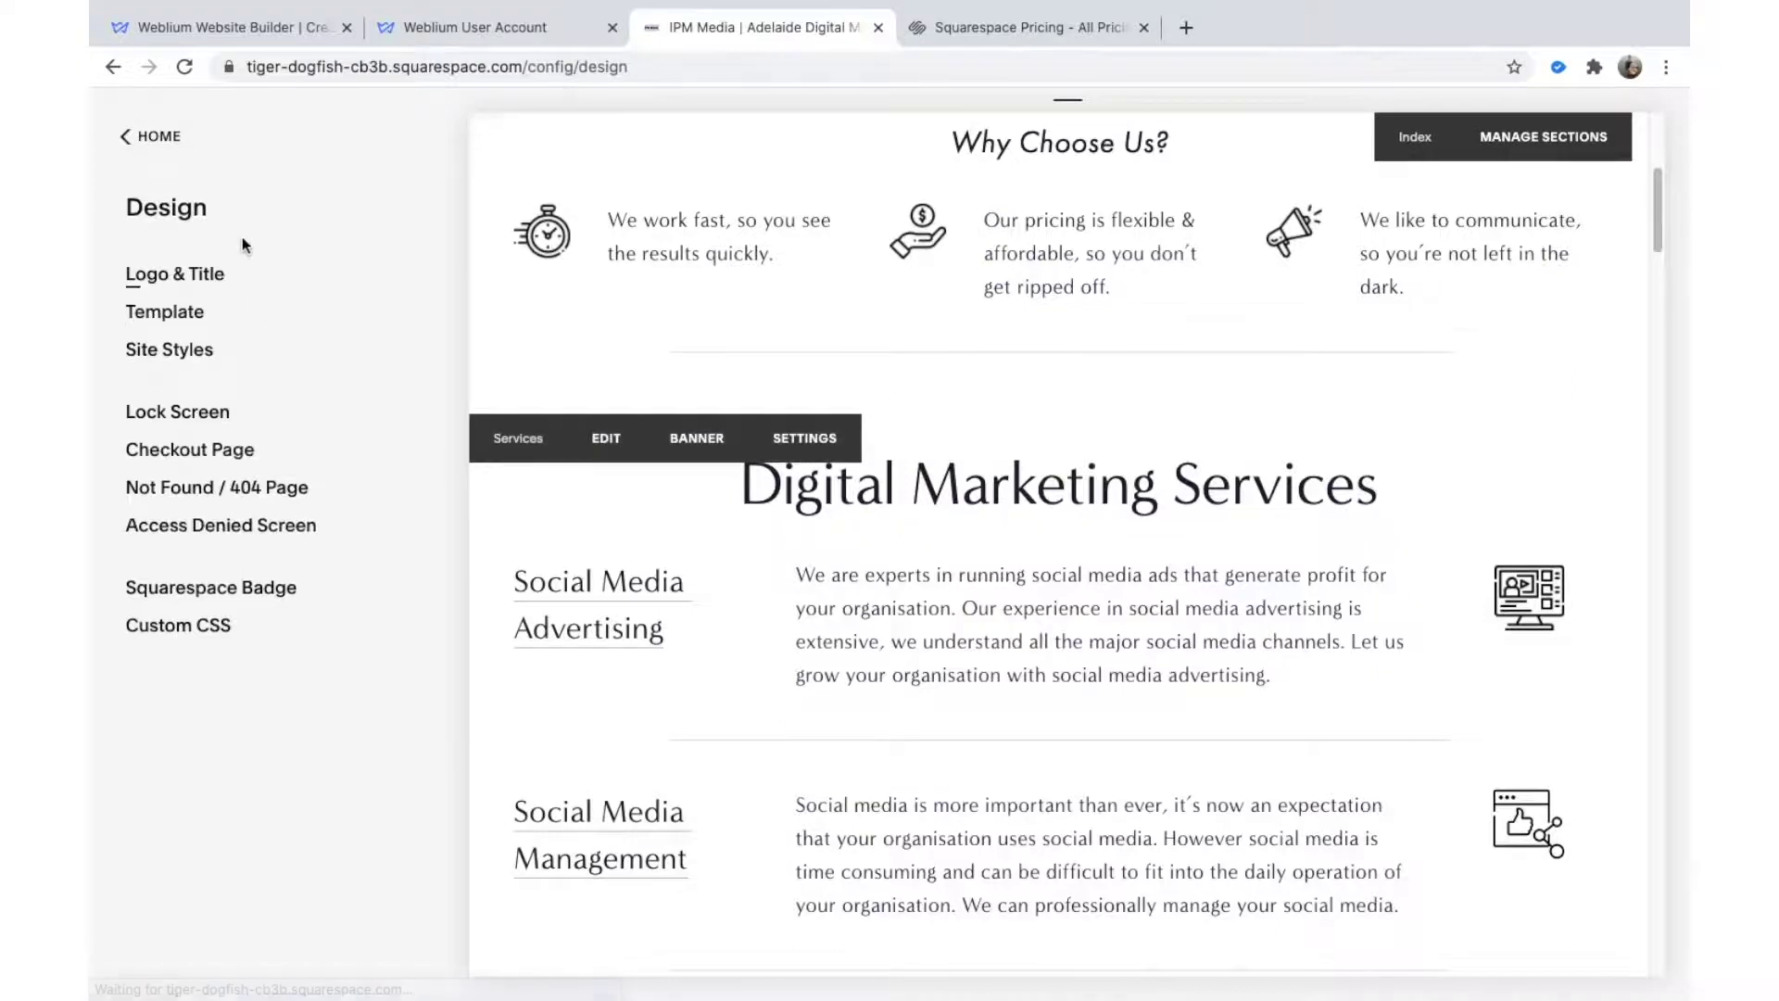
{"action": "left_click", "coordinate": [217, 271]}
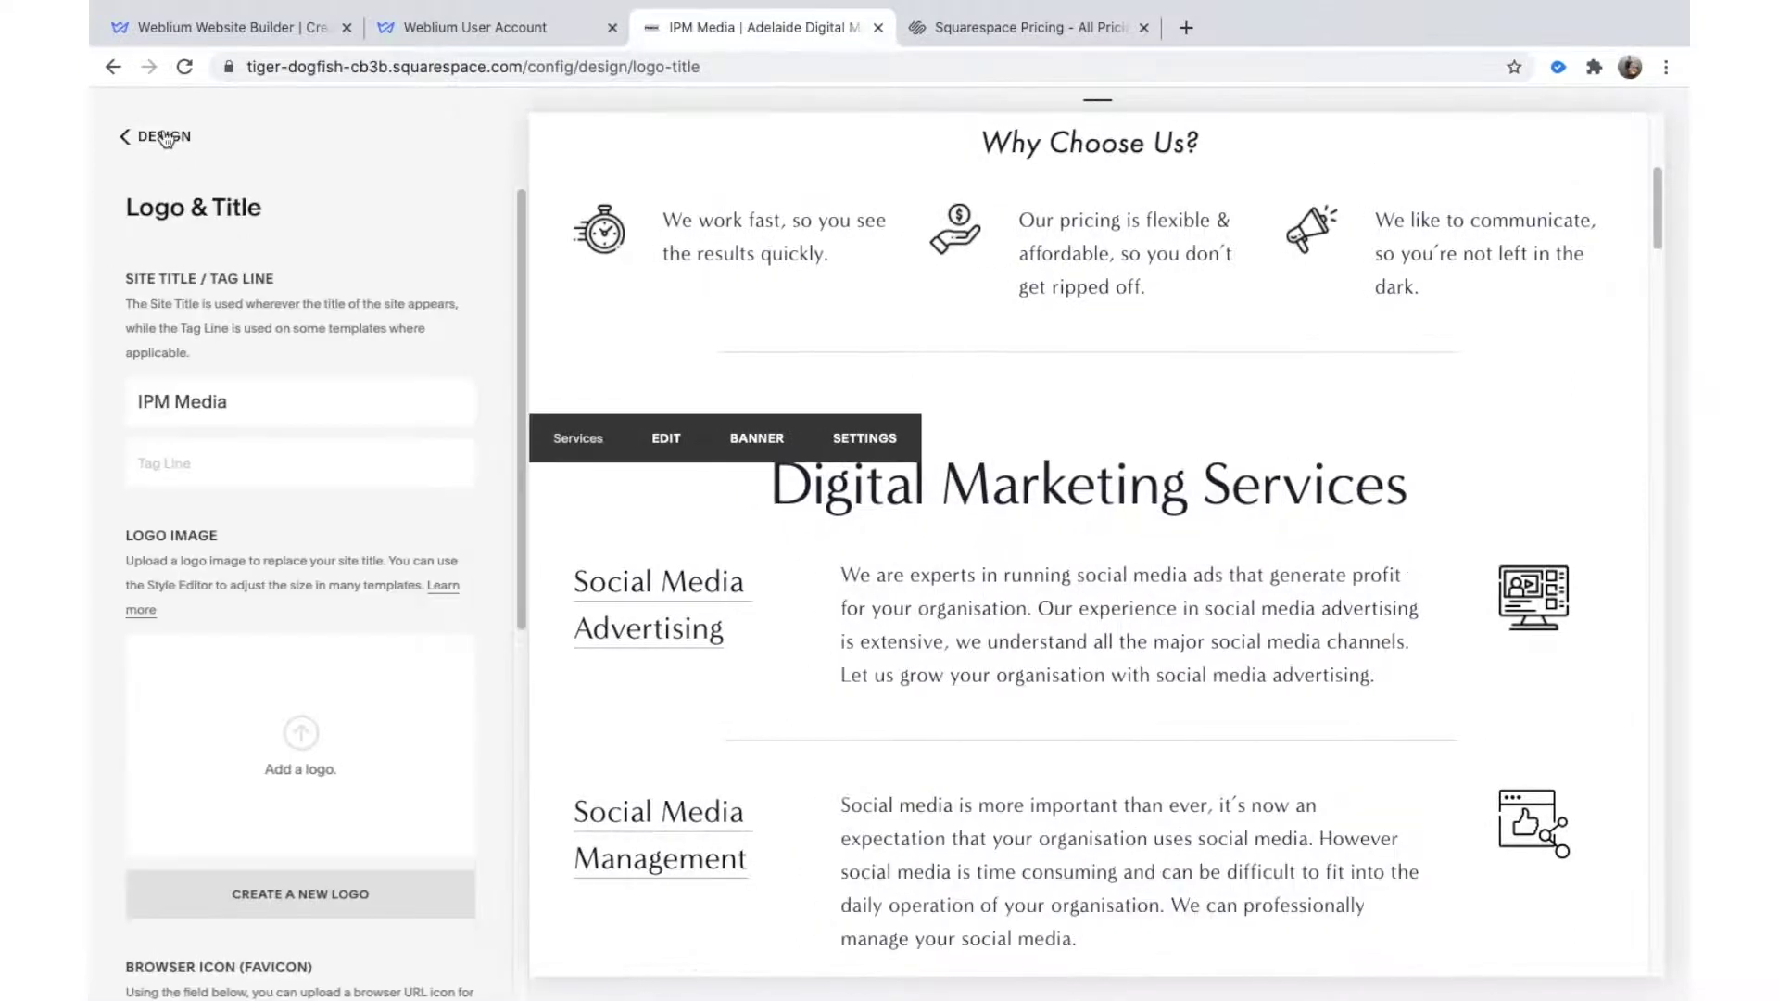
{"action": "left_click", "coordinate": [160, 138]}
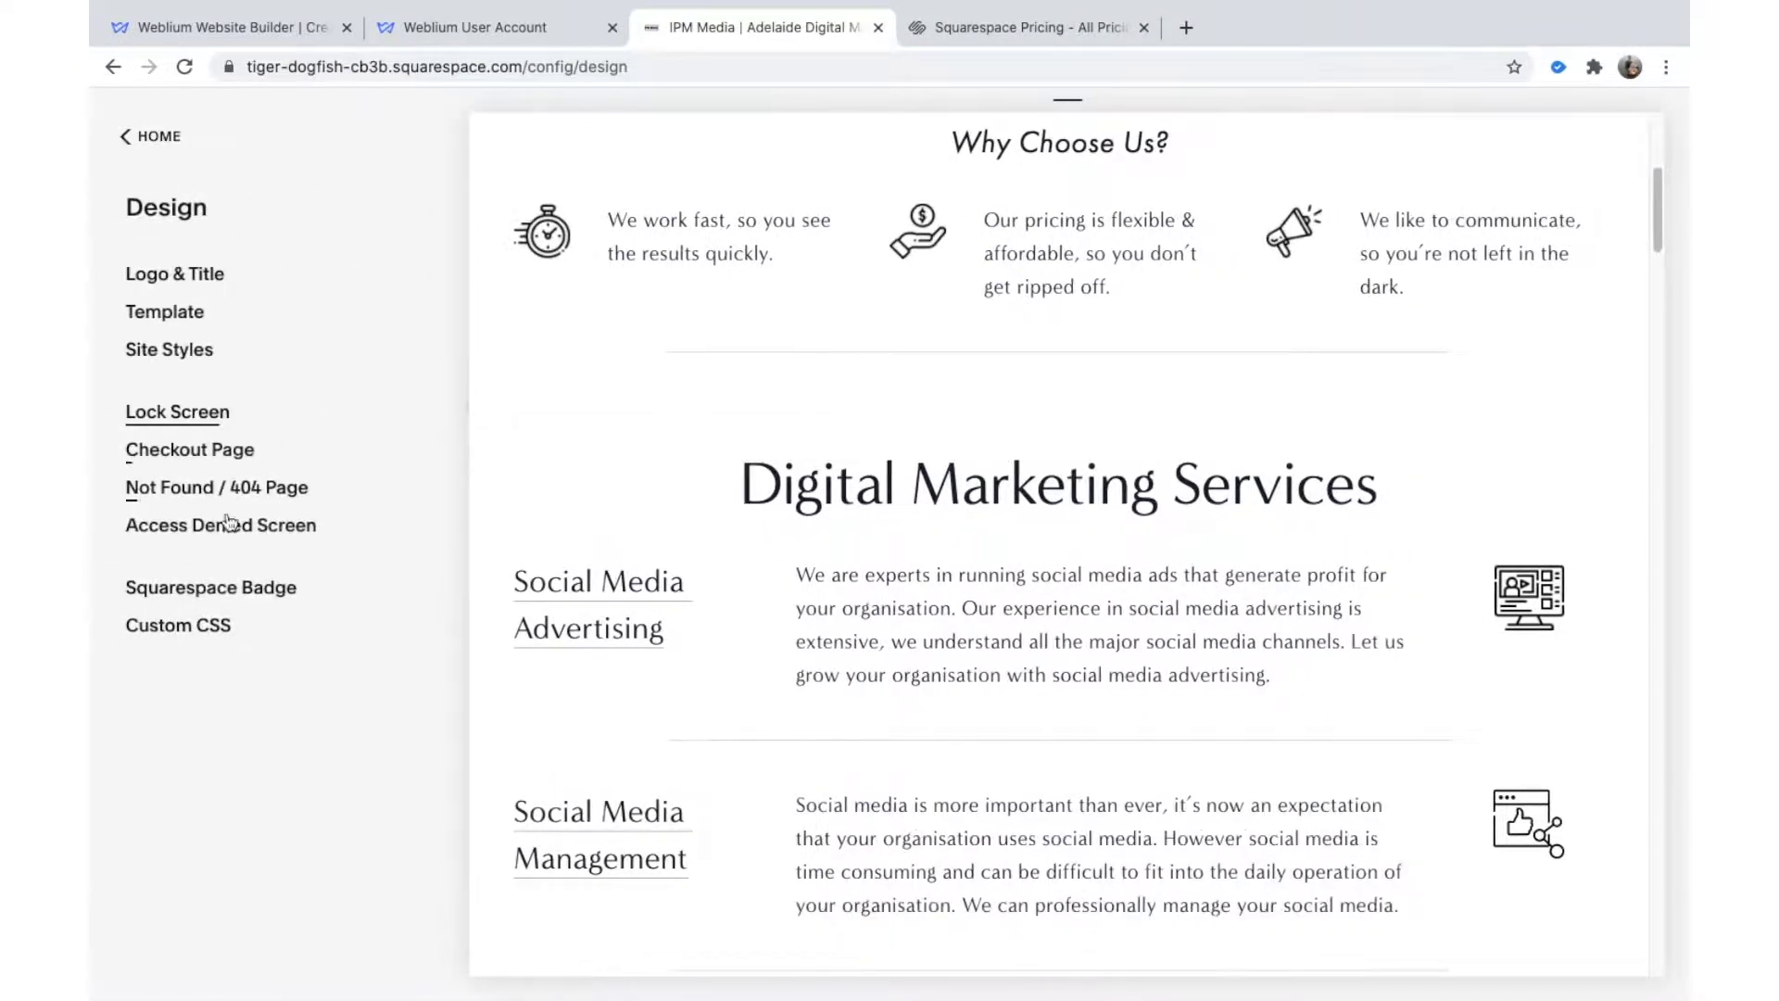
{"action": "left_click", "coordinate": [232, 537]}
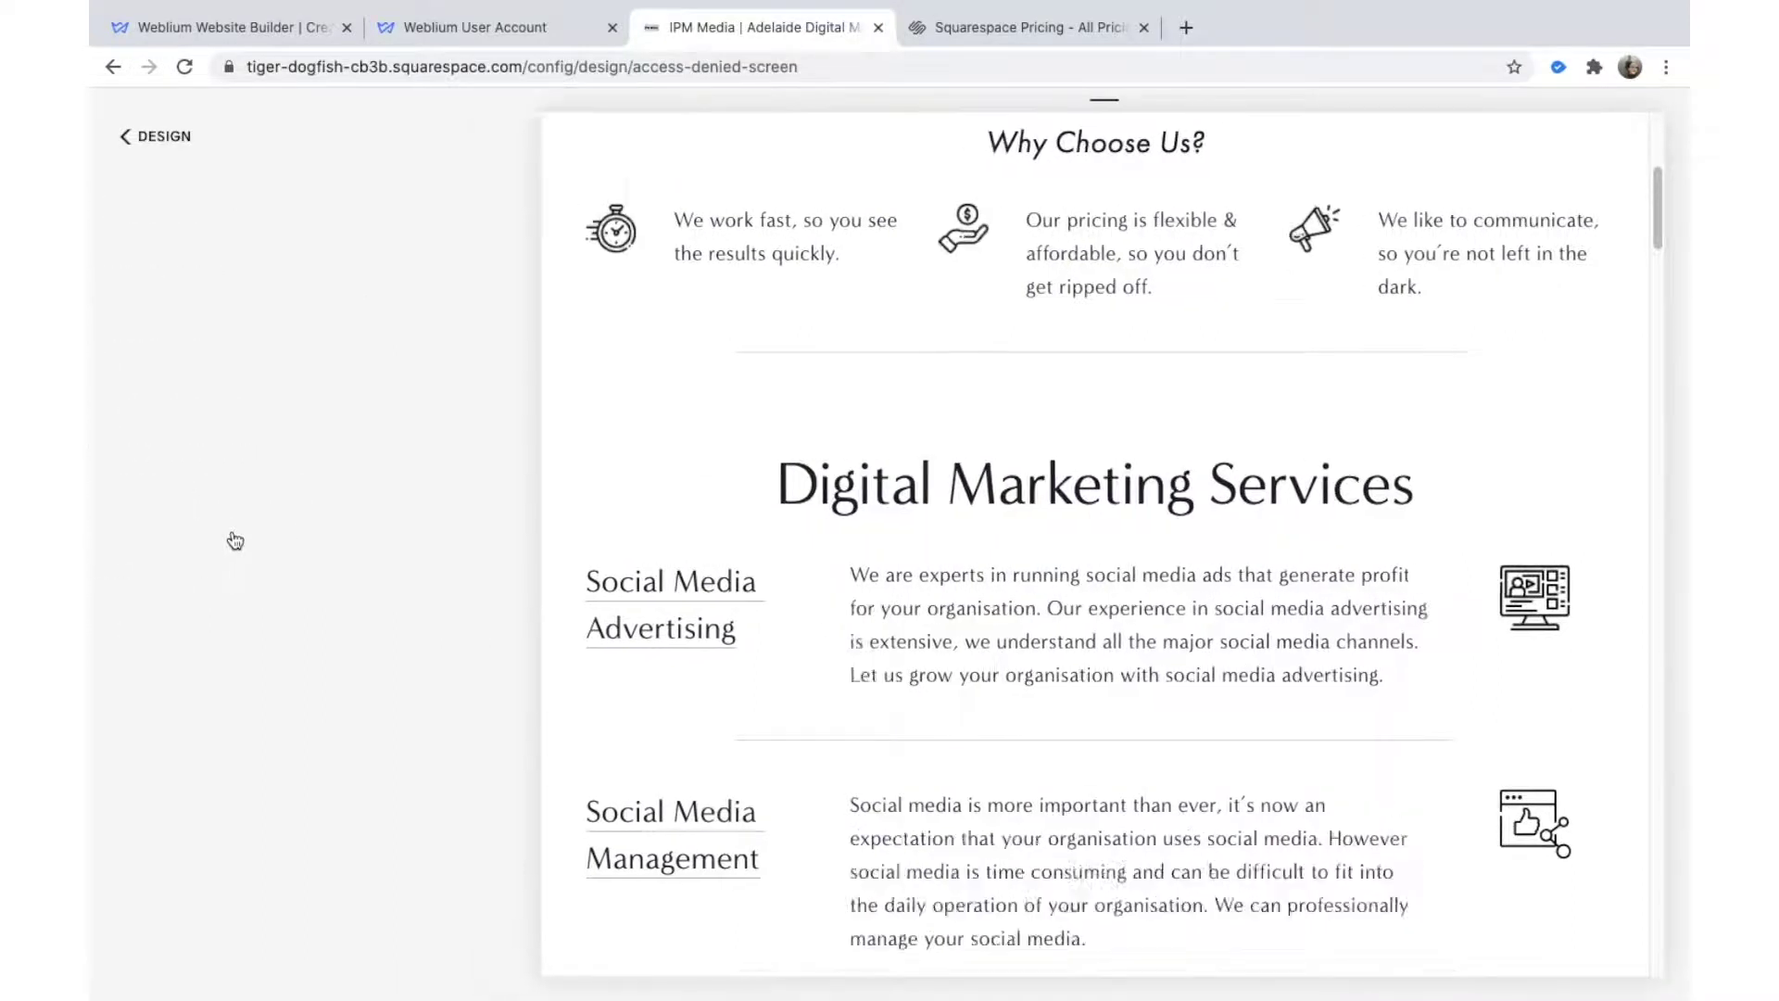
{"action": "left_click", "coordinate": [199, 142]}
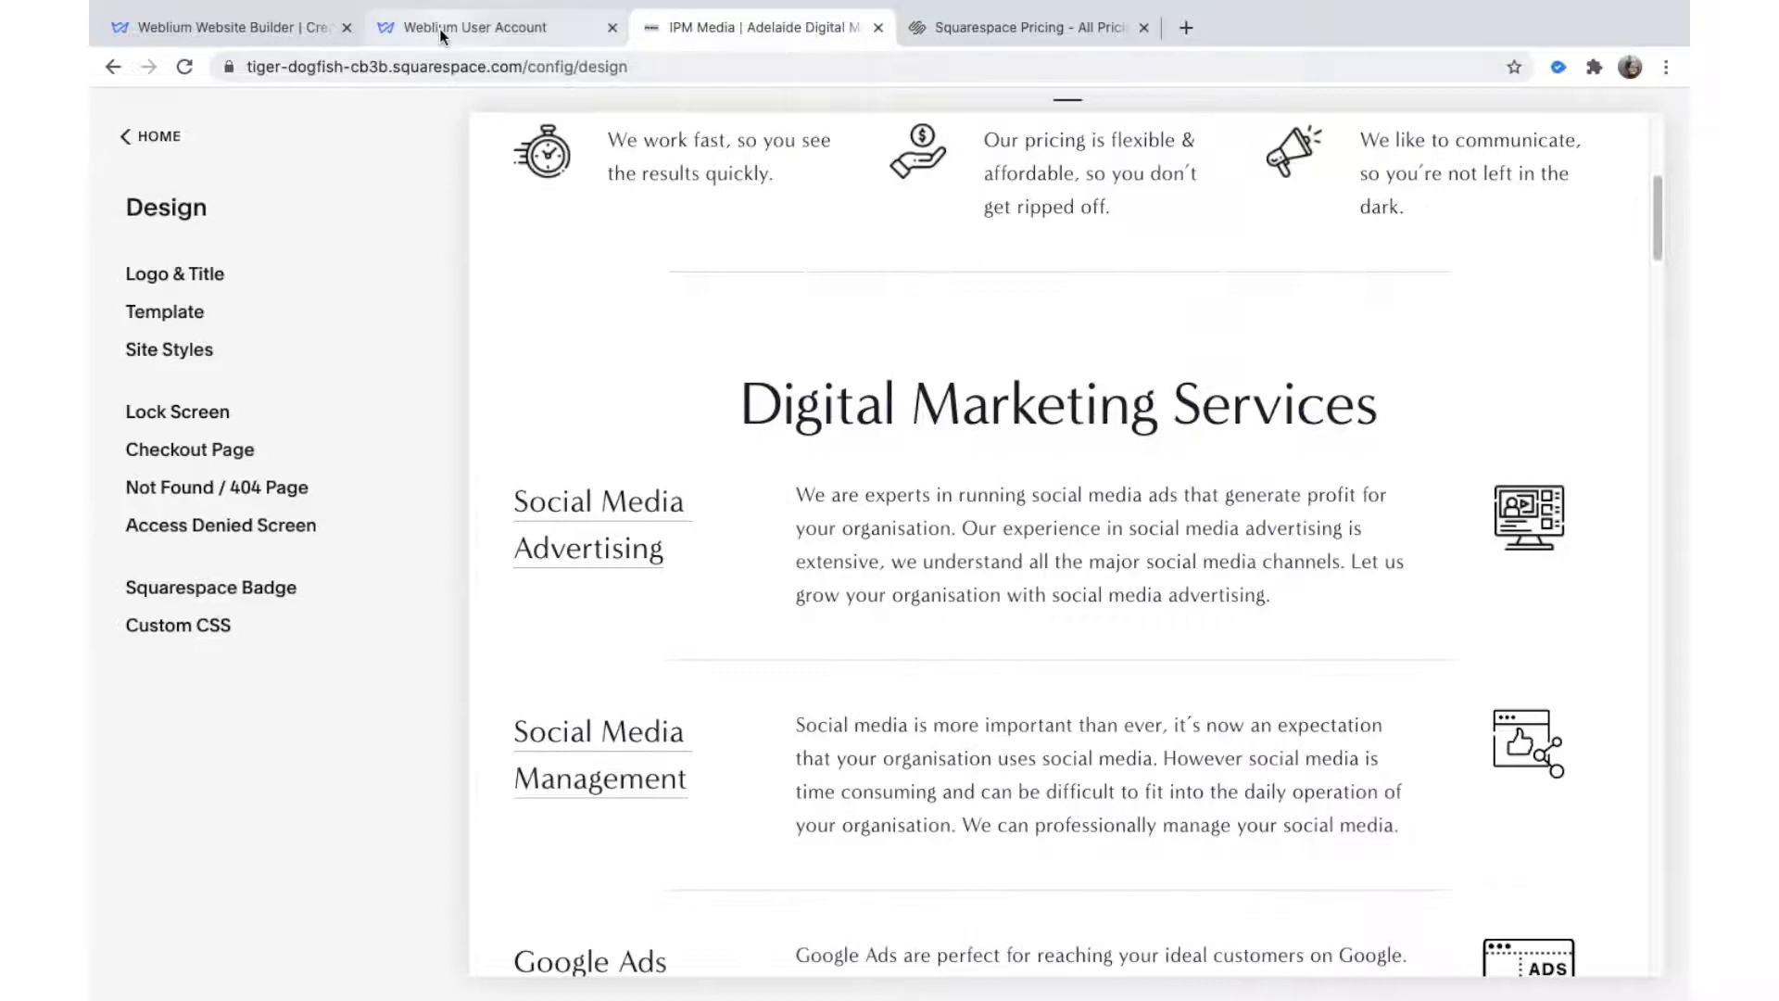
Step: Return to the Weblium editor and examine the Queens Head page's About, Reviews, map, Enquiries form and footer sections
{"action": "left_click", "coordinate": [439, 28]}
{"action": "scroll", "coordinate": [547, 392], "scroll_direction": "up", "scroll_amount": 4}
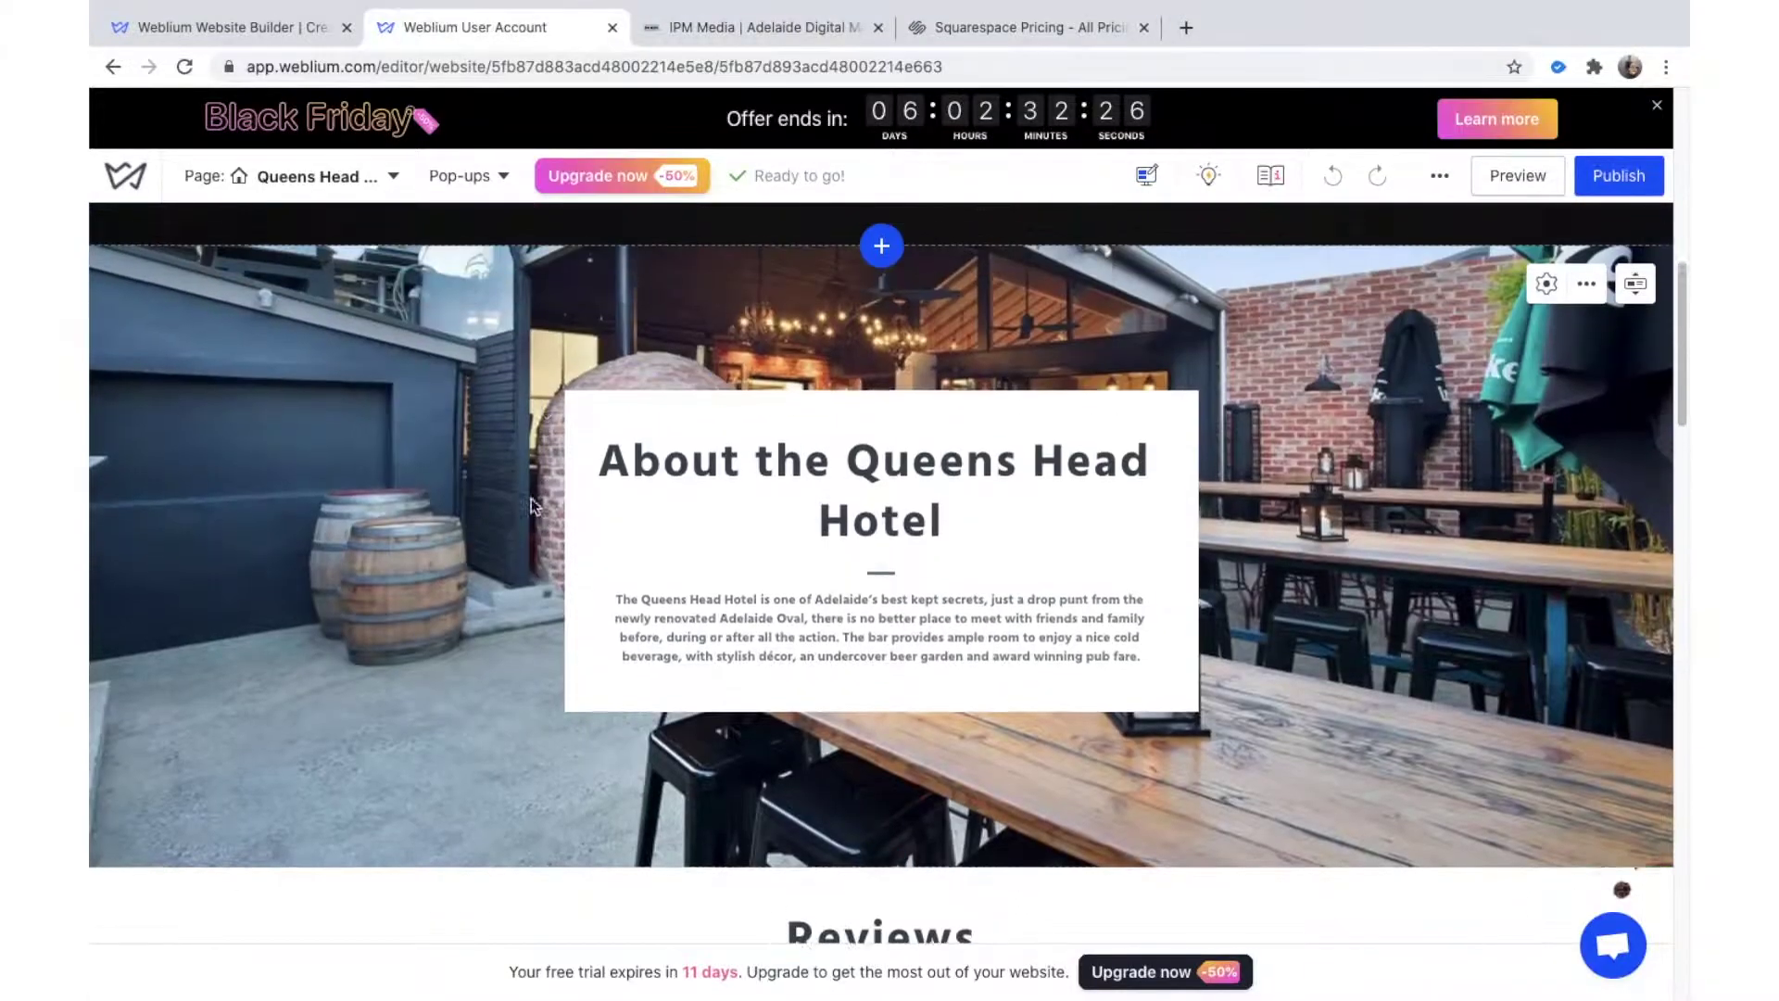
{"action": "scroll", "coordinate": [521, 530], "scroll_direction": "down", "scroll_amount": 6}
{"action": "scroll", "coordinate": [656, 447], "scroll_direction": "down", "scroll_amount": 10}
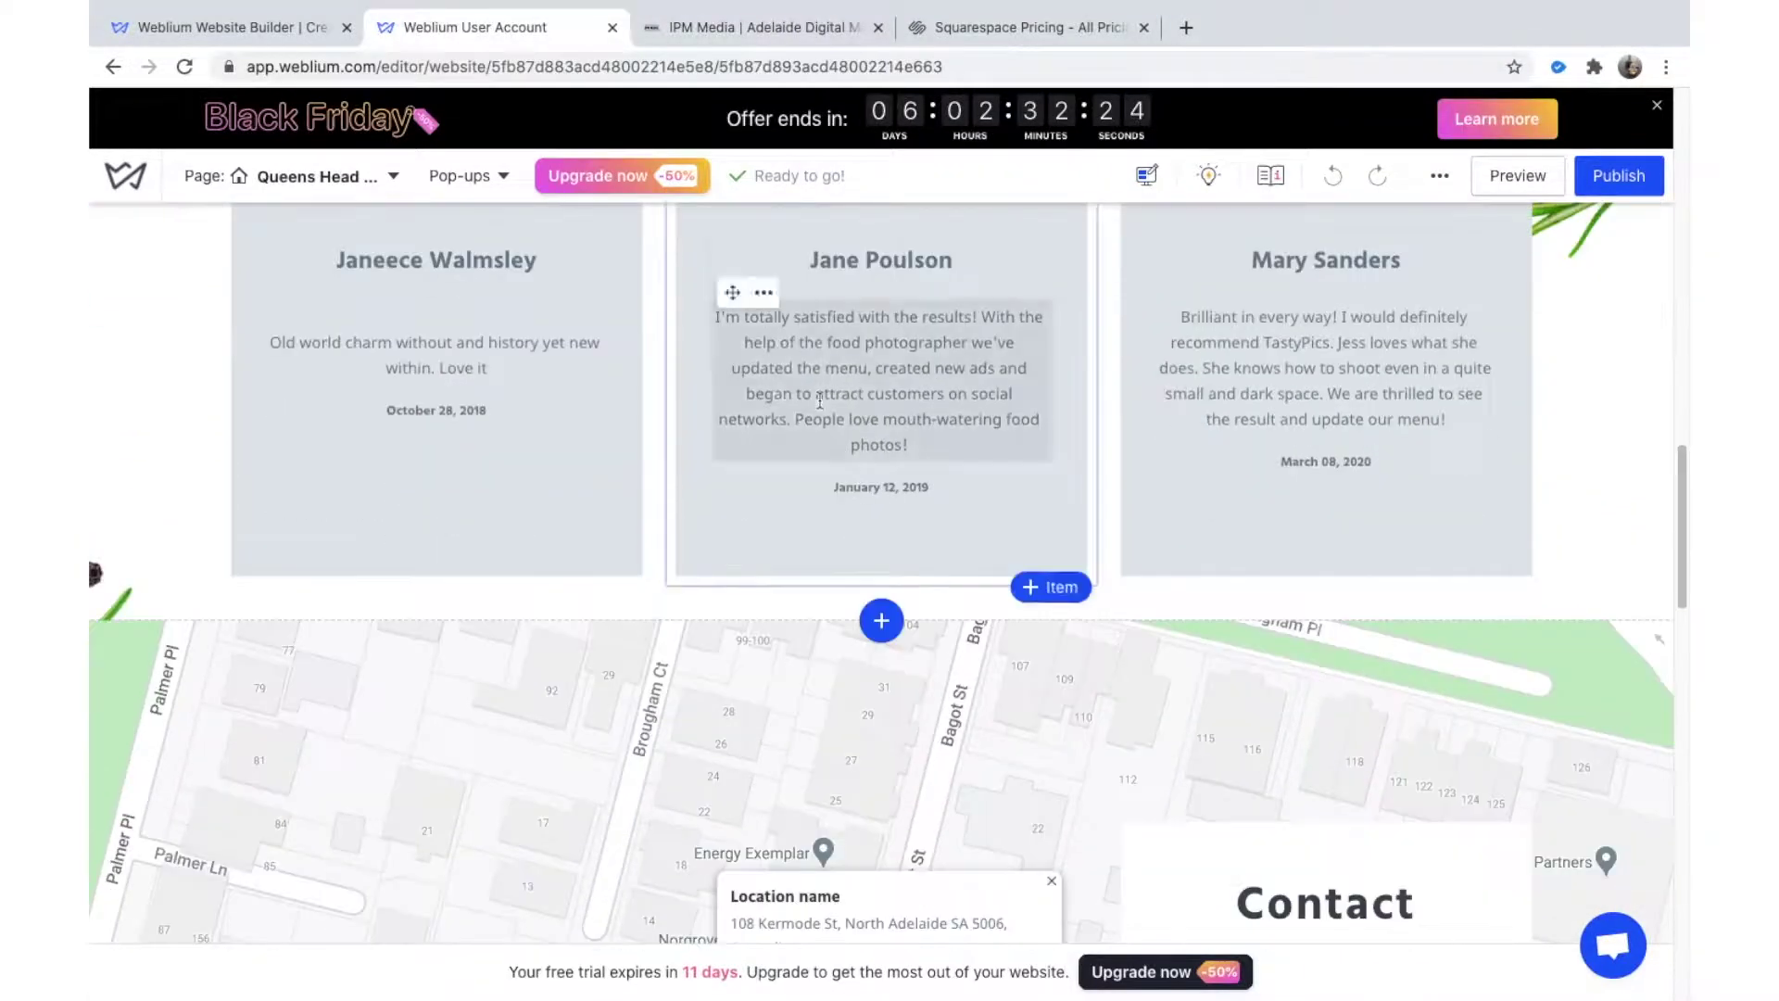
{"action": "scroll", "coordinate": [838, 524], "scroll_direction": "down", "scroll_amount": 10}
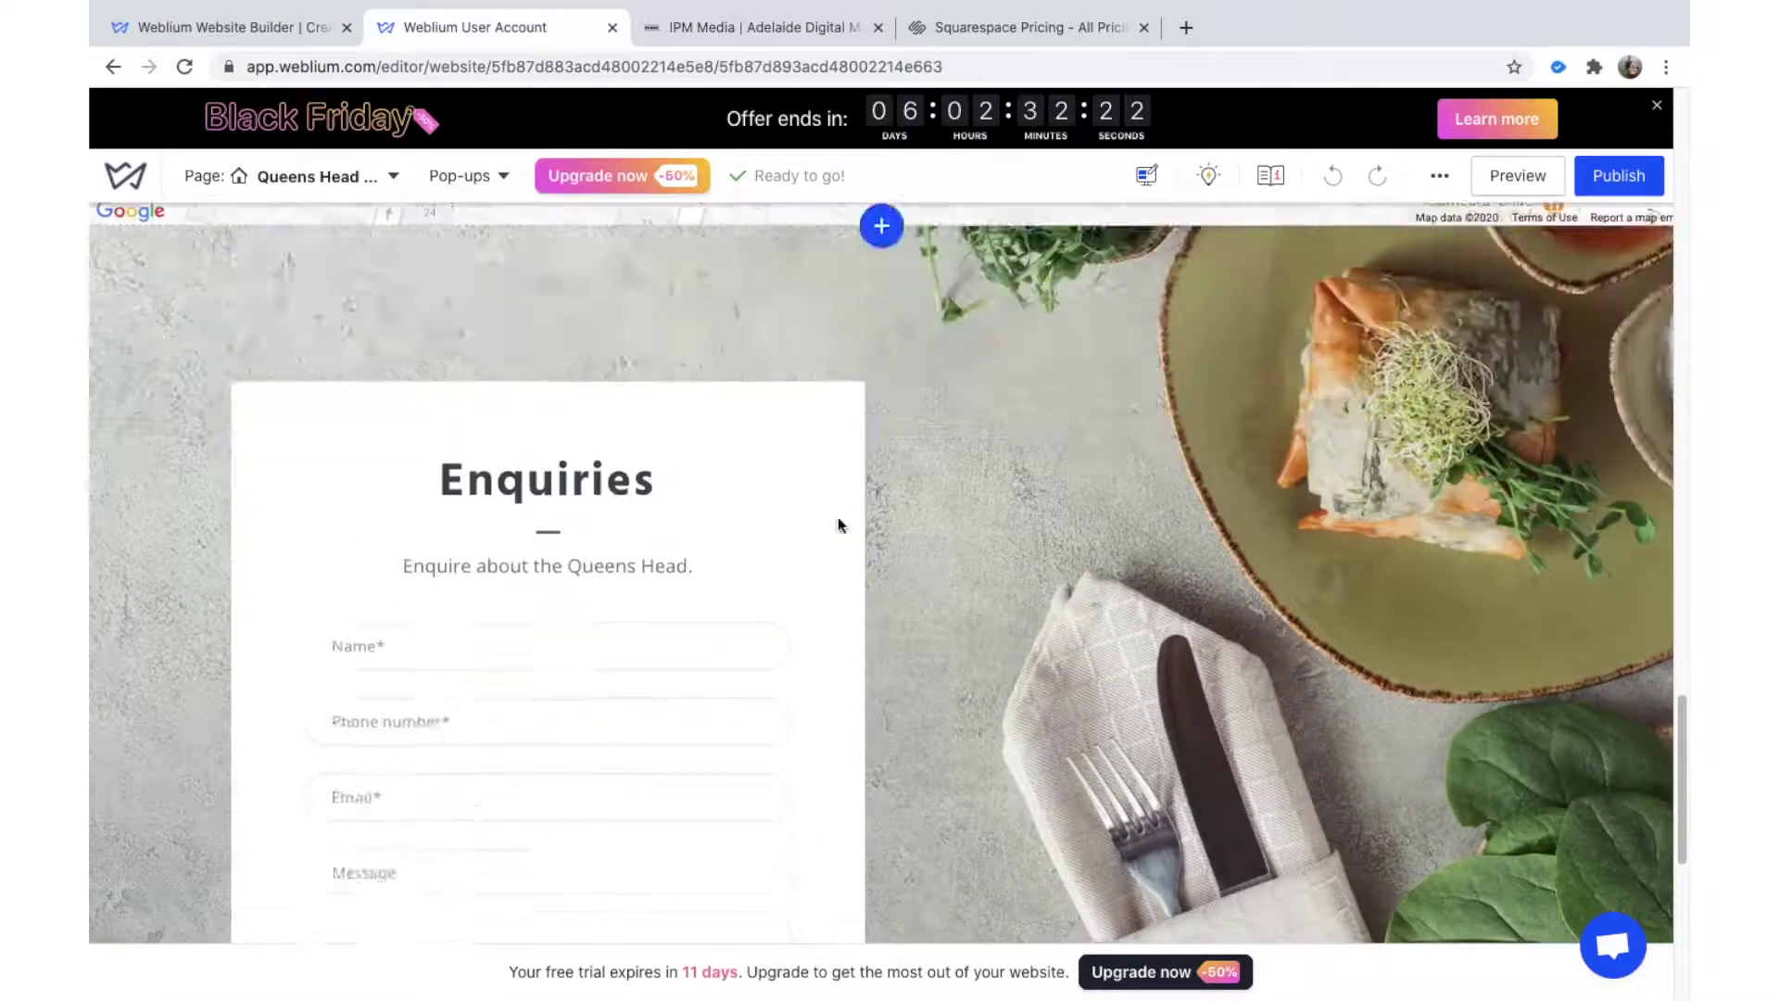
{"action": "scroll", "coordinate": [838, 501], "scroll_direction": "down", "scroll_amount": 6}
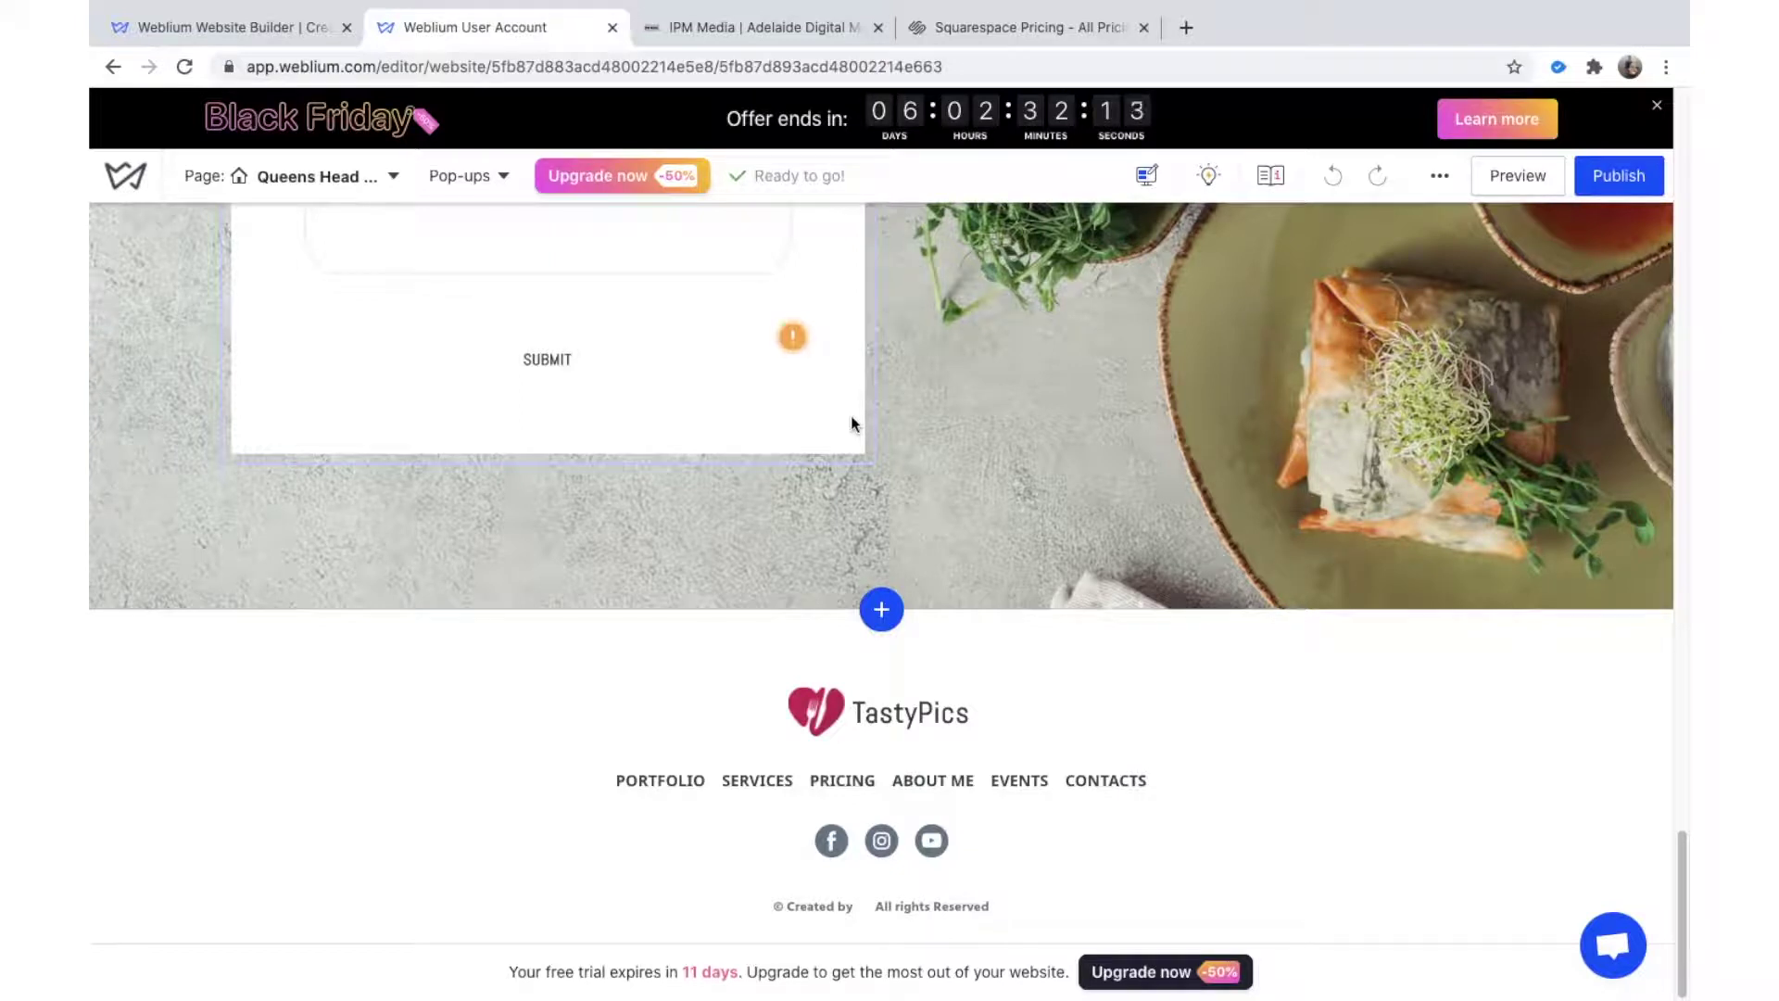
{"action": "scroll", "coordinate": [852, 399], "scroll_direction": "up", "scroll_amount": 3}
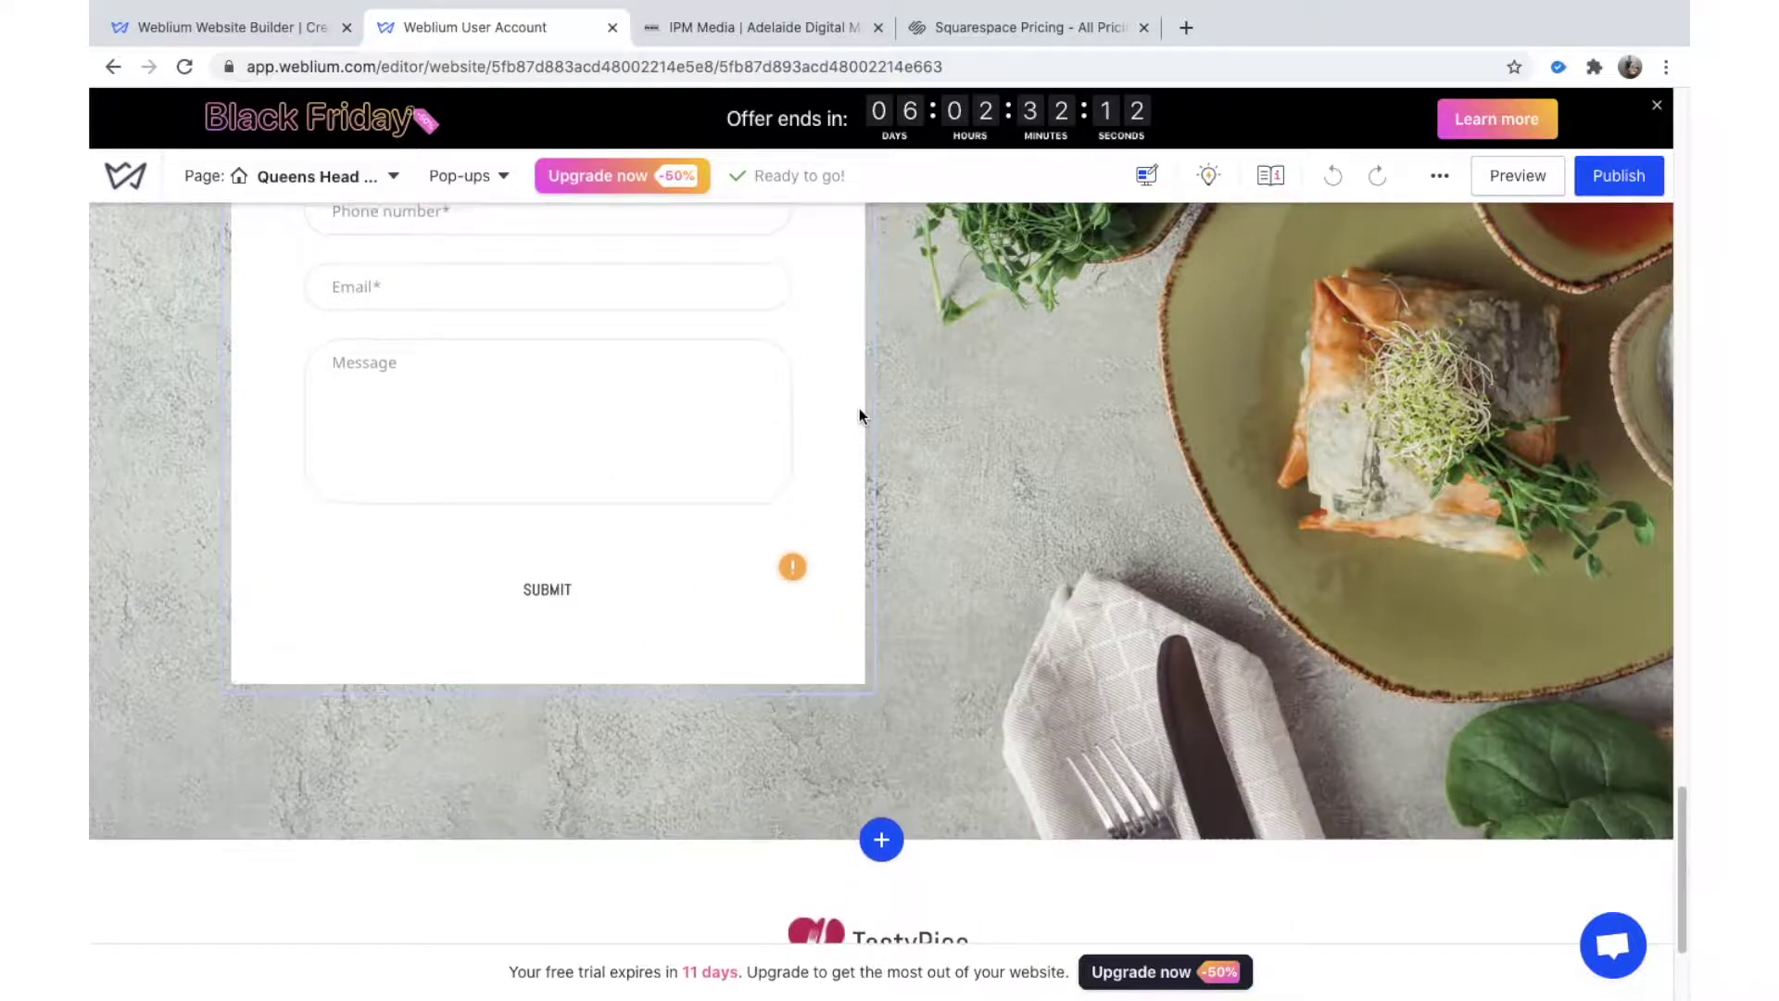
{"action": "scroll", "coordinate": [859, 415], "scroll_direction": "down", "scroll_amount": 15}
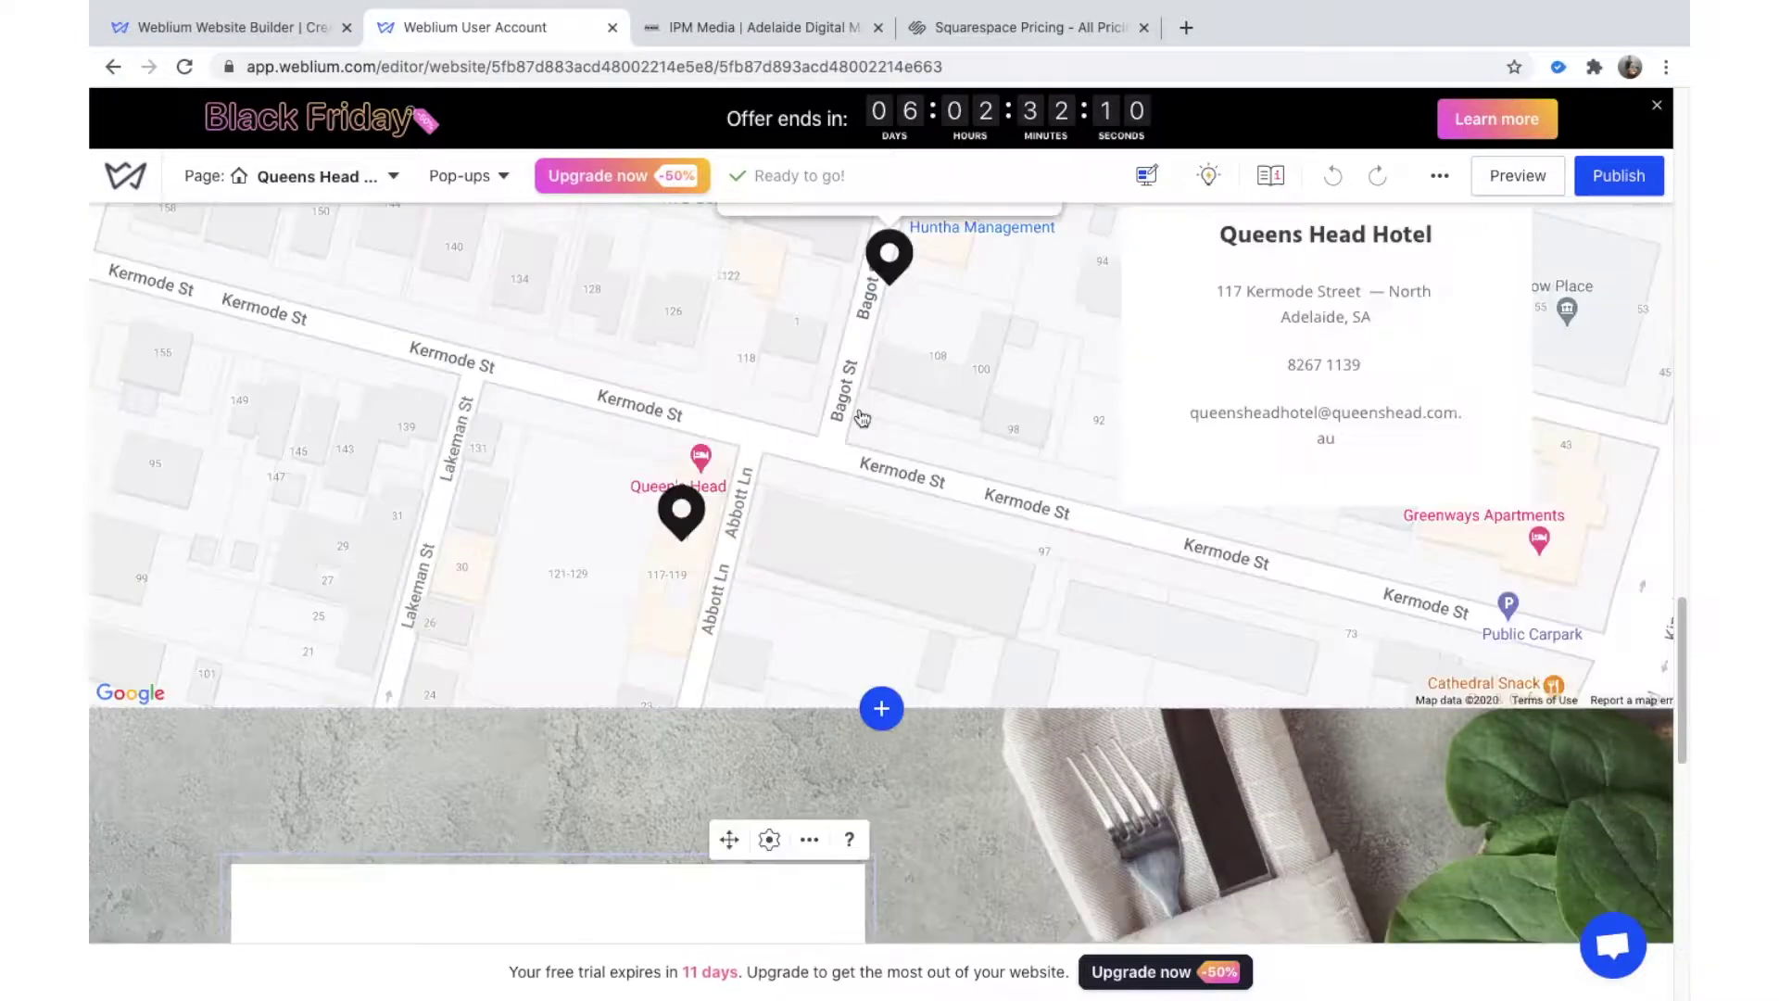
{"action": "scroll", "coordinate": [859, 416], "scroll_direction": "up", "scroll_amount": 1}
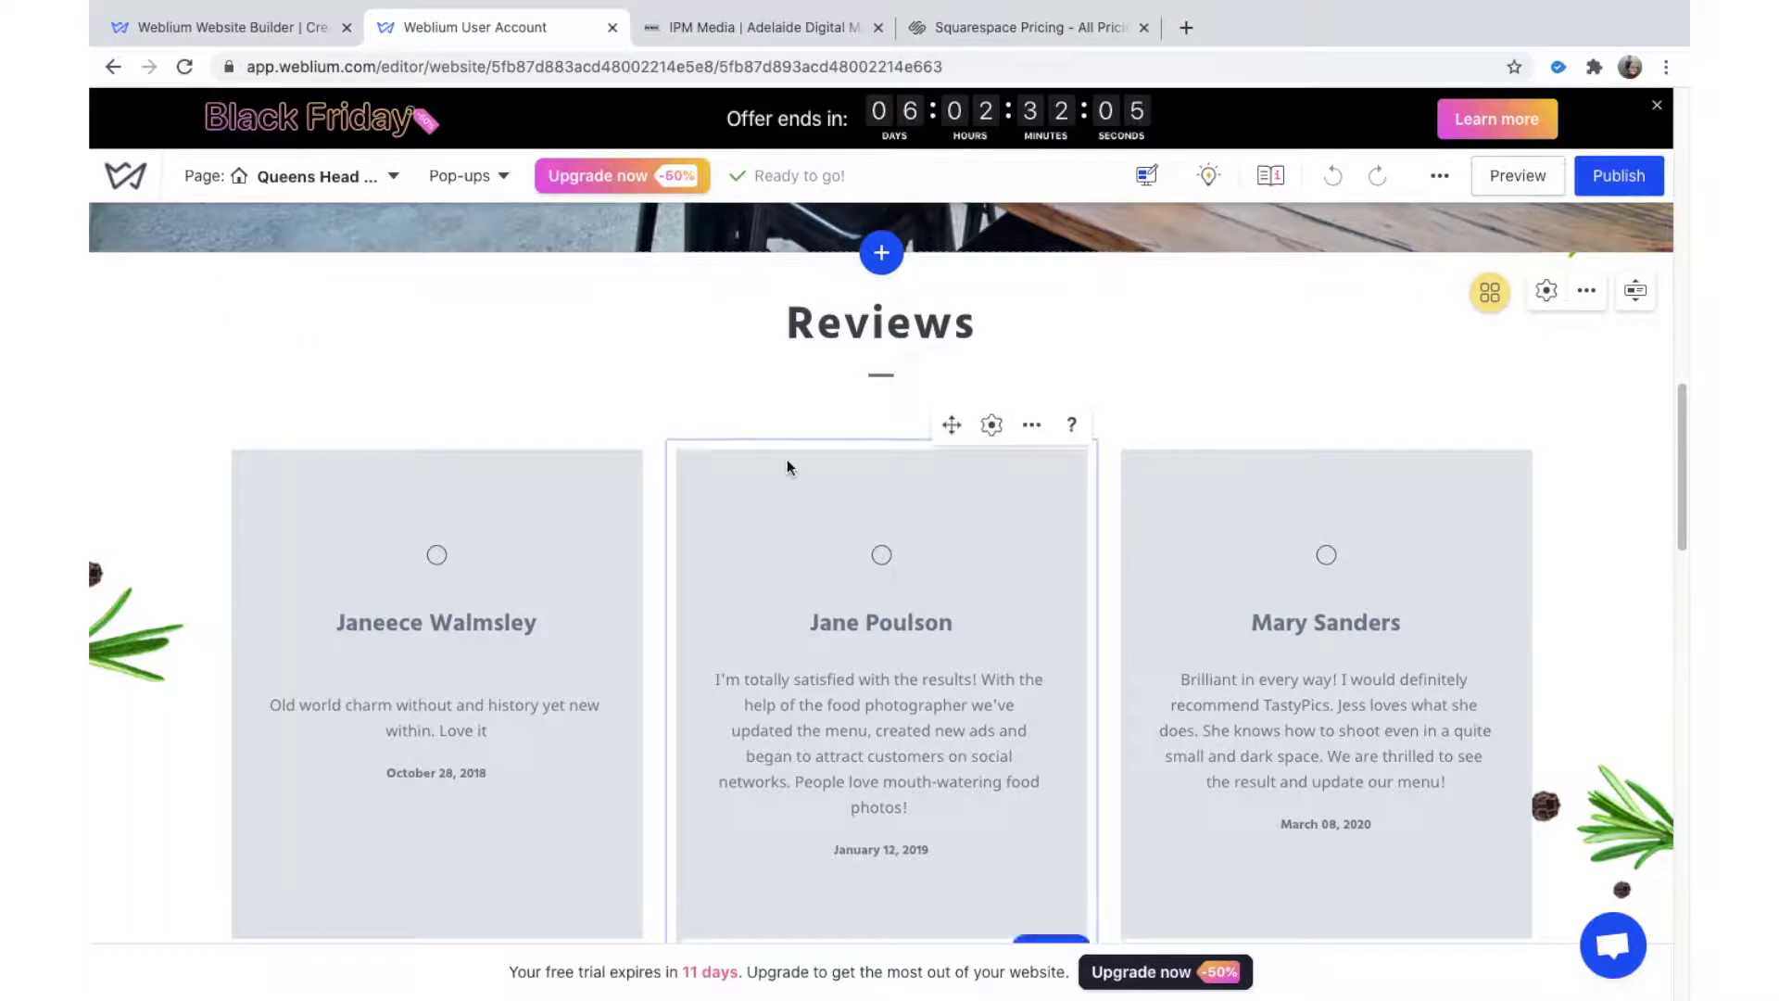
{"action": "scroll", "coordinate": [787, 459], "scroll_direction": "up", "scroll_amount": 5}
Step: Compare the IPM Media page in Squarespace once more, and return to the Queens Head hero banner in Weblium
{"action": "left_click", "coordinate": [795, 30]}
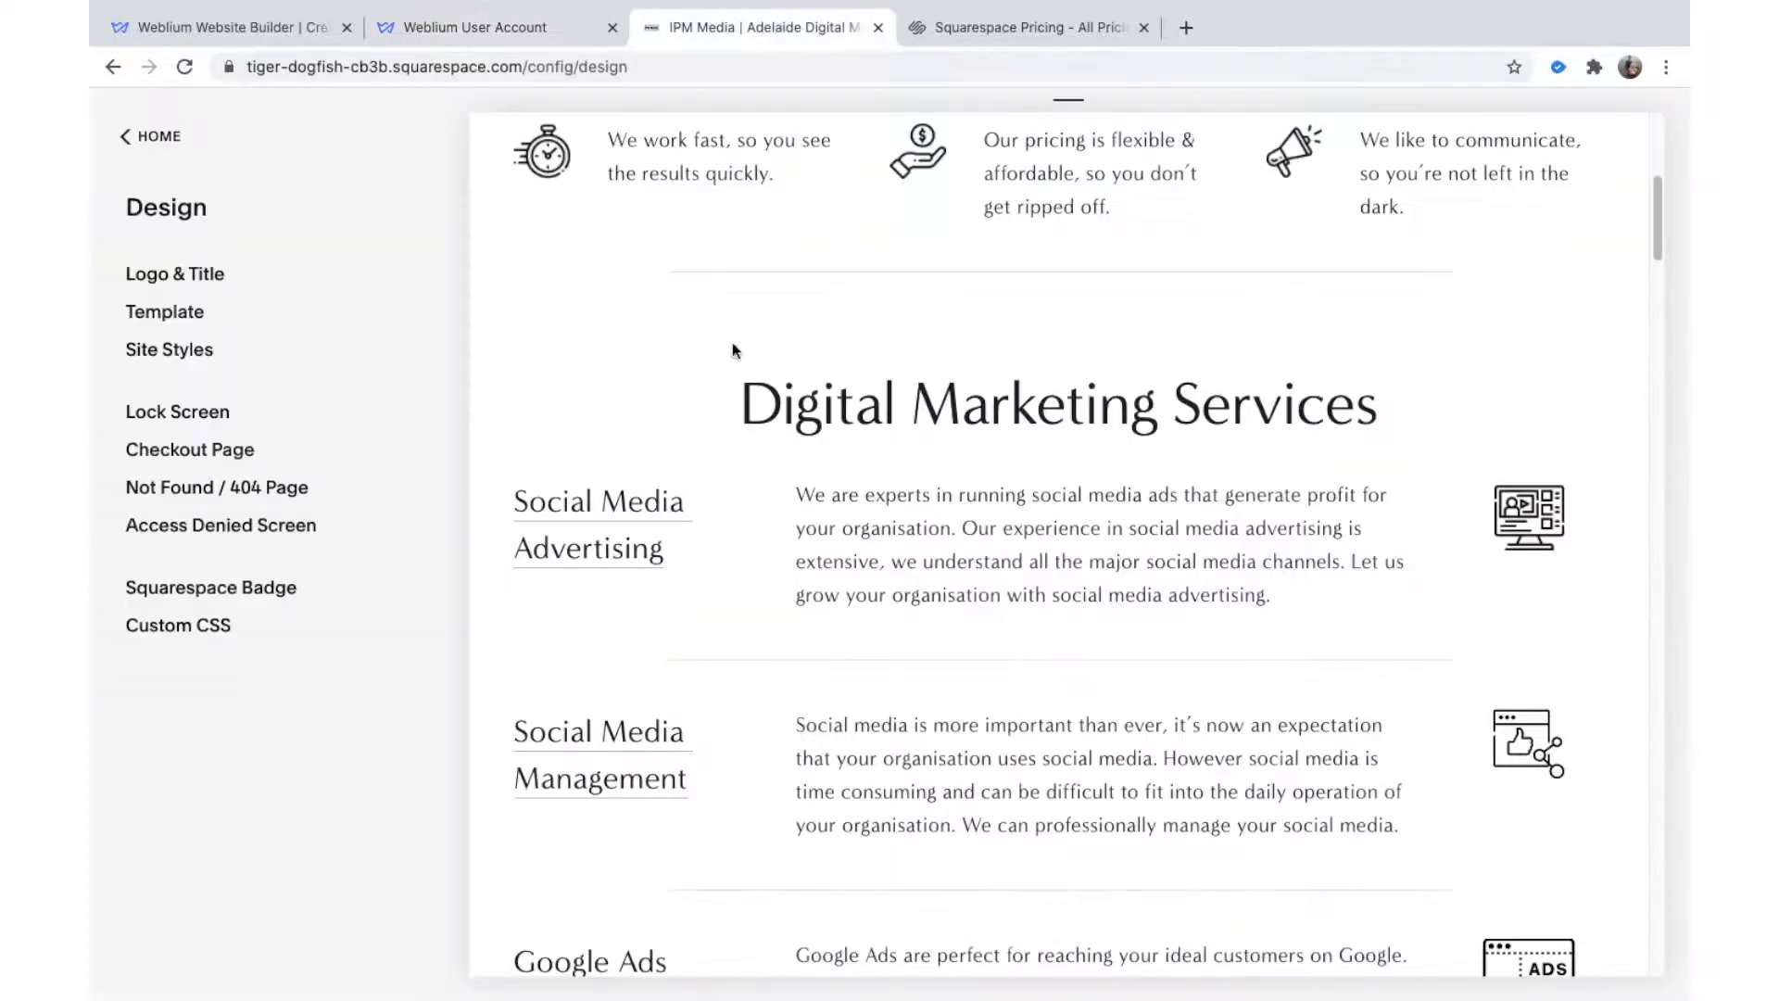
{"action": "scroll", "coordinate": [727, 401], "scroll_direction": "down", "scroll_amount": 5}
{"action": "left_click", "coordinate": [514, 29]}
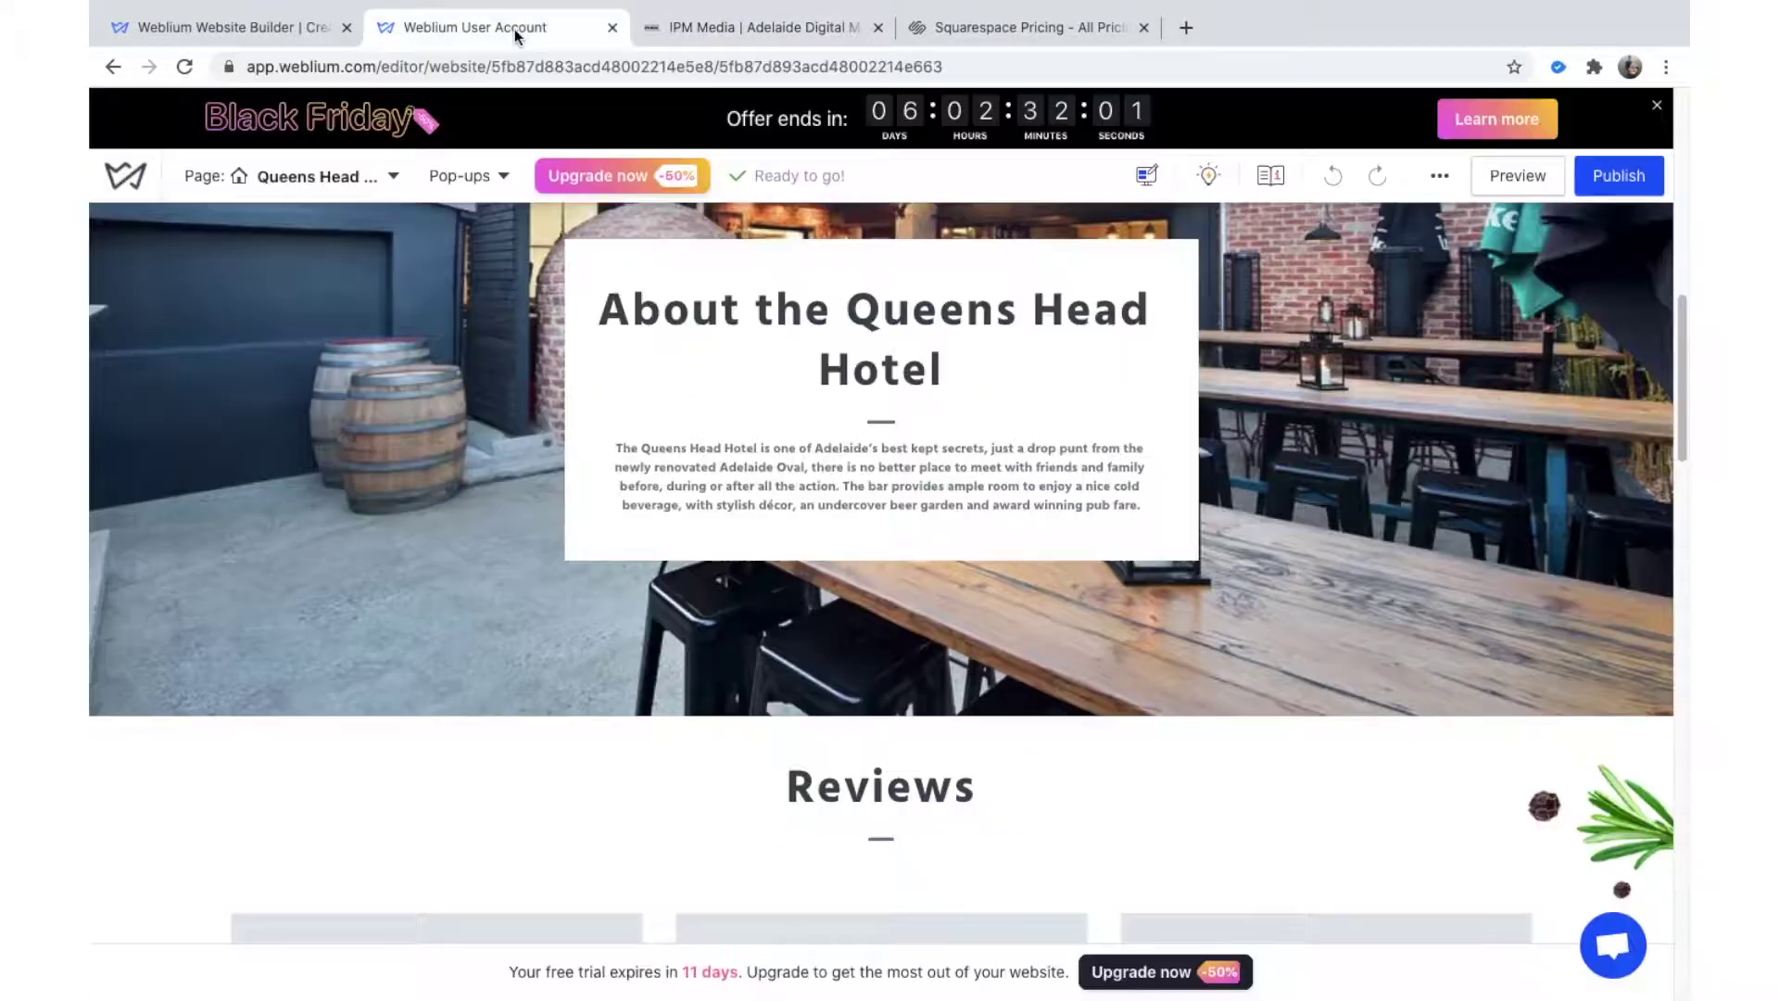
{"action": "scroll", "coordinate": [481, 561], "scroll_direction": "up", "scroll_amount": 8}
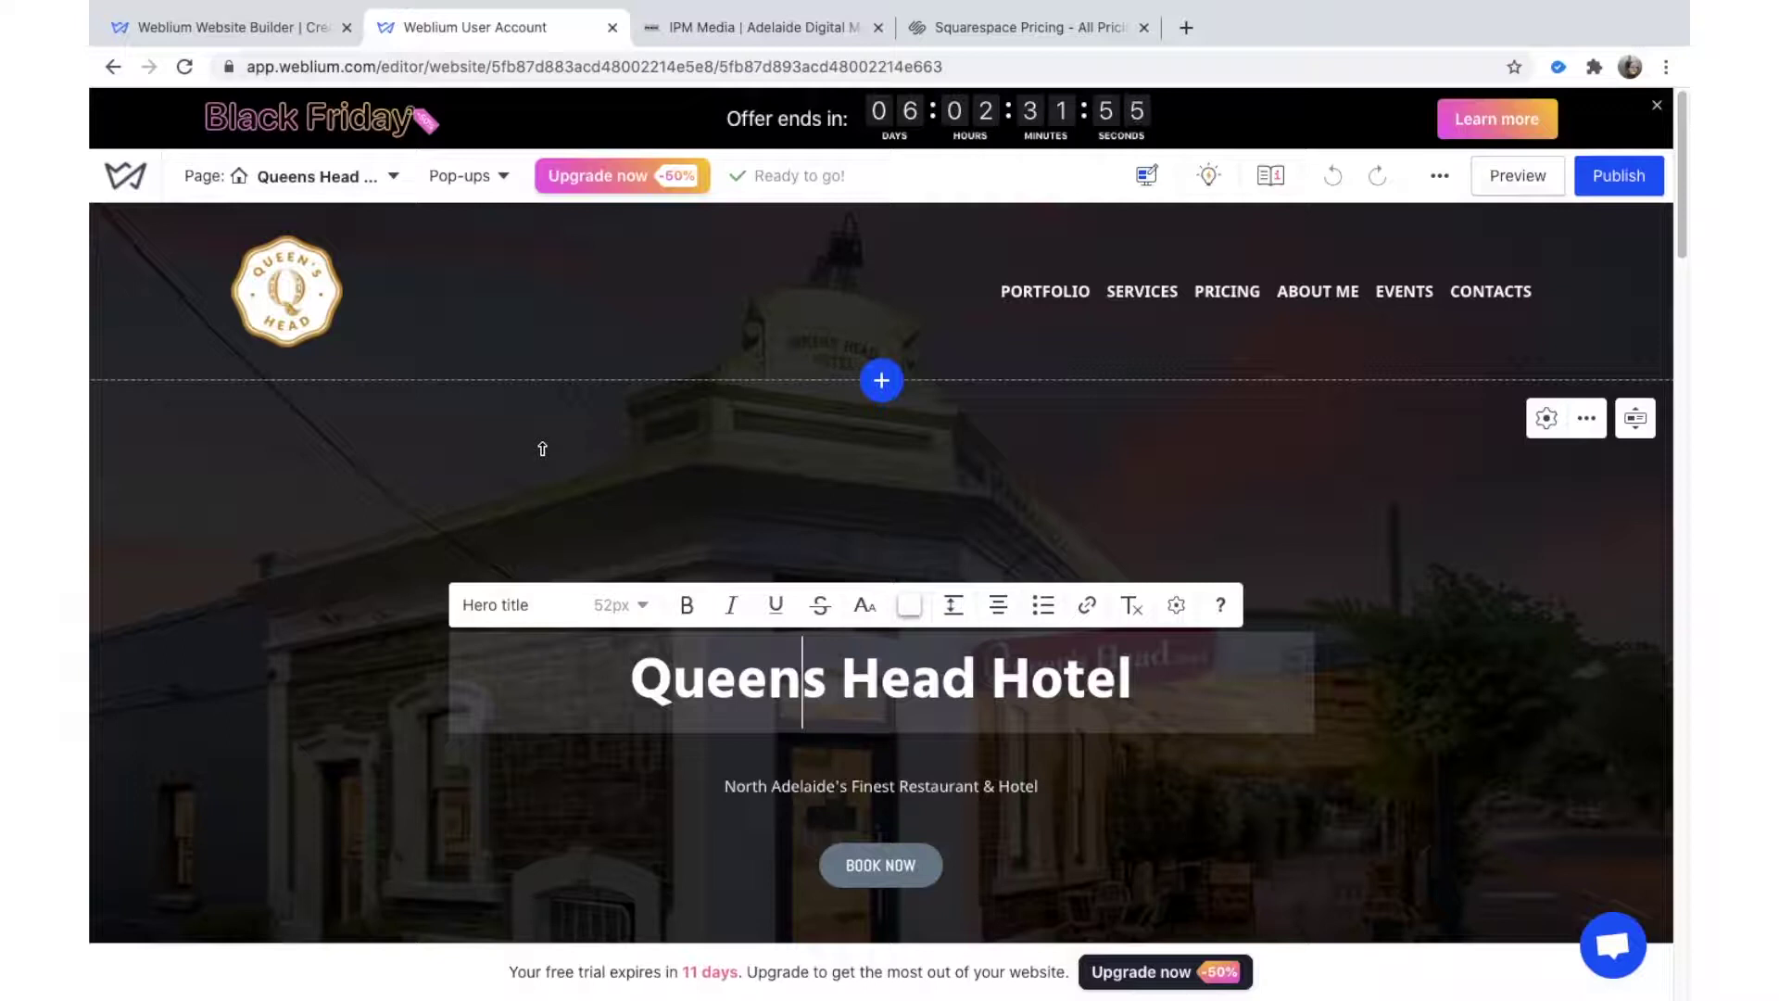
Step: Switch to the Squarespace editor, leave the Design settings and look through the Commerce options
{"action": "left_click", "coordinate": [709, 42]}
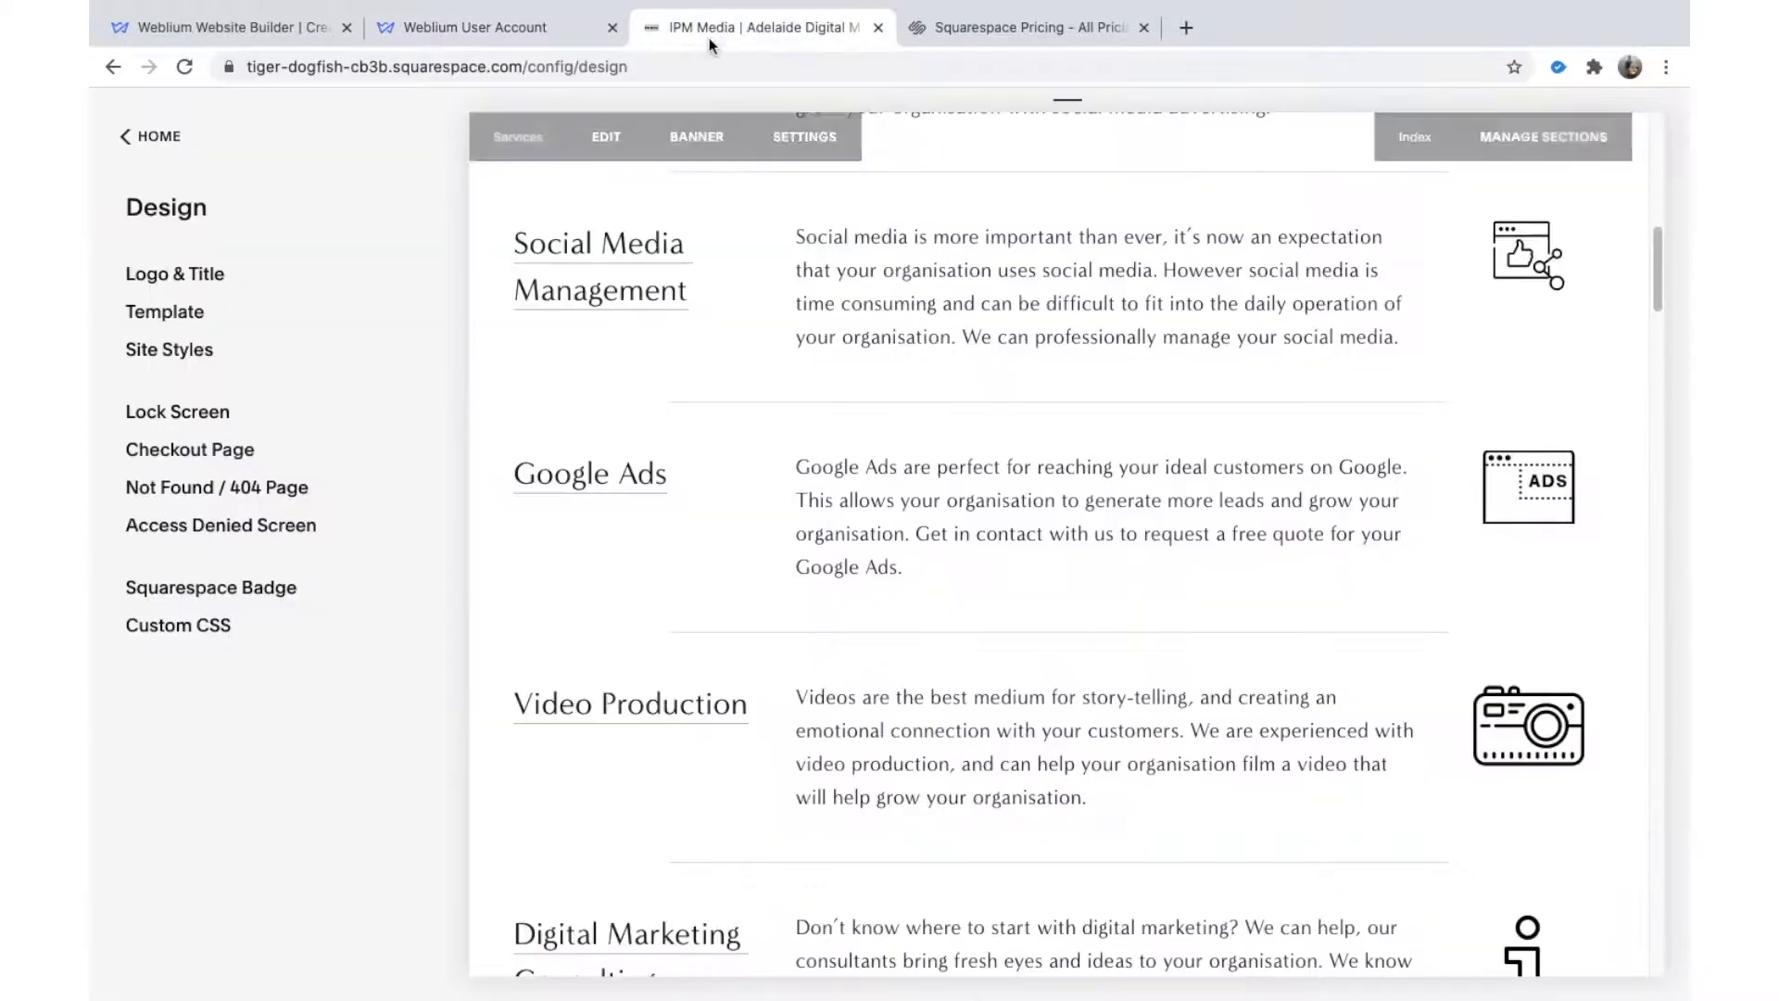
{"action": "left_click", "coordinate": [157, 139]}
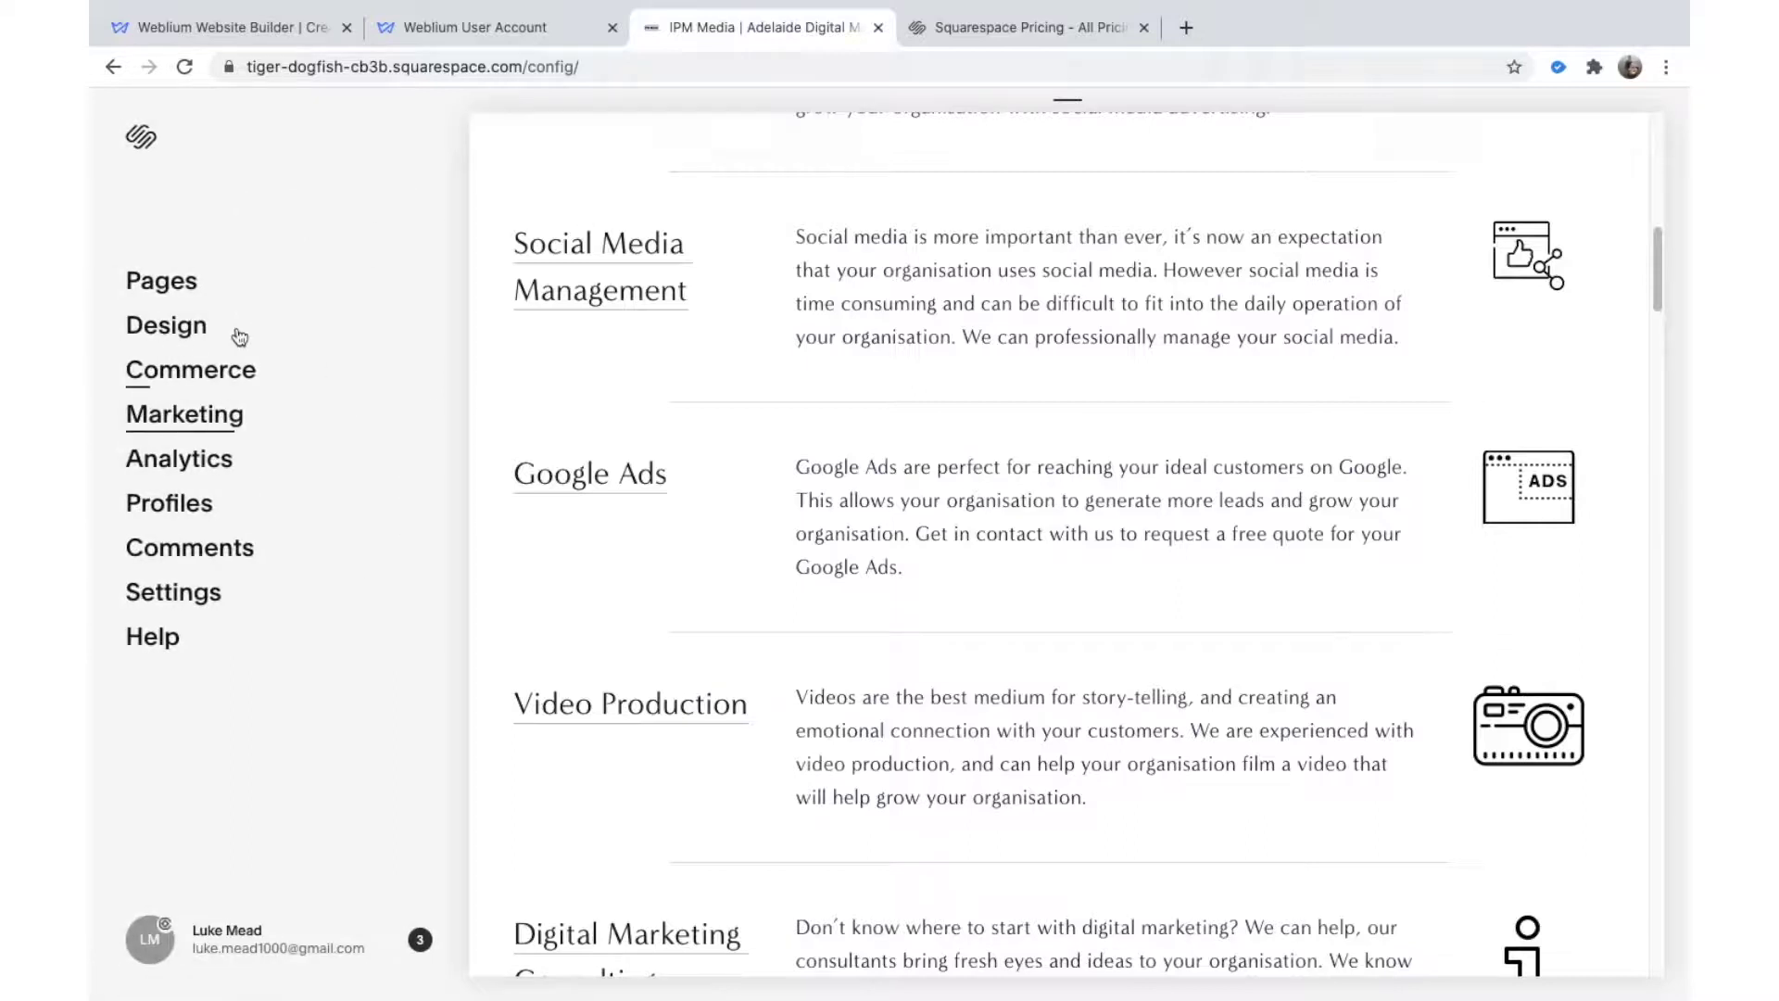
{"action": "left_click", "coordinate": [240, 371]}
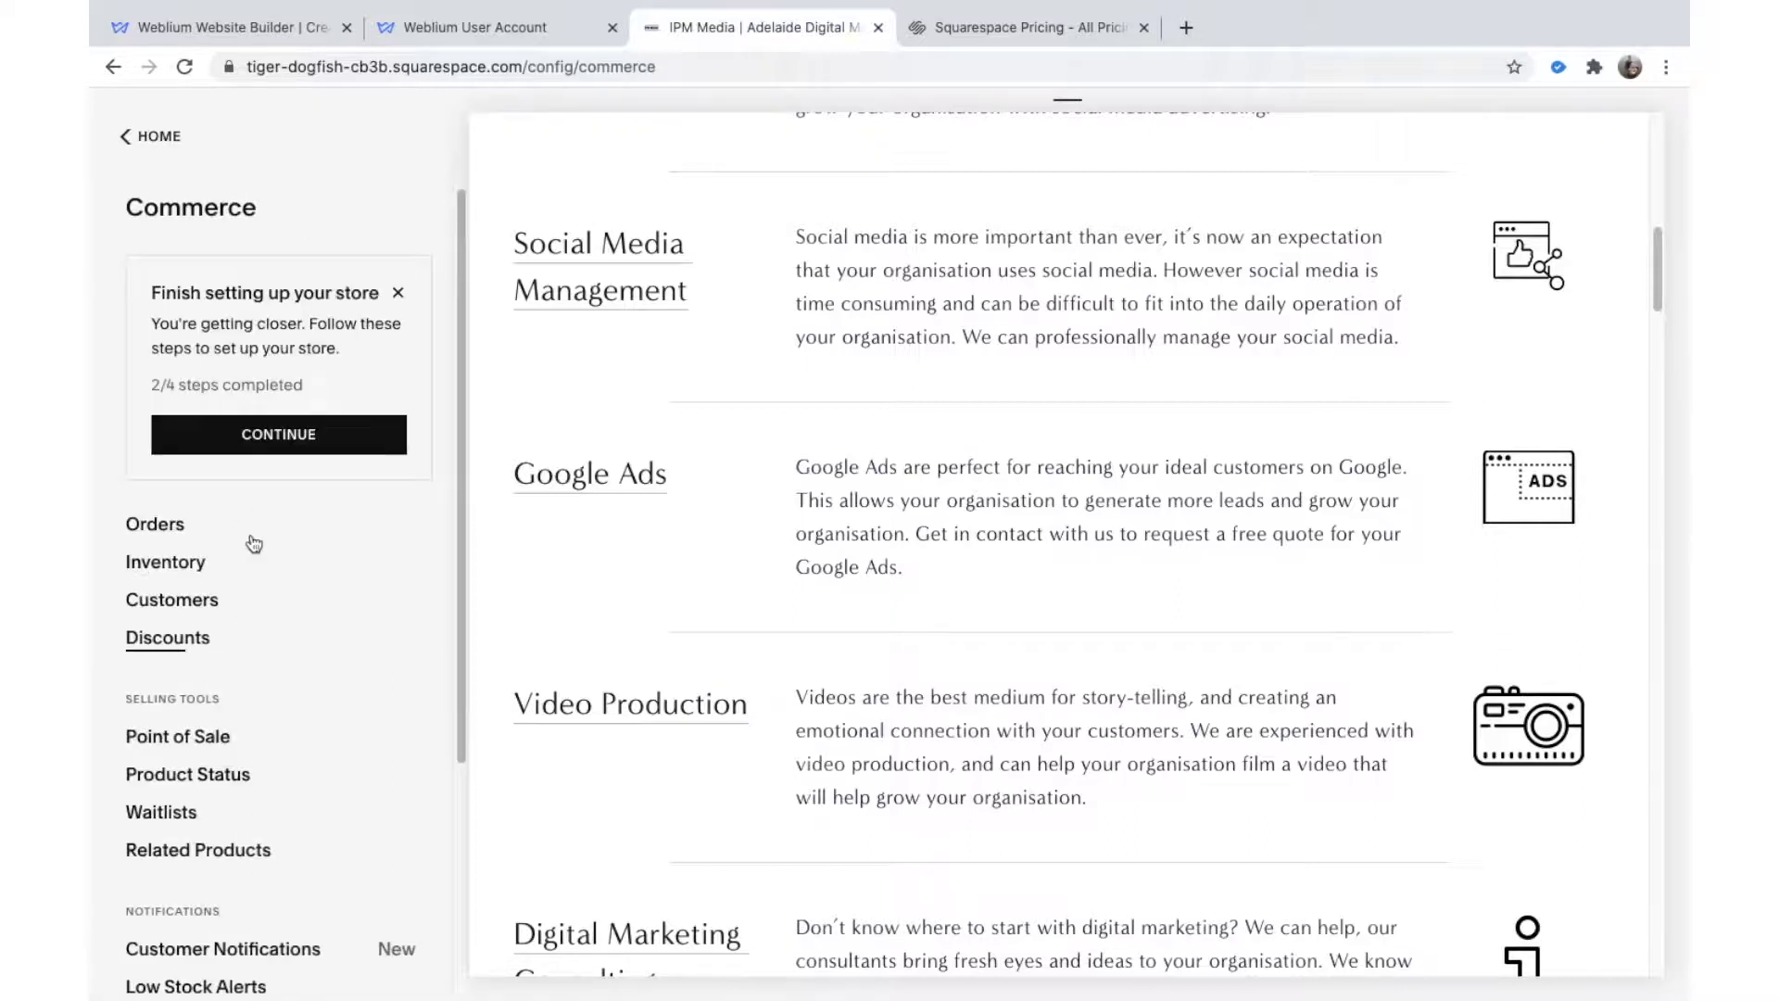
{"action": "scroll", "coordinate": [258, 508], "scroll_direction": "down", "scroll_amount": 3}
{"action": "scroll", "coordinate": [287, 404], "scroll_direction": "up", "scroll_amount": 3}
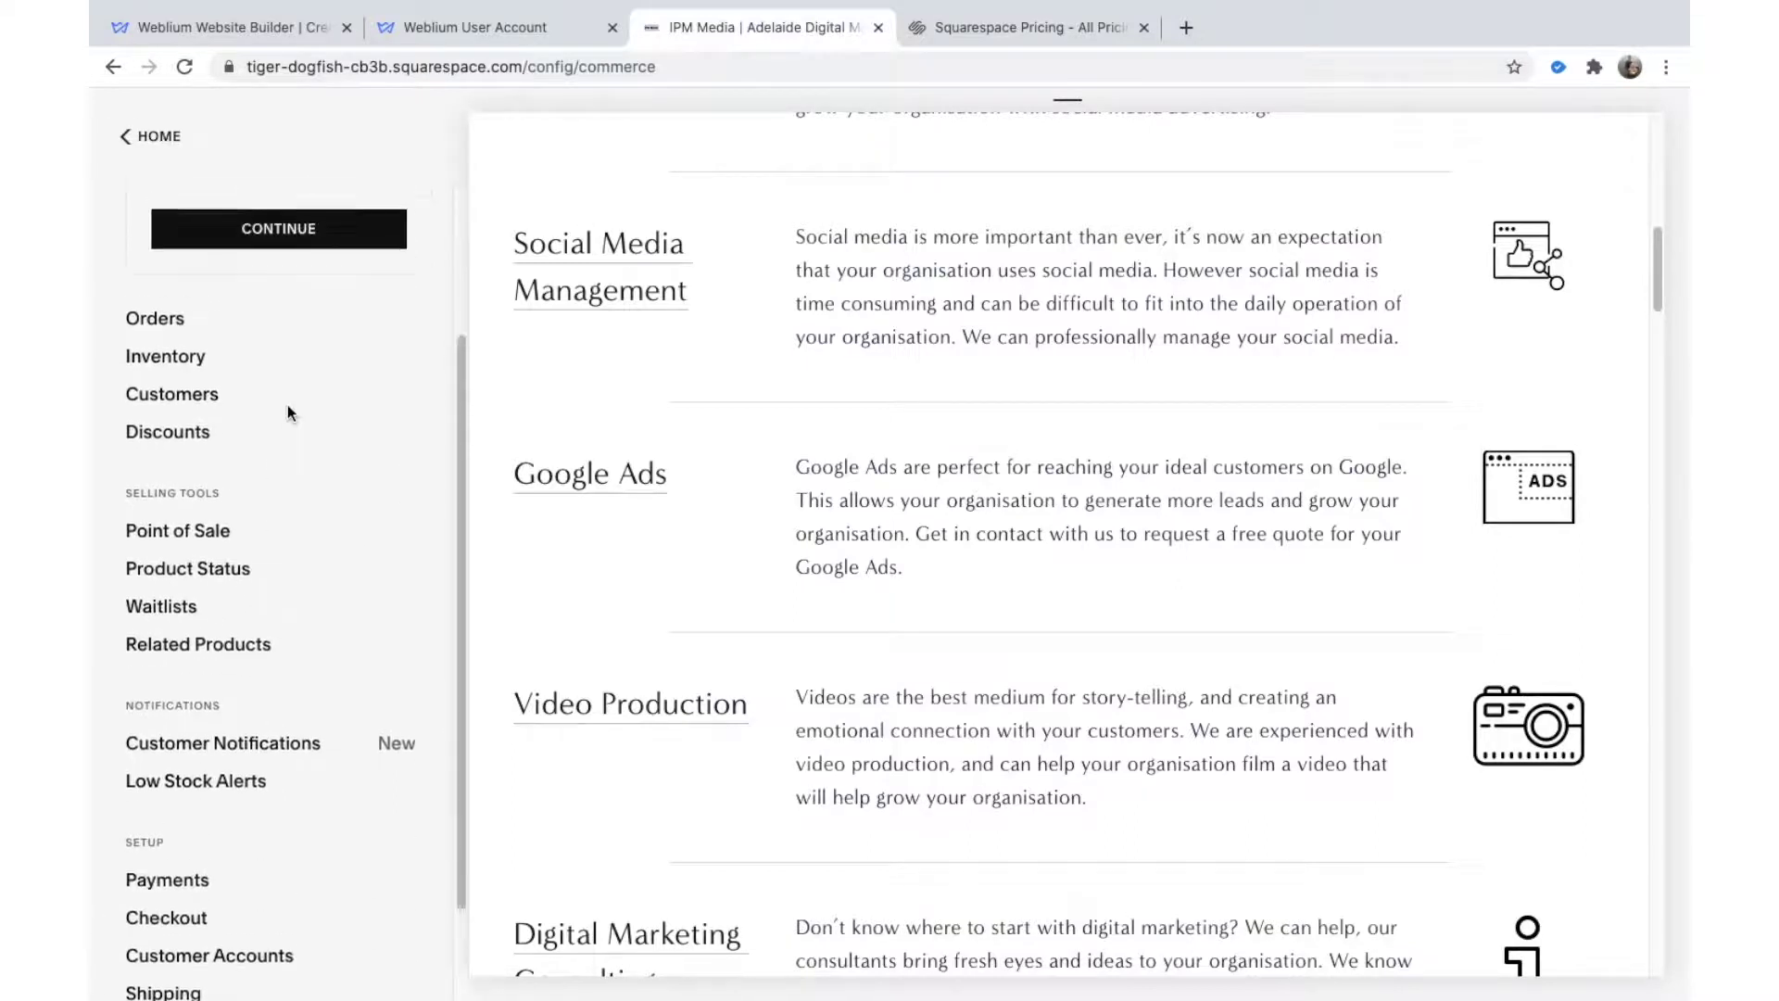
Step: Switch to the Weblium editor and examine the Queens Head page from the hero banner to the footer, ending at the About section
{"action": "left_click", "coordinate": [484, 23]}
{"action": "scroll", "coordinate": [476, 568], "scroll_direction": "down", "scroll_amount": 2}
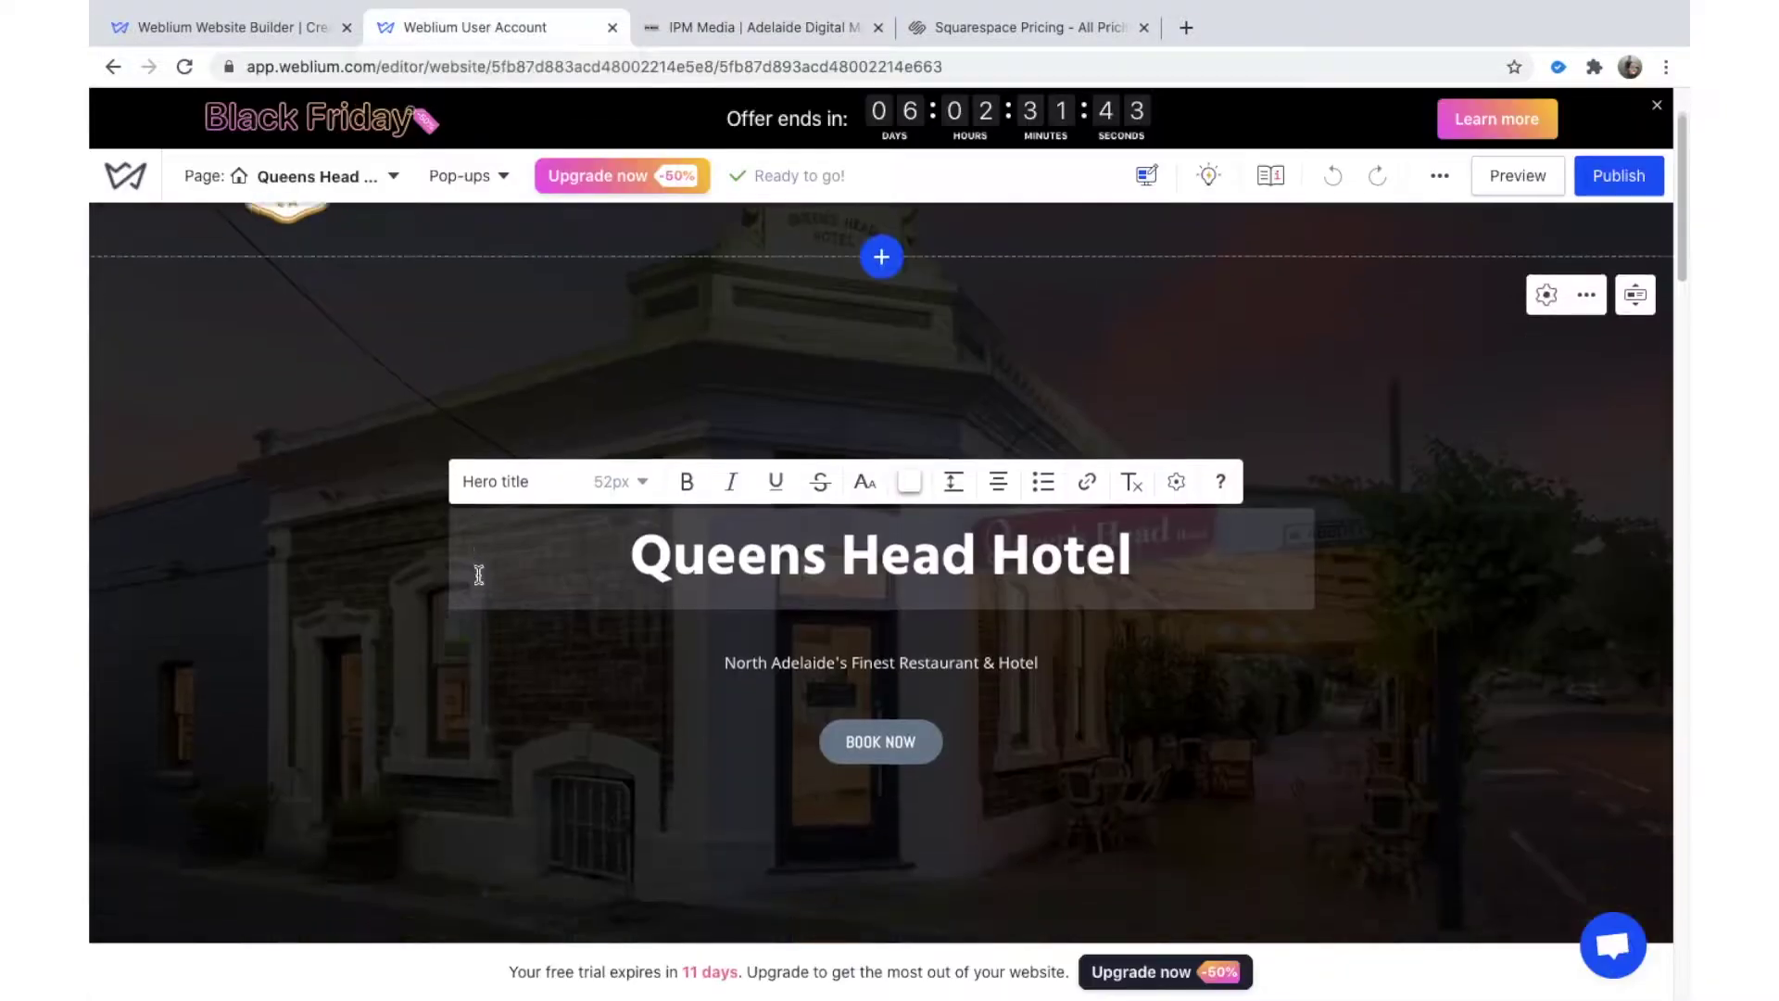
{"action": "scroll", "coordinate": [636, 572], "scroll_direction": "down", "scroll_amount": 1}
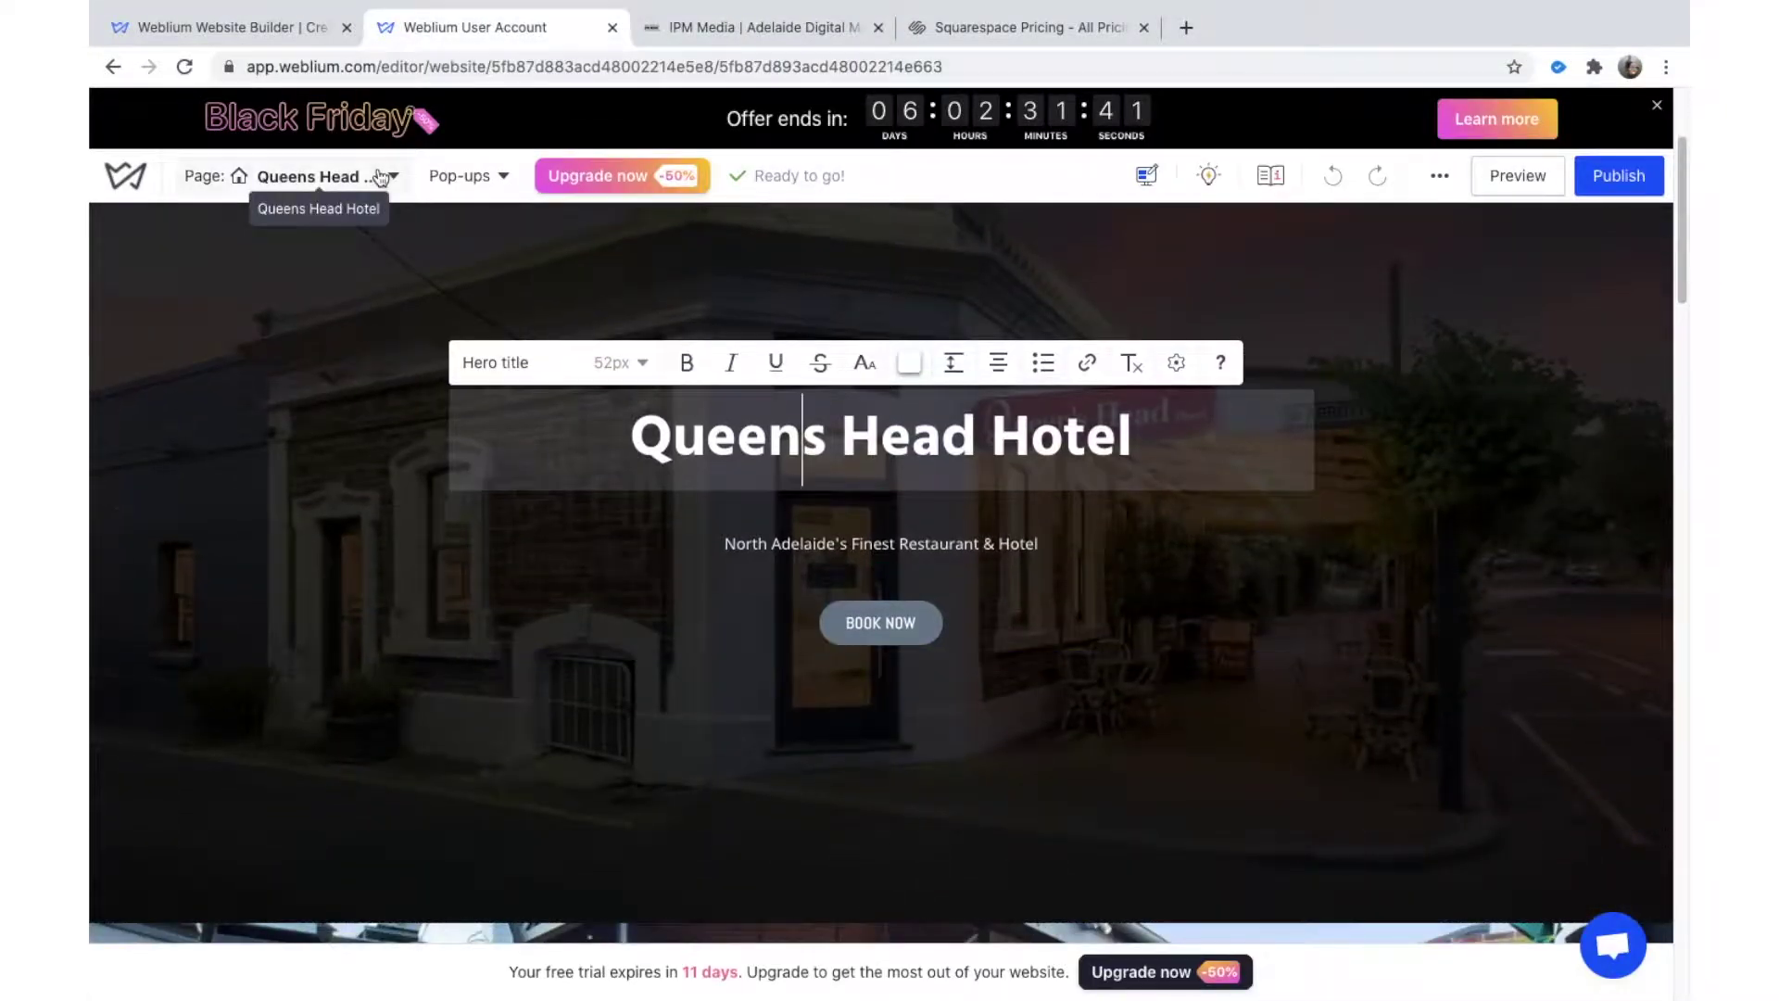
{"action": "scroll", "coordinate": [397, 536], "scroll_direction": "down", "scroll_amount": 15}
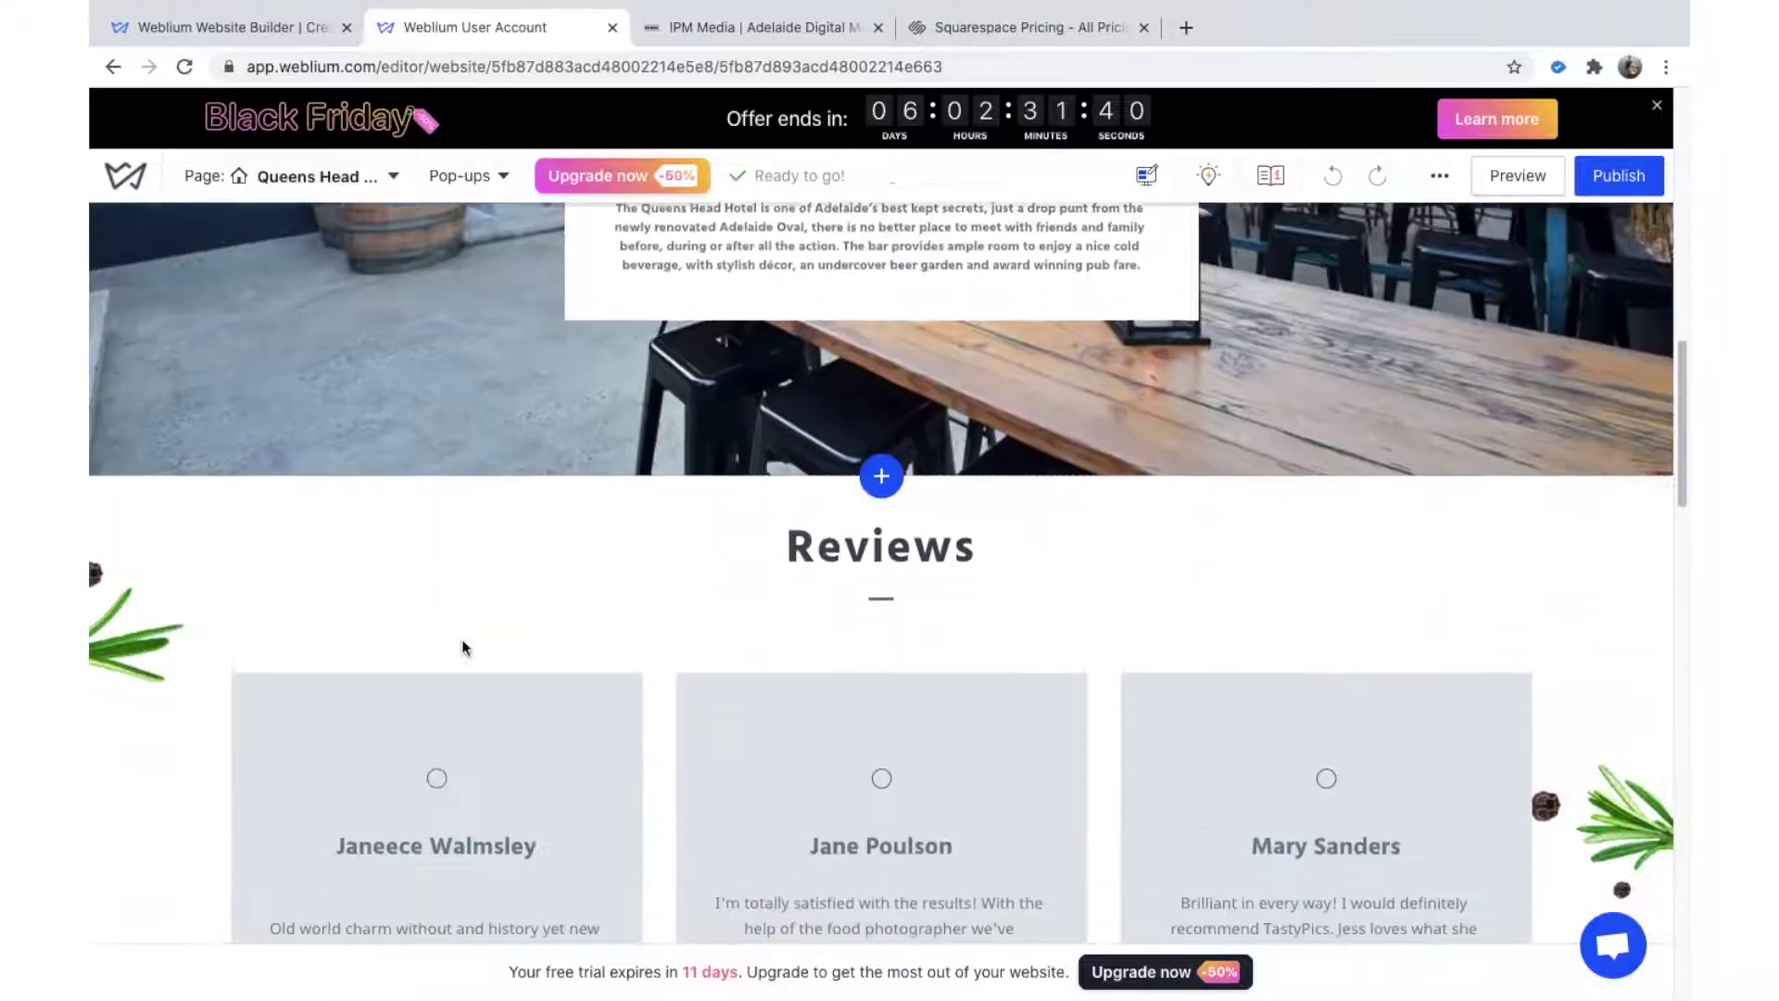
{"action": "scroll", "coordinate": [461, 643], "scroll_direction": "down", "scroll_amount": 10}
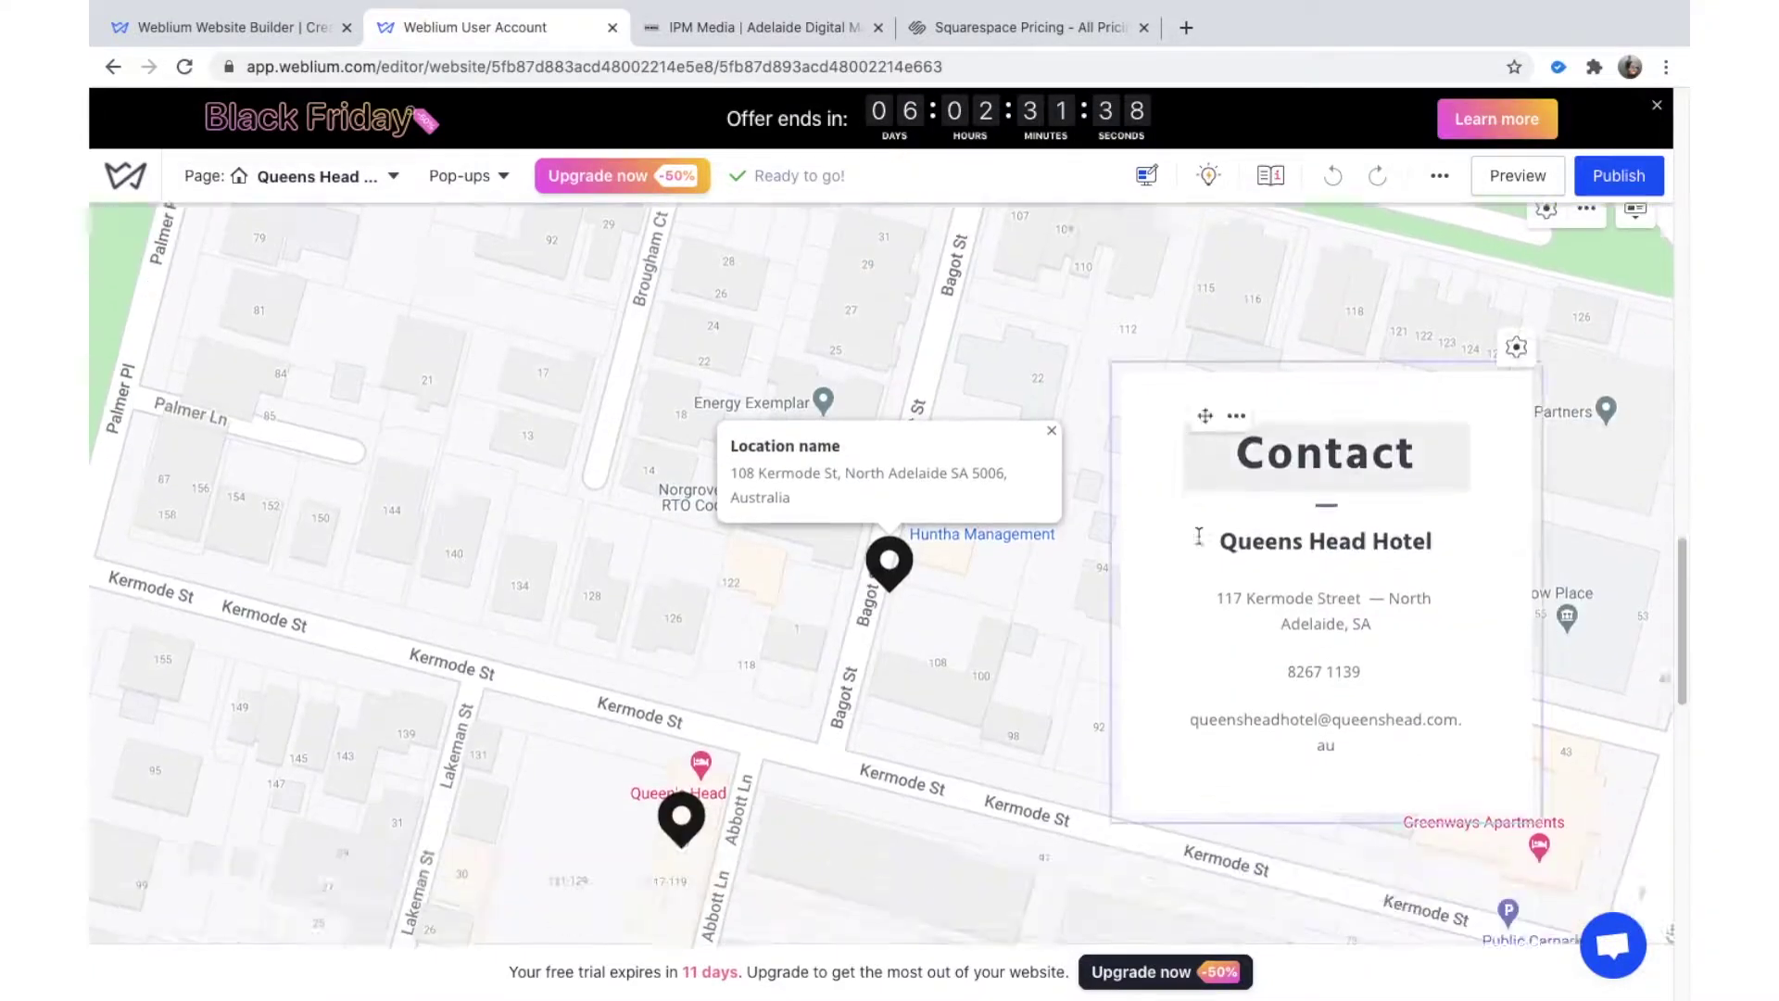
{"action": "scroll", "coordinate": [1157, 672], "scroll_direction": "down", "scroll_amount": 5}
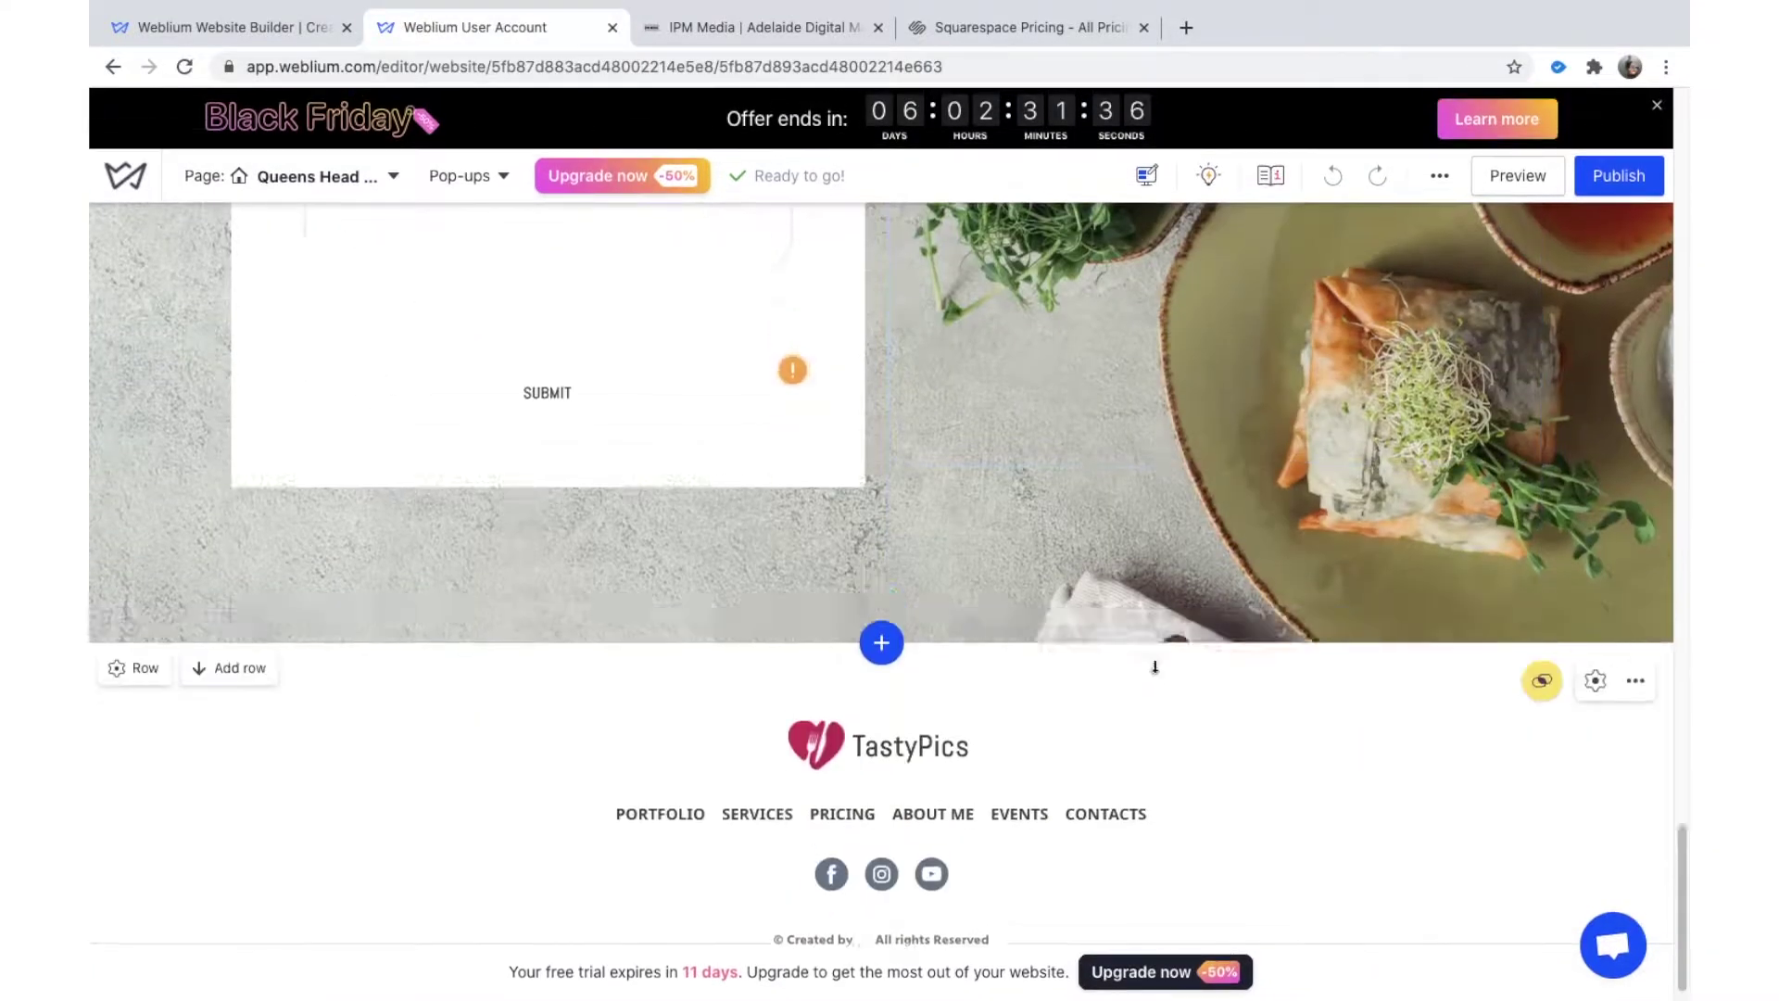
{"action": "scroll", "coordinate": [1156, 672], "scroll_direction": "up", "scroll_amount": 13}
{"action": "scroll", "coordinate": [1157, 672], "scroll_direction": "up", "scroll_amount": 8}
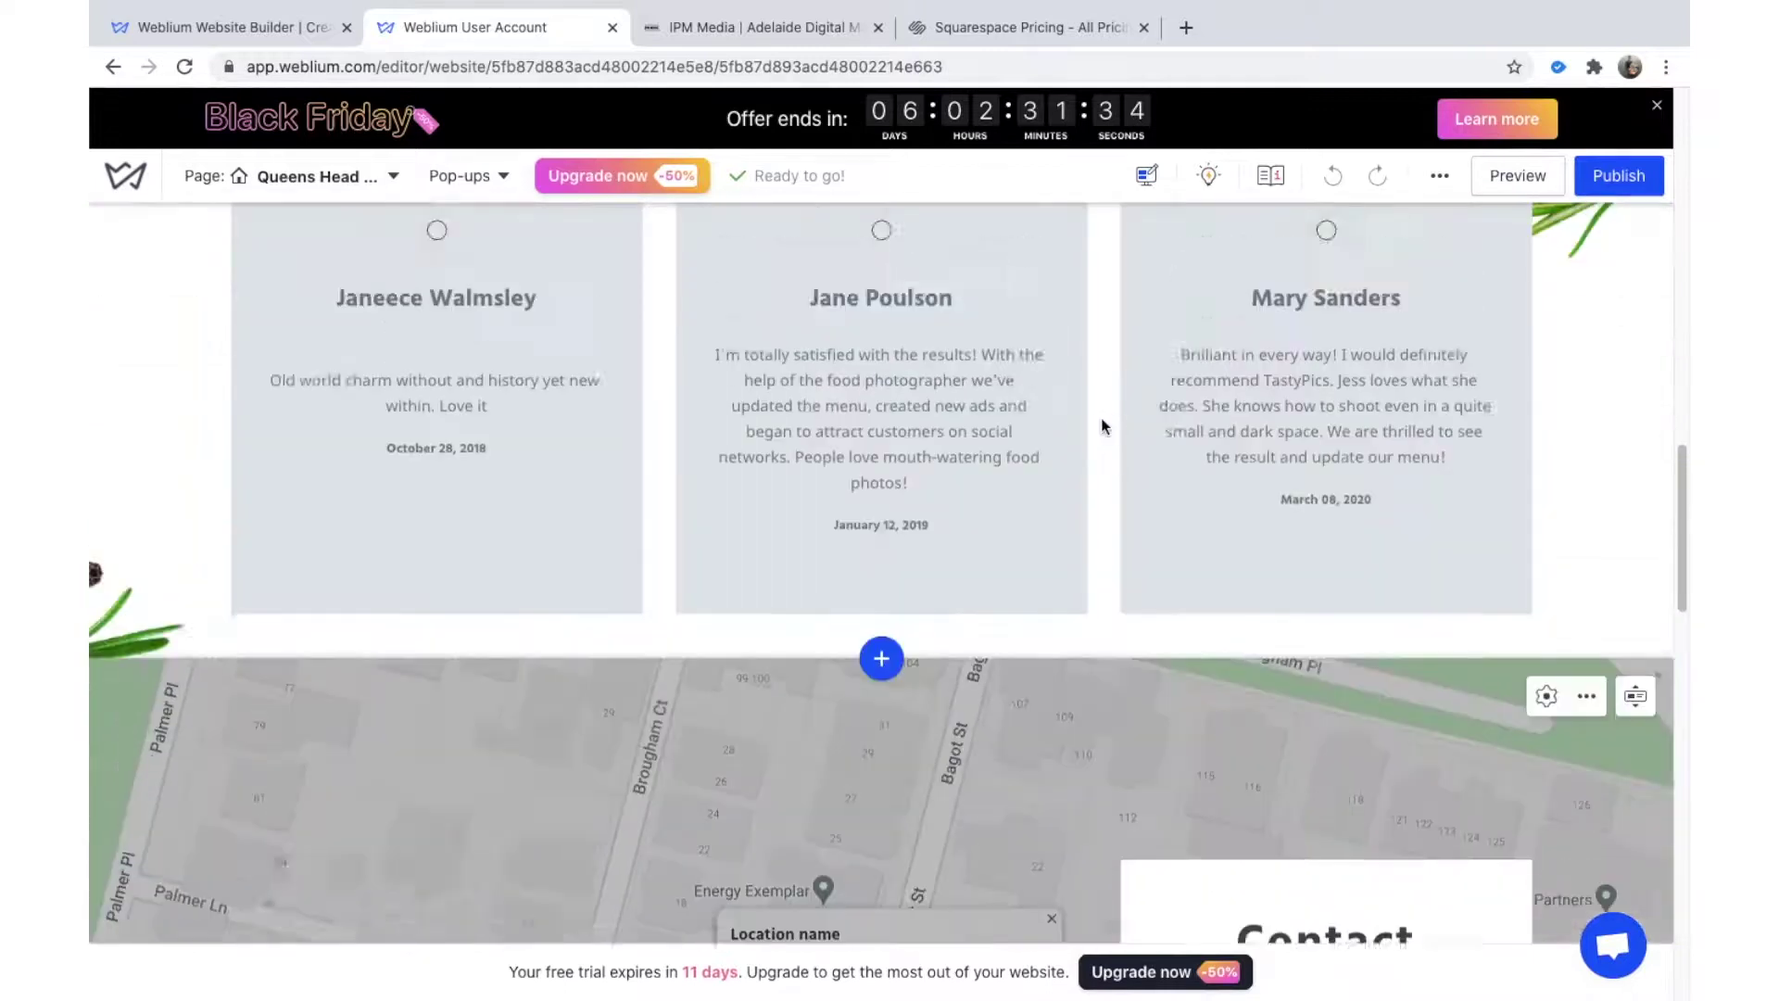
{"action": "scroll", "coordinate": [1103, 427], "scroll_direction": "up", "scroll_amount": 8}
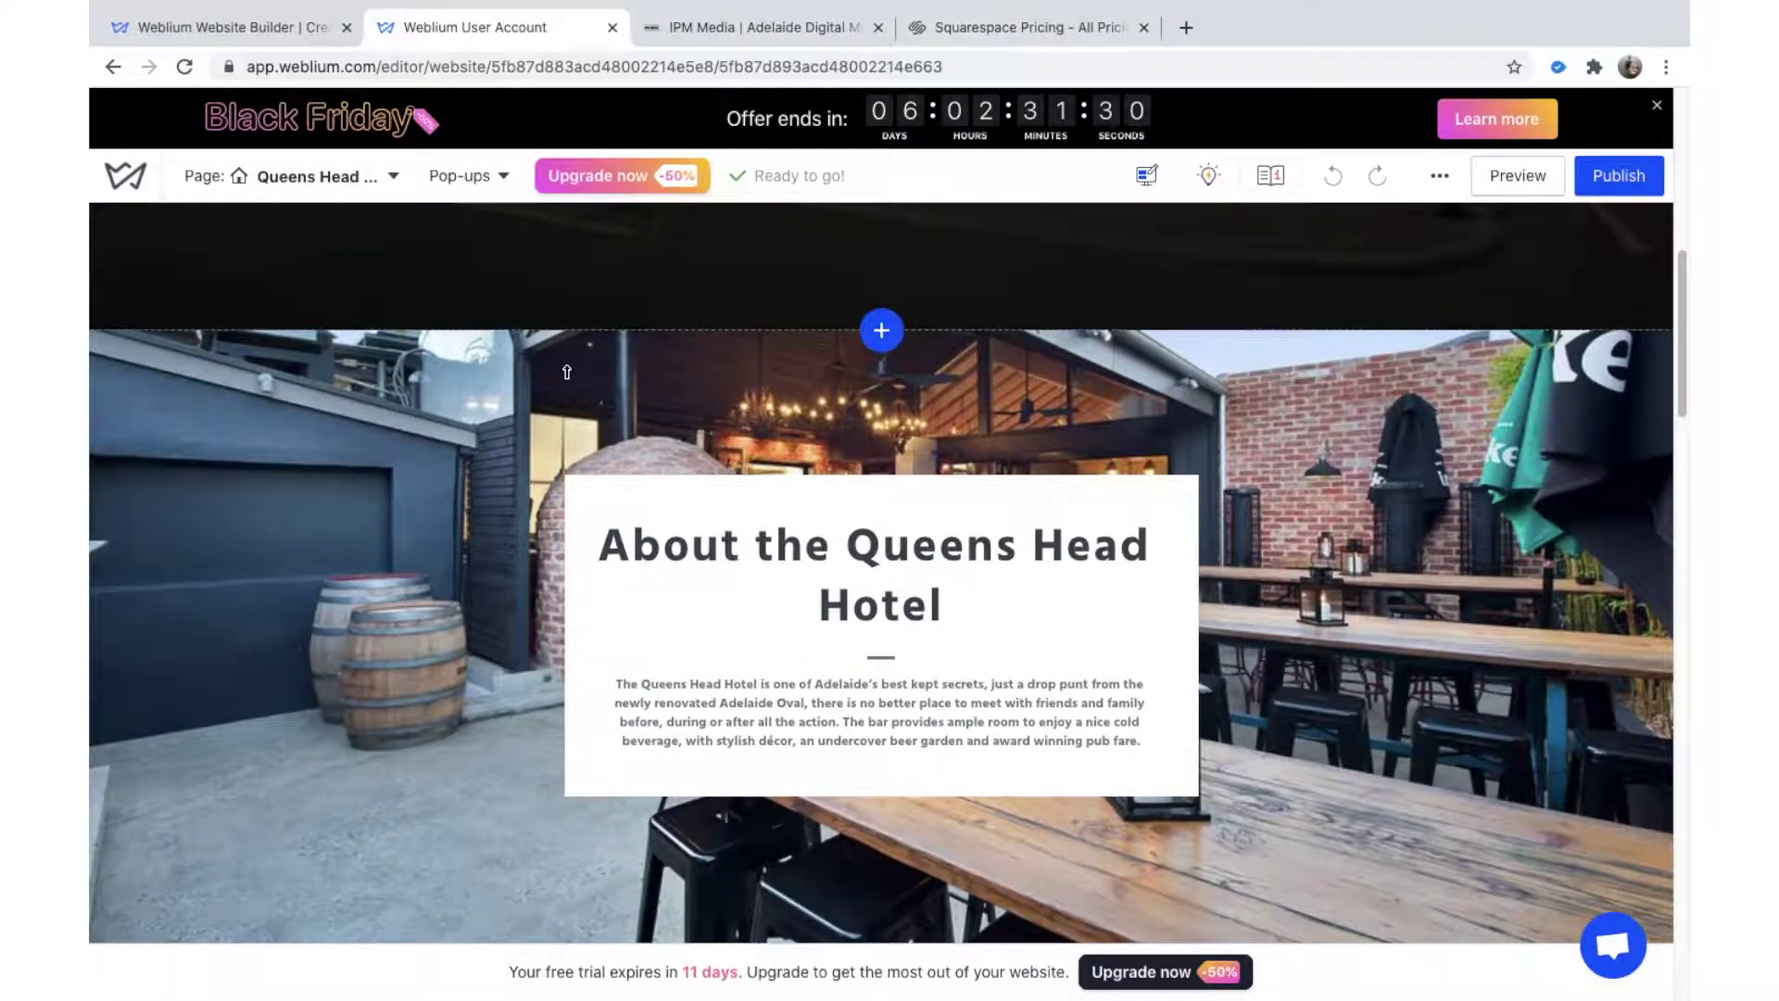
Step: View the Why Choose Us section of the IPM Media page in Squarespace, and compare it with Weblium's About and Reviews sections
{"action": "left_click", "coordinate": [744, 25]}
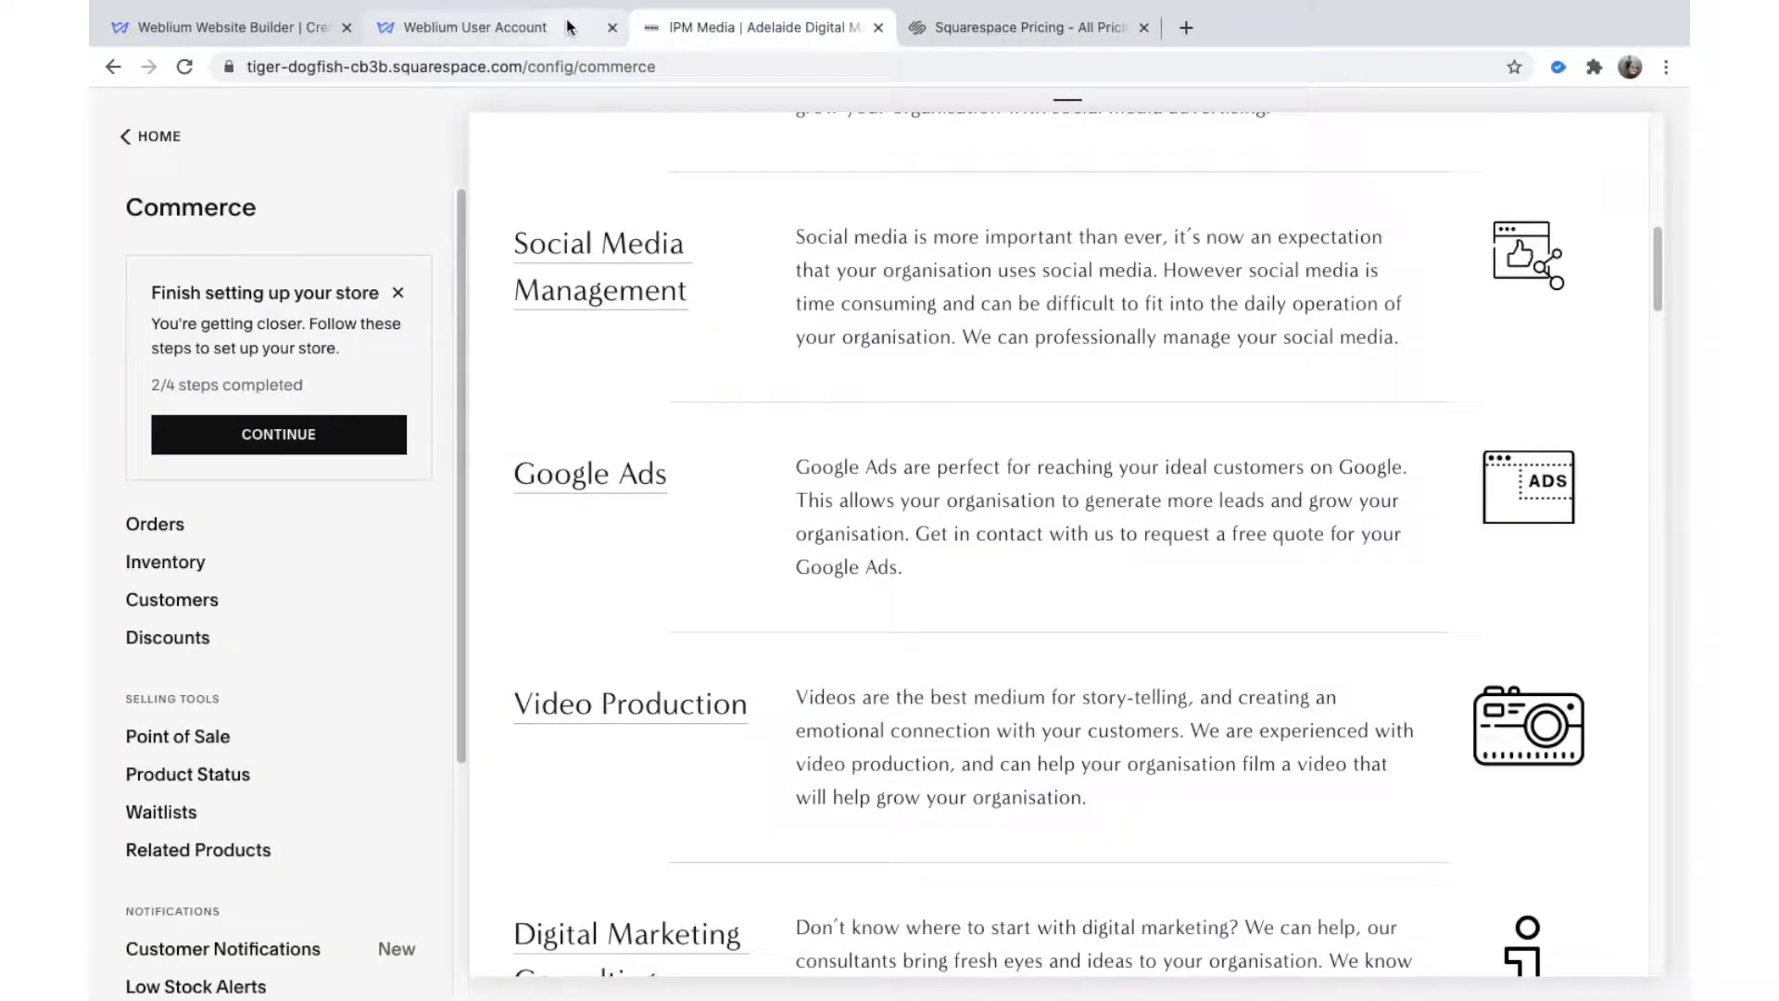
{"action": "scroll", "coordinate": [737, 567], "scroll_direction": "up", "scroll_amount": 10}
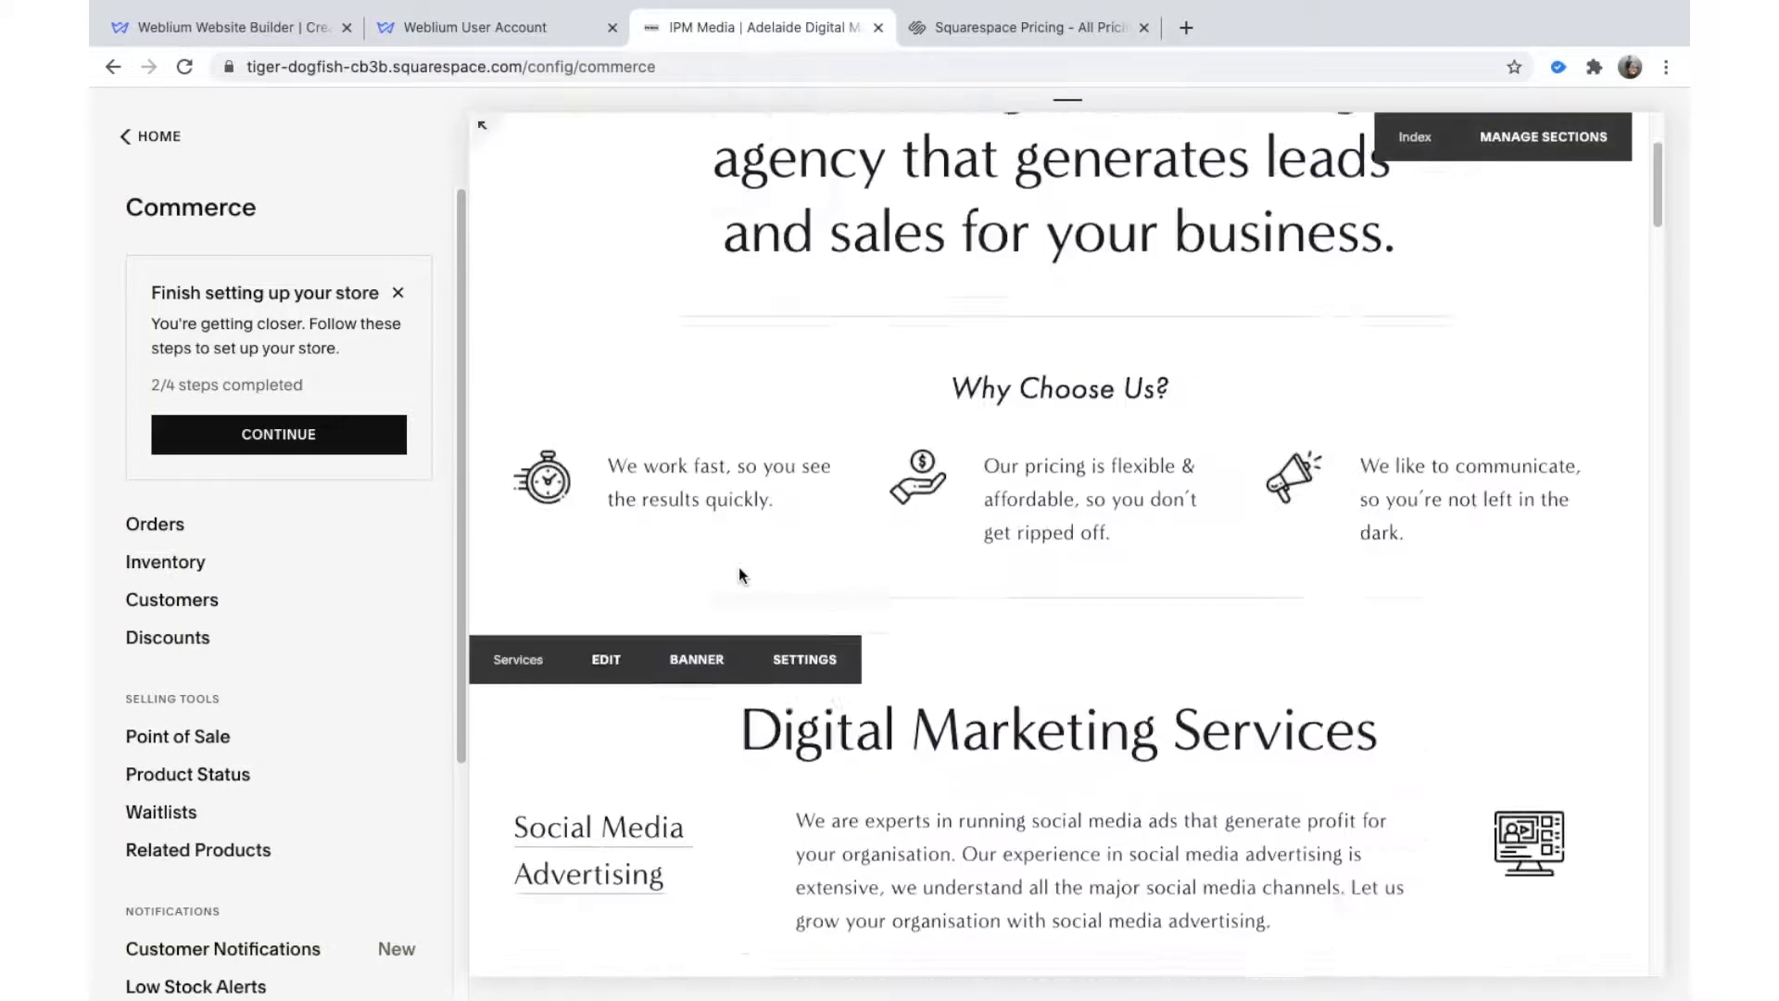
{"action": "left_click", "coordinate": [526, 39]}
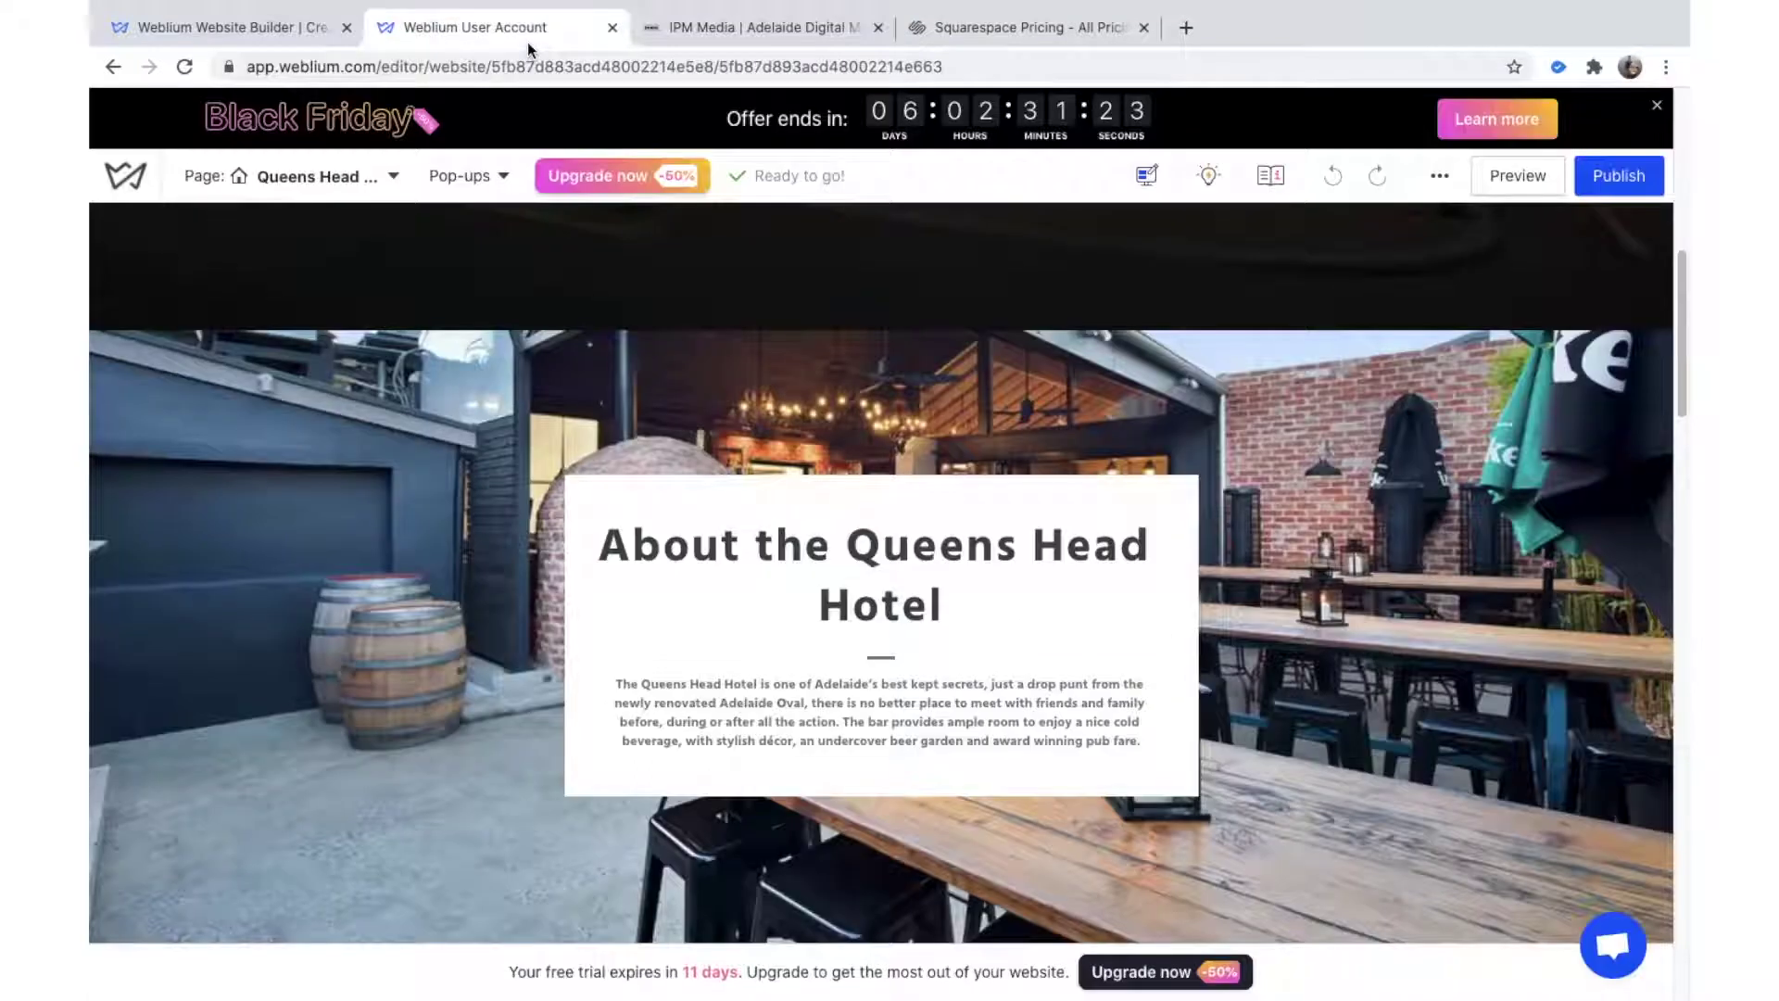
{"action": "scroll", "coordinate": [608, 408], "scroll_direction": "down", "scroll_amount": 2}
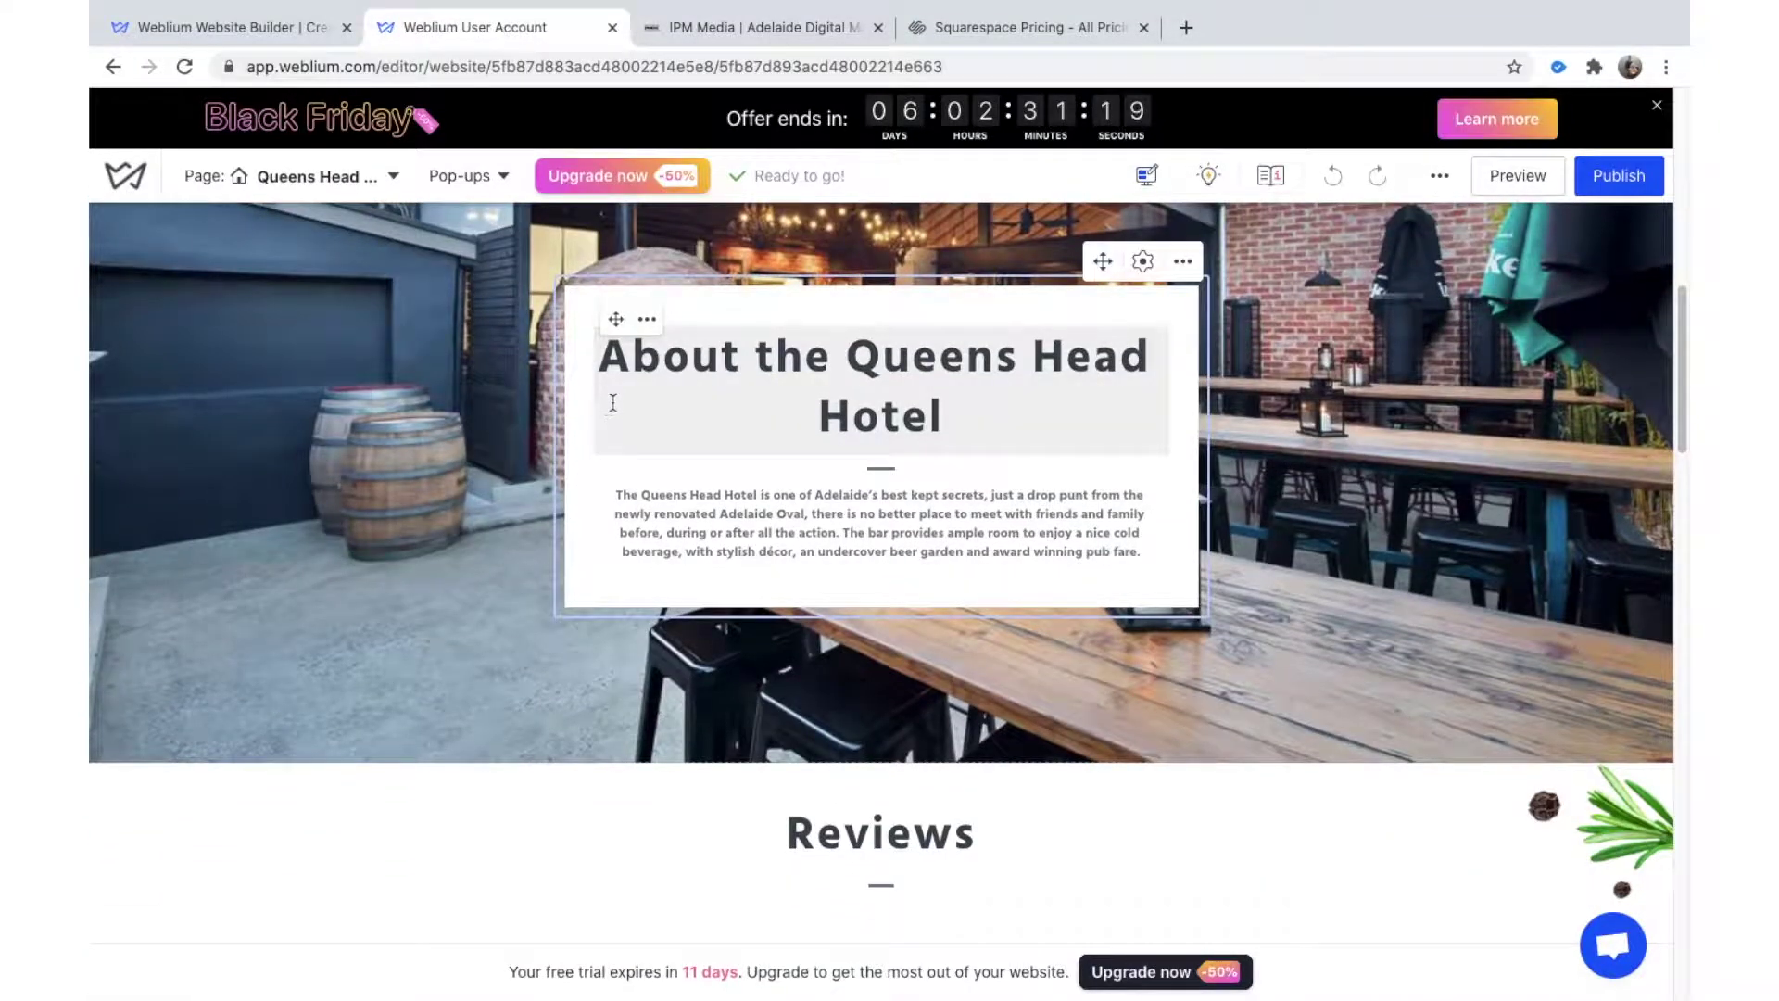
{"action": "scroll", "coordinate": [918, 482], "scroll_direction": "down", "scroll_amount": 5}
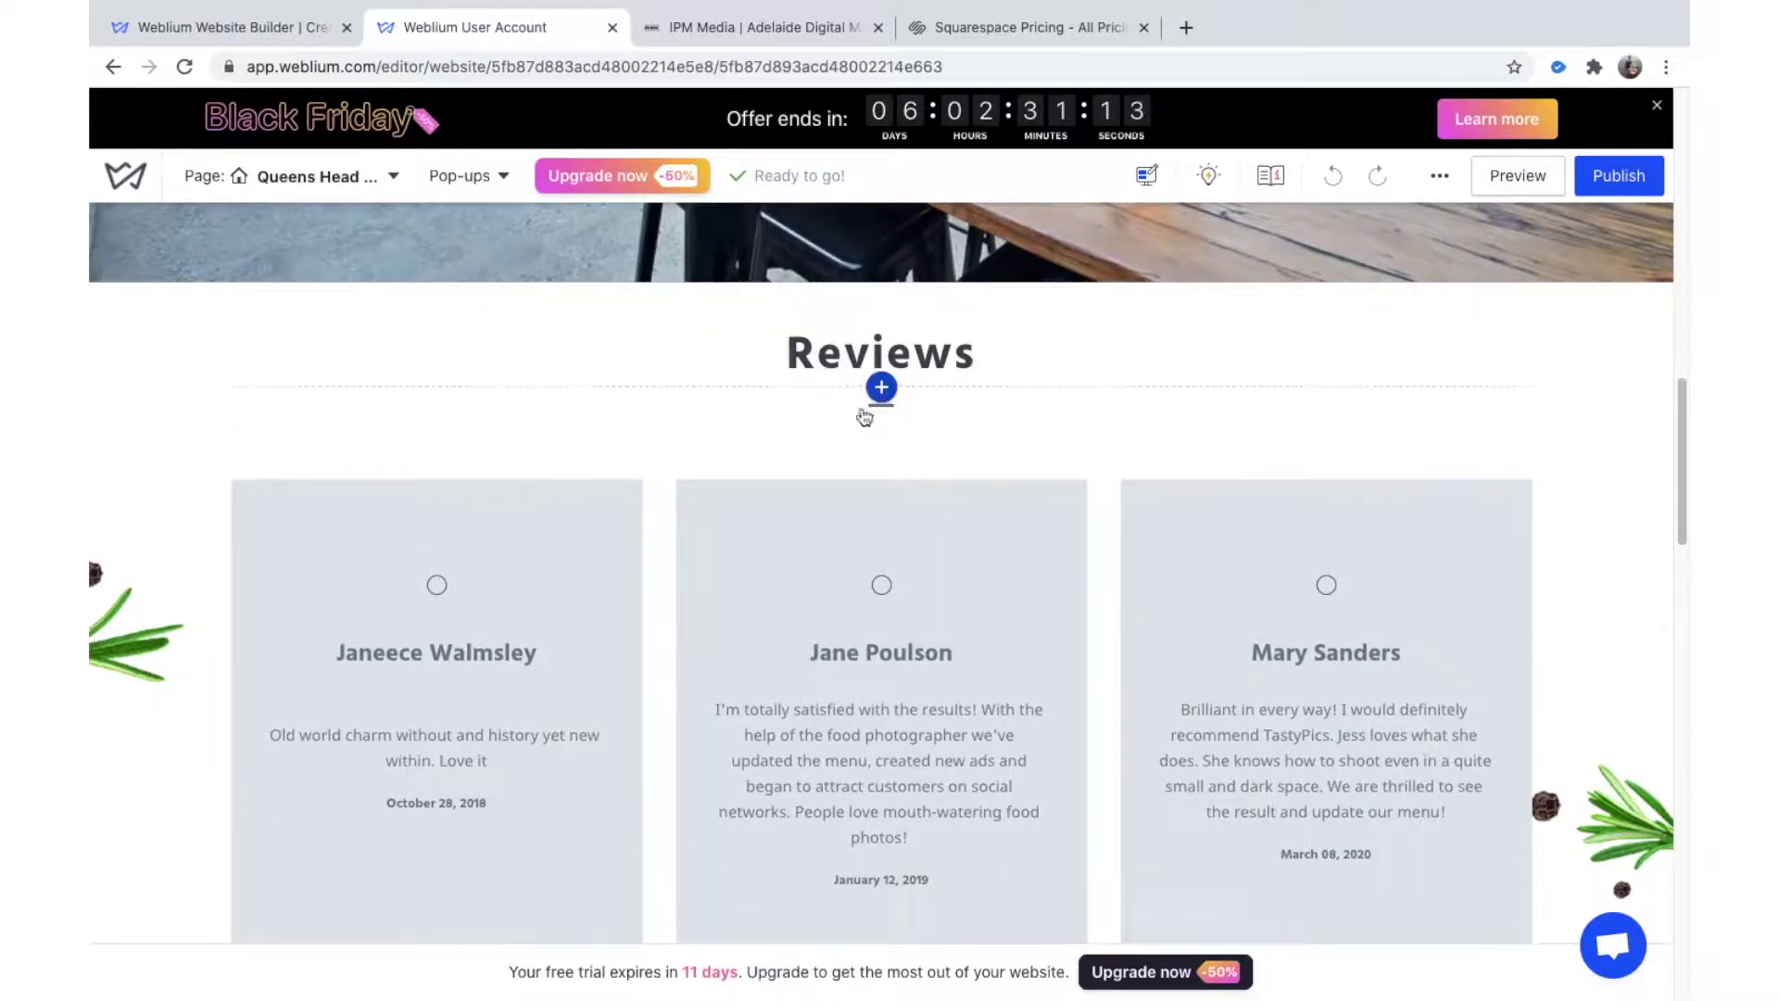
Step: Return to the Squarespace editor and examine the IPM Media page's header and navigation alongside the Commerce options
{"action": "left_click", "coordinate": [755, 26]}
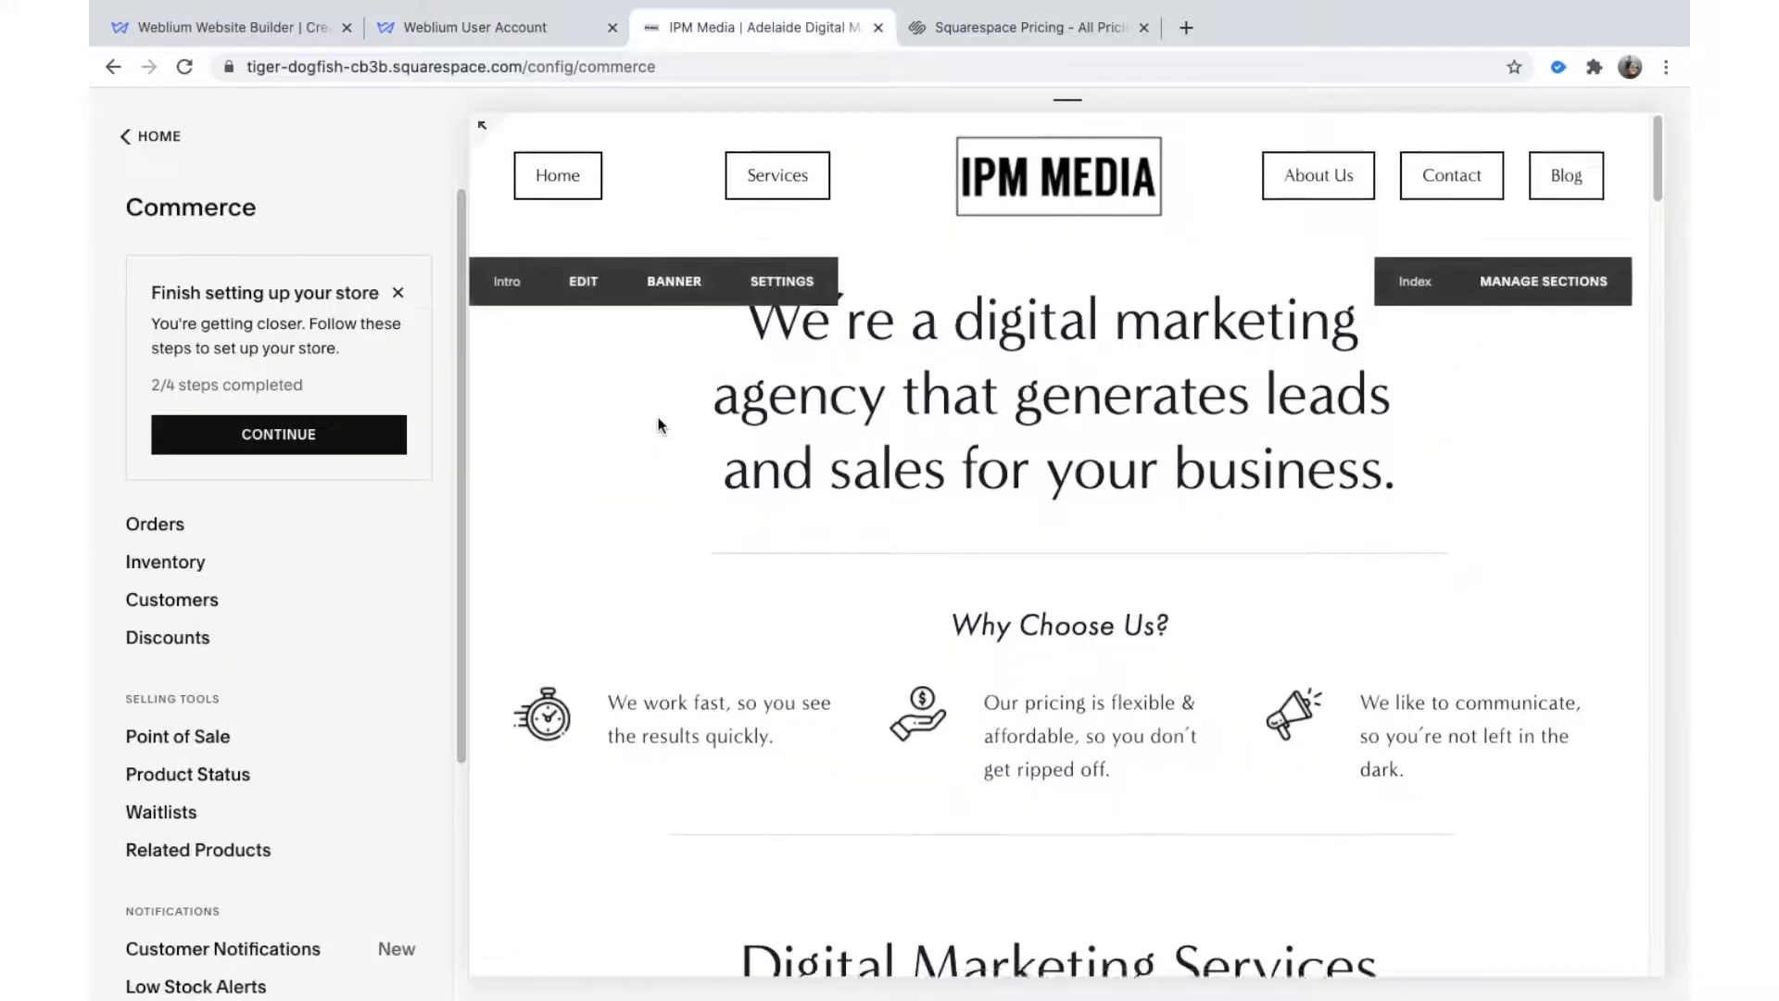
{"action": "scroll", "coordinate": [661, 424], "scroll_direction": "down", "scroll_amount": 1}
{"action": "scroll", "coordinate": [671, 386], "scroll_direction": "up", "scroll_amount": 2}
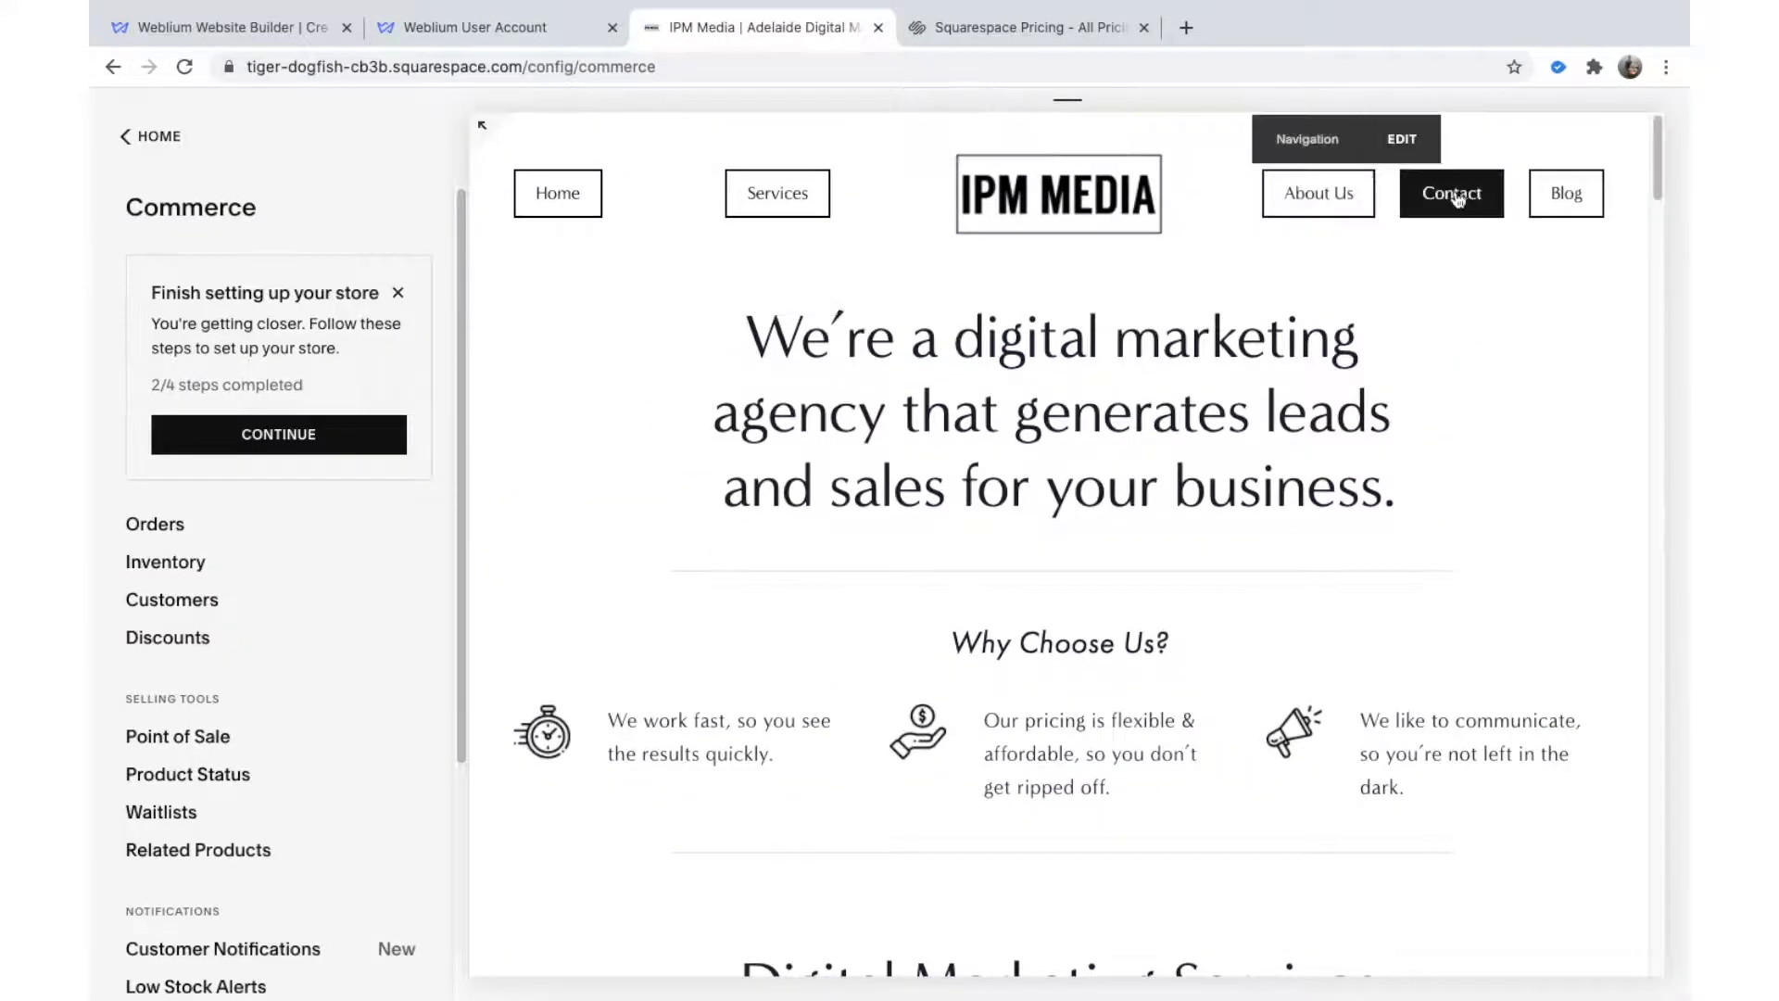
{"action": "scroll", "coordinate": [449, 660], "scroll_direction": "down", "scroll_amount": 2}
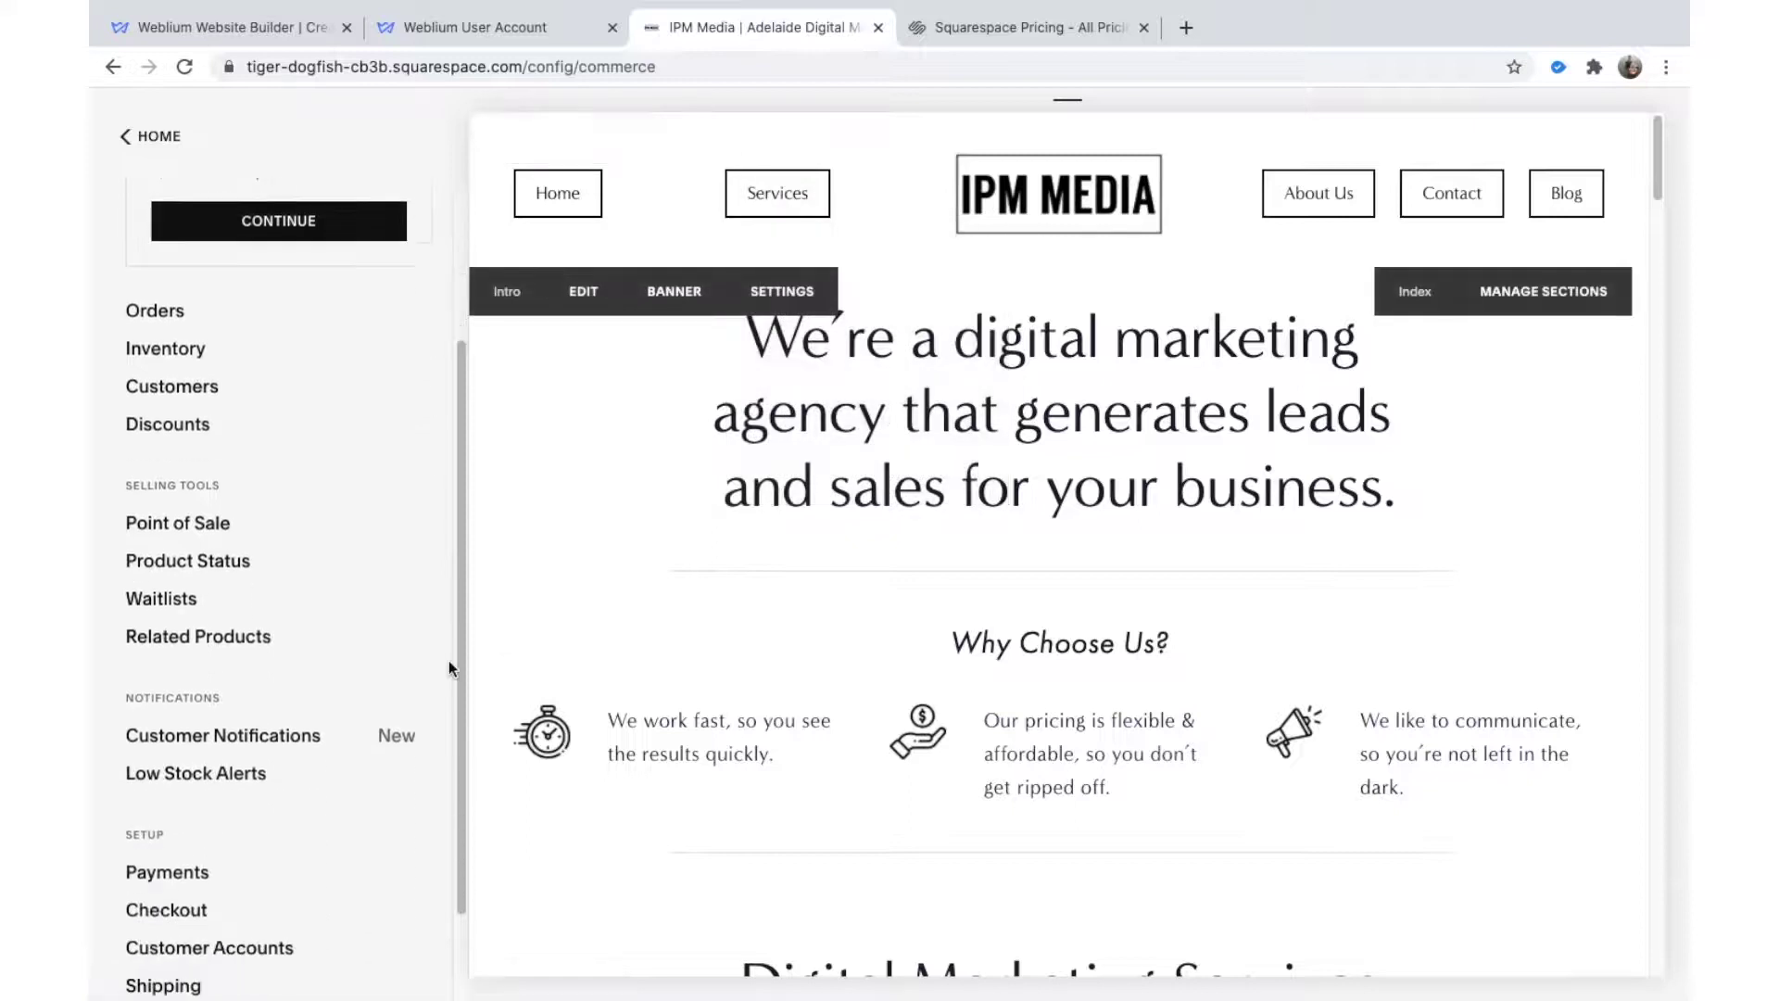
{"action": "scroll", "coordinate": [257, 593], "scroll_direction": "down", "scroll_amount": 1}
{"action": "scroll", "coordinate": [254, 470], "scroll_direction": "up", "scroll_amount": 3}
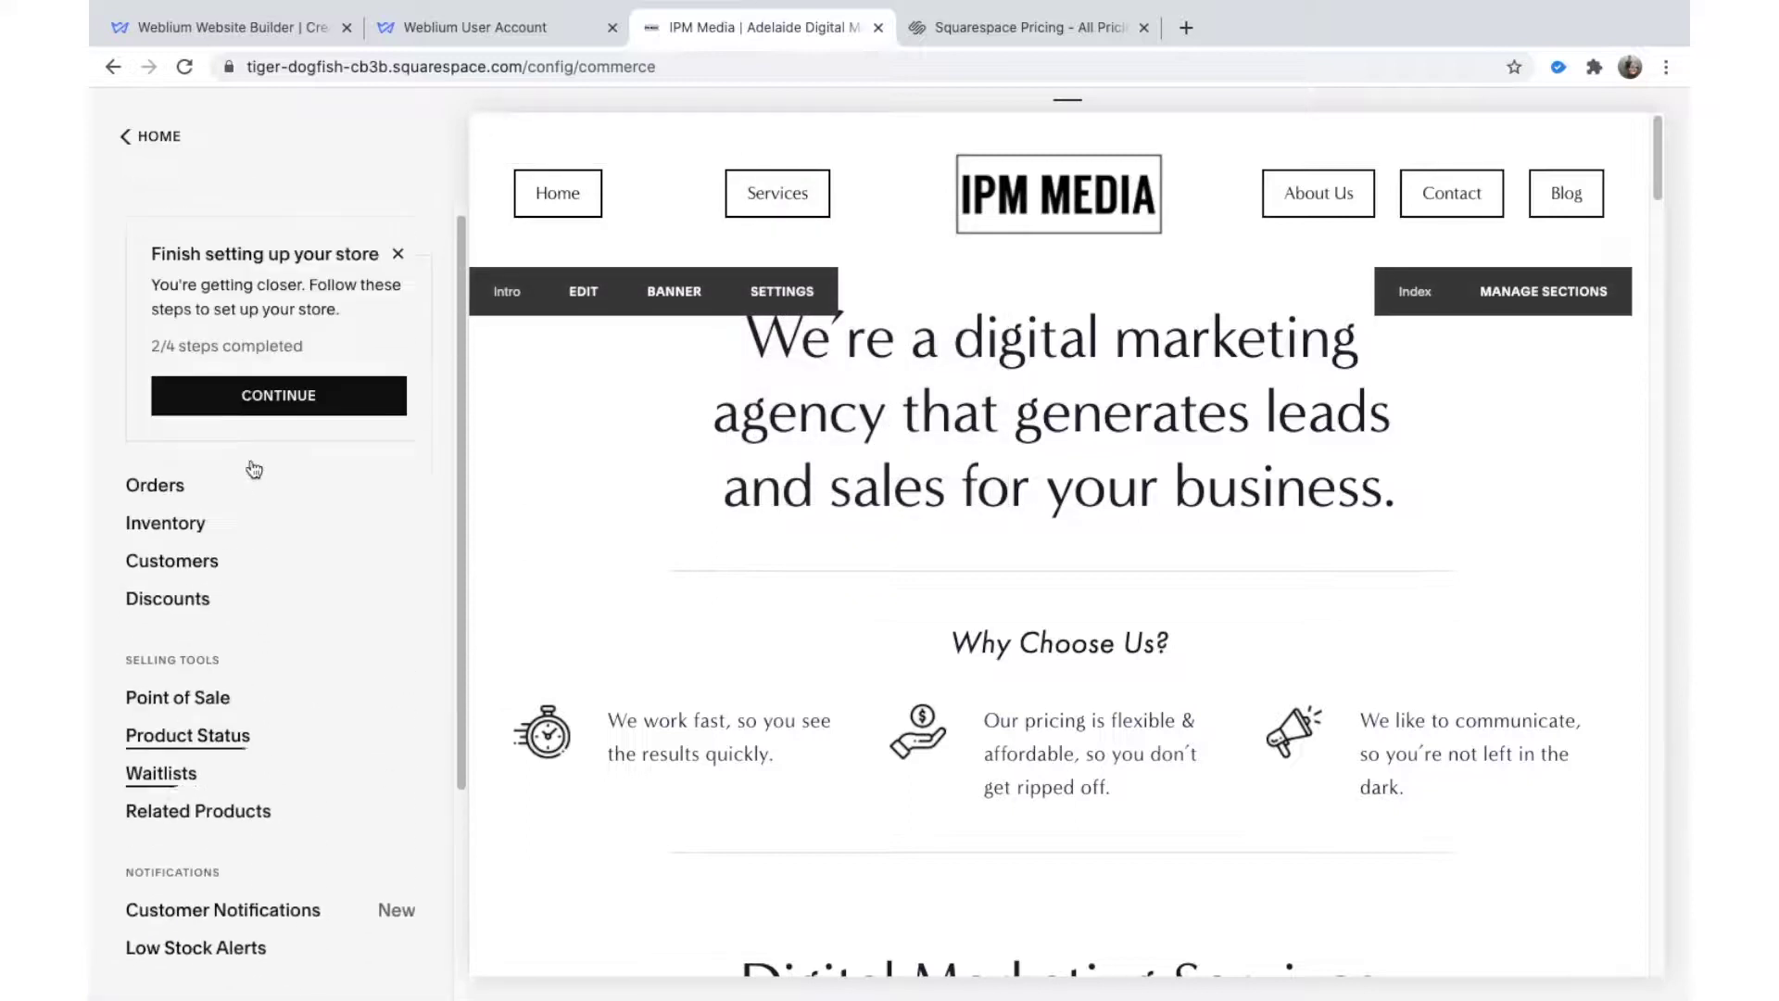
{"action": "scroll", "coordinate": [254, 470], "scroll_direction": "up", "scroll_amount": 1}
Step: Go back to the Weblium editor and review the Queens Head map, footer and Enquiries form, finishing at the hero banner
{"action": "left_click", "coordinate": [473, 28]}
{"action": "scroll", "coordinate": [574, 538], "scroll_direction": "down", "scroll_amount": 10}
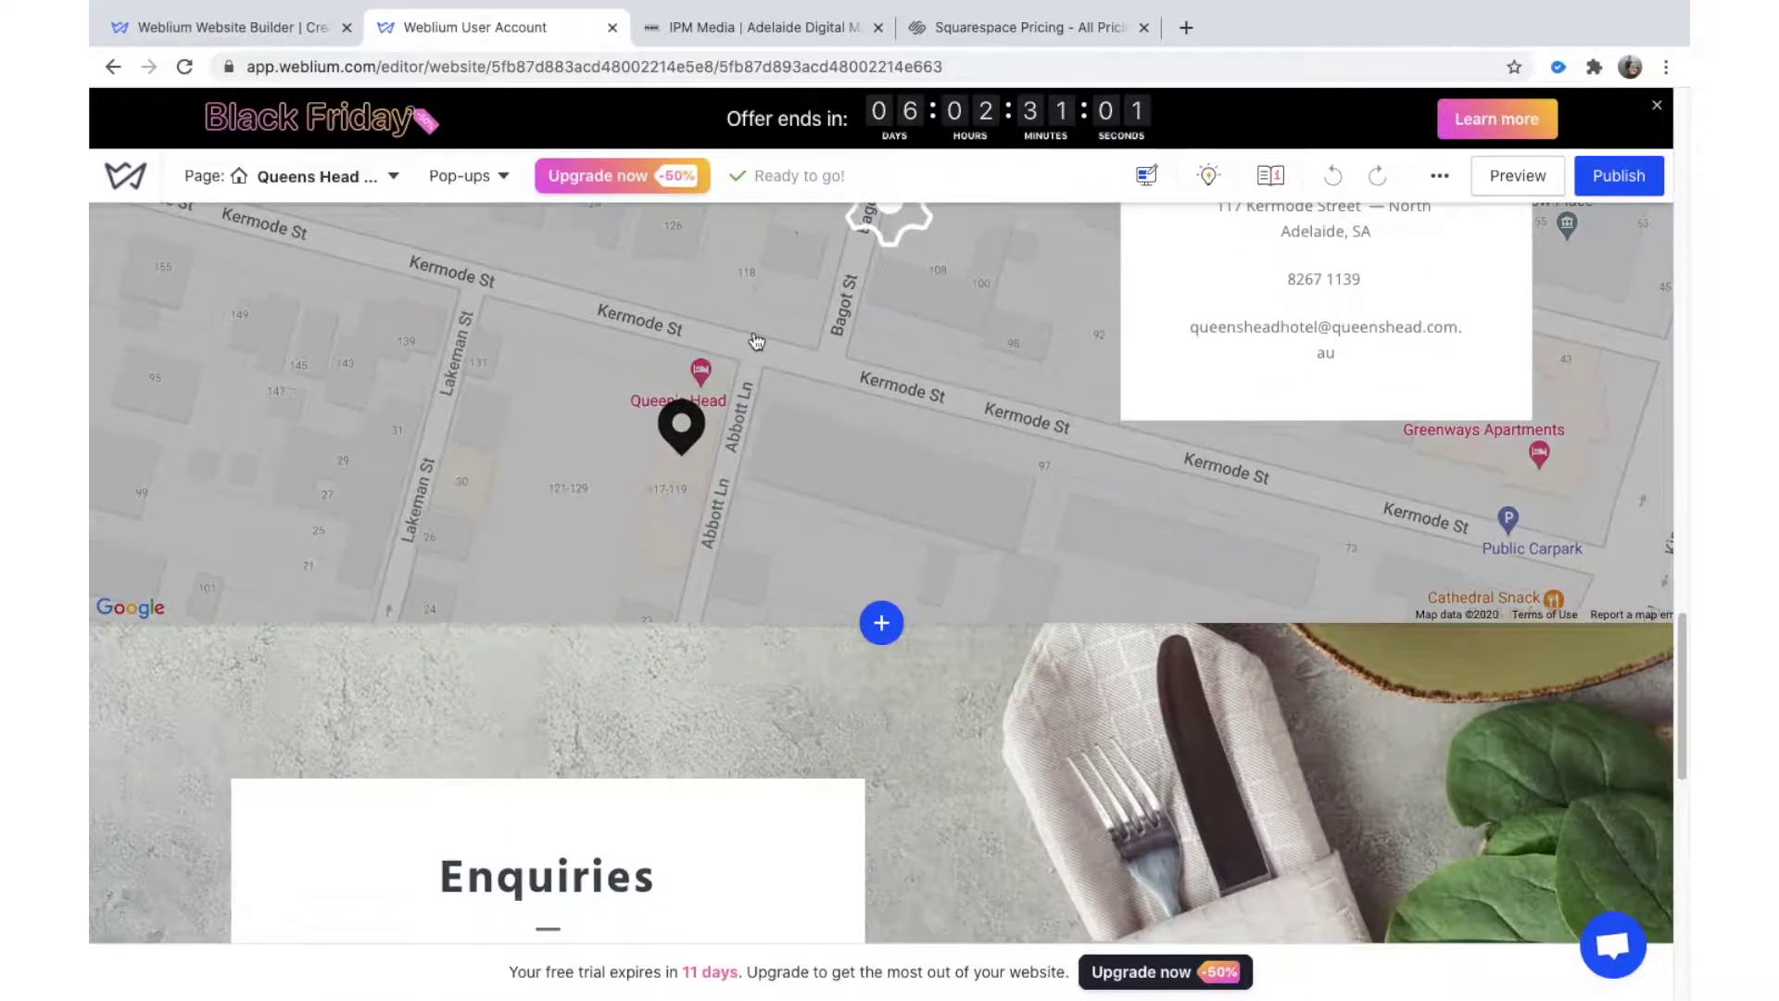
{"action": "scroll", "coordinate": [756, 342], "scroll_direction": "down", "scroll_amount": 10}
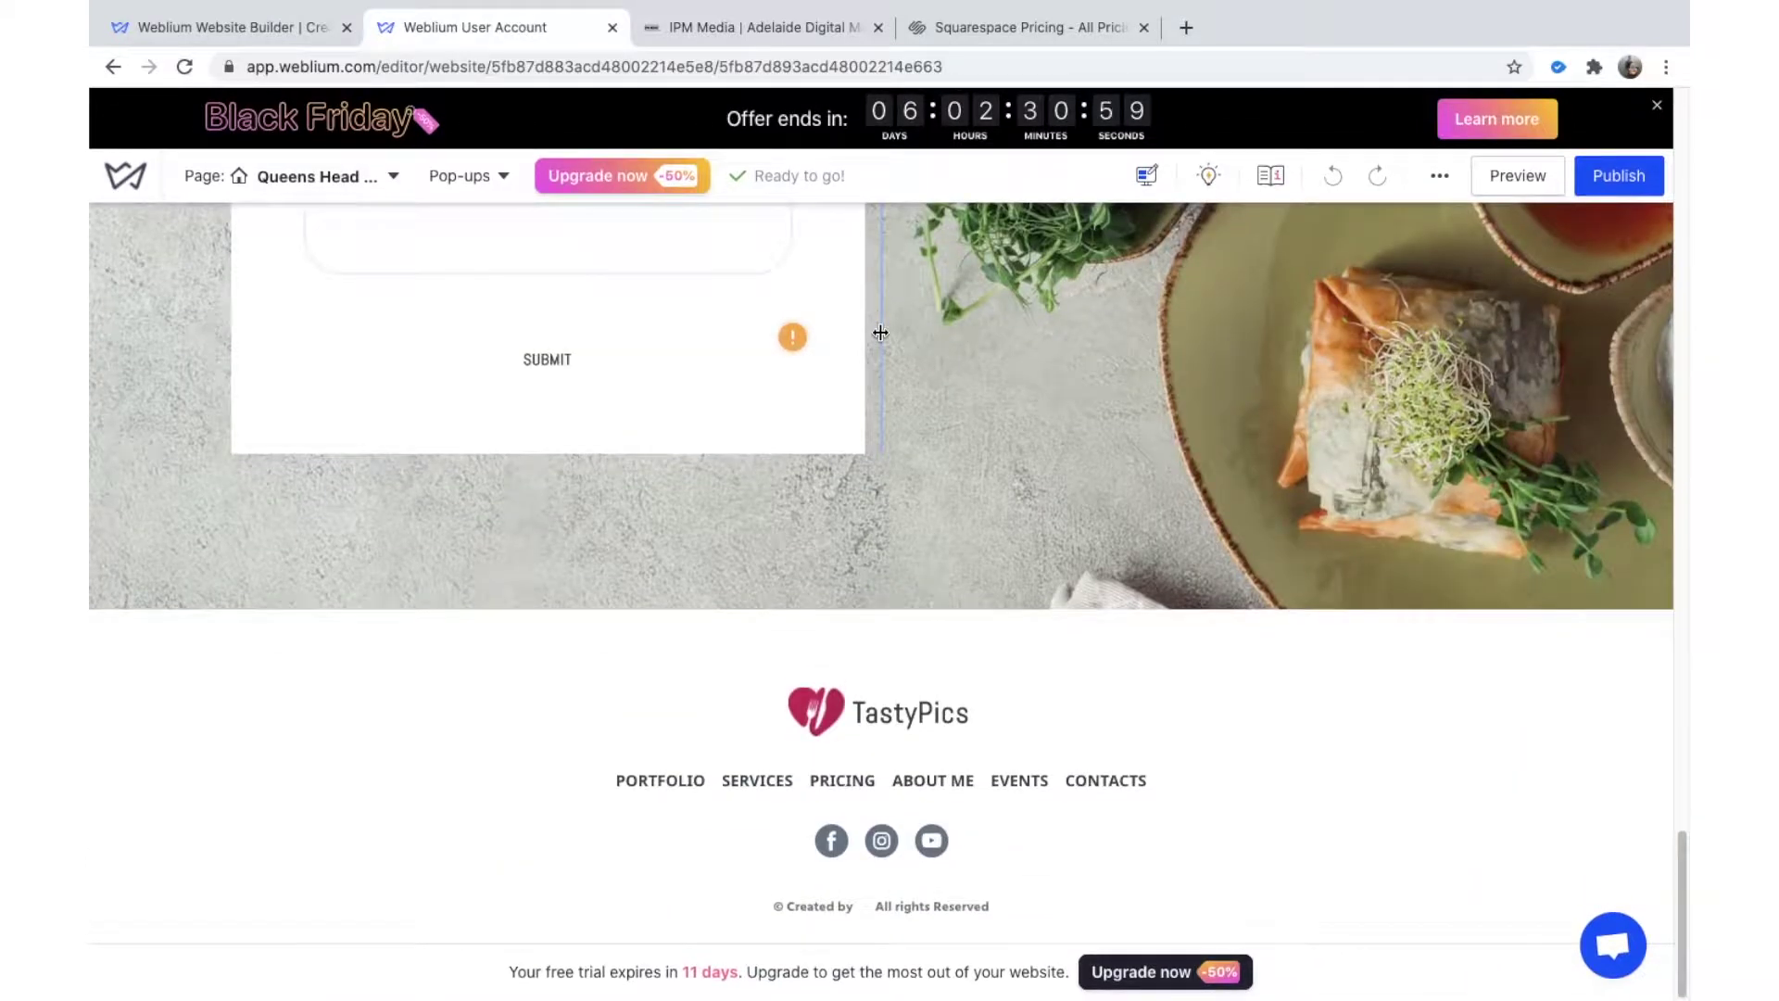
{"action": "scroll", "coordinate": [880, 333], "scroll_direction": "up", "scroll_amount": 5}
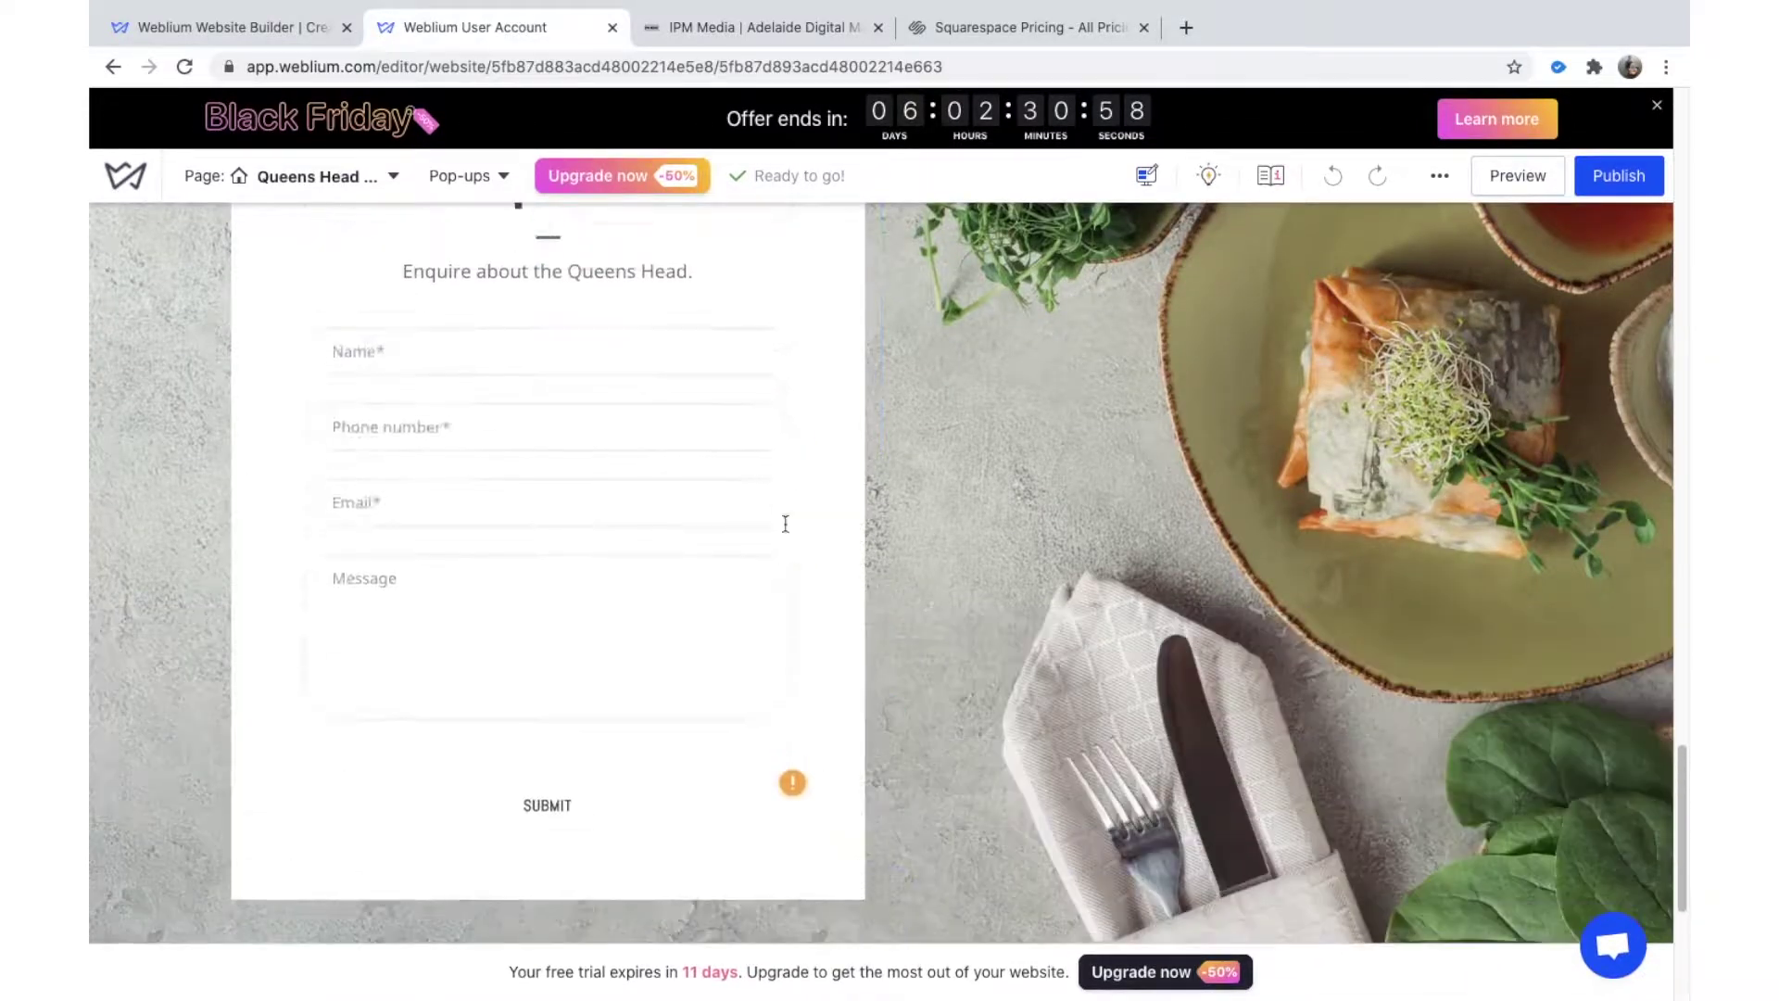
{"action": "scroll", "coordinate": [799, 391], "scroll_direction": "up", "scroll_amount": 8}
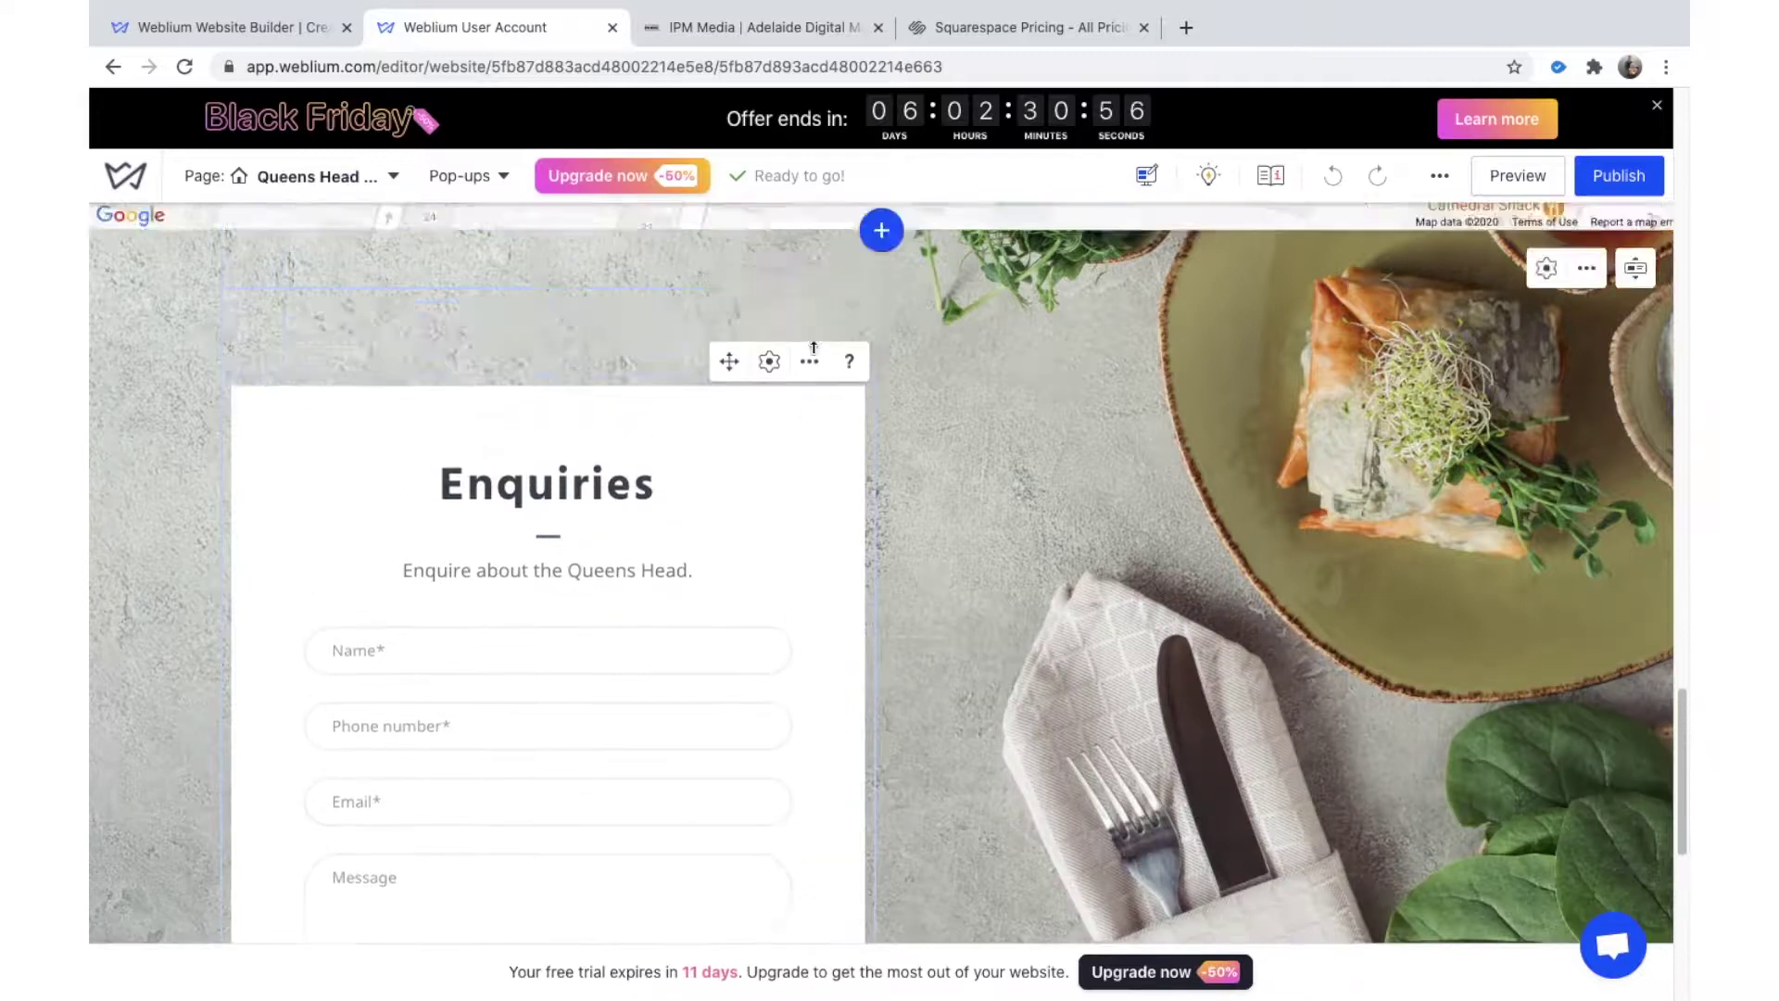
{"action": "scroll", "coordinate": [814, 357], "scroll_direction": "up", "scroll_amount": 8}
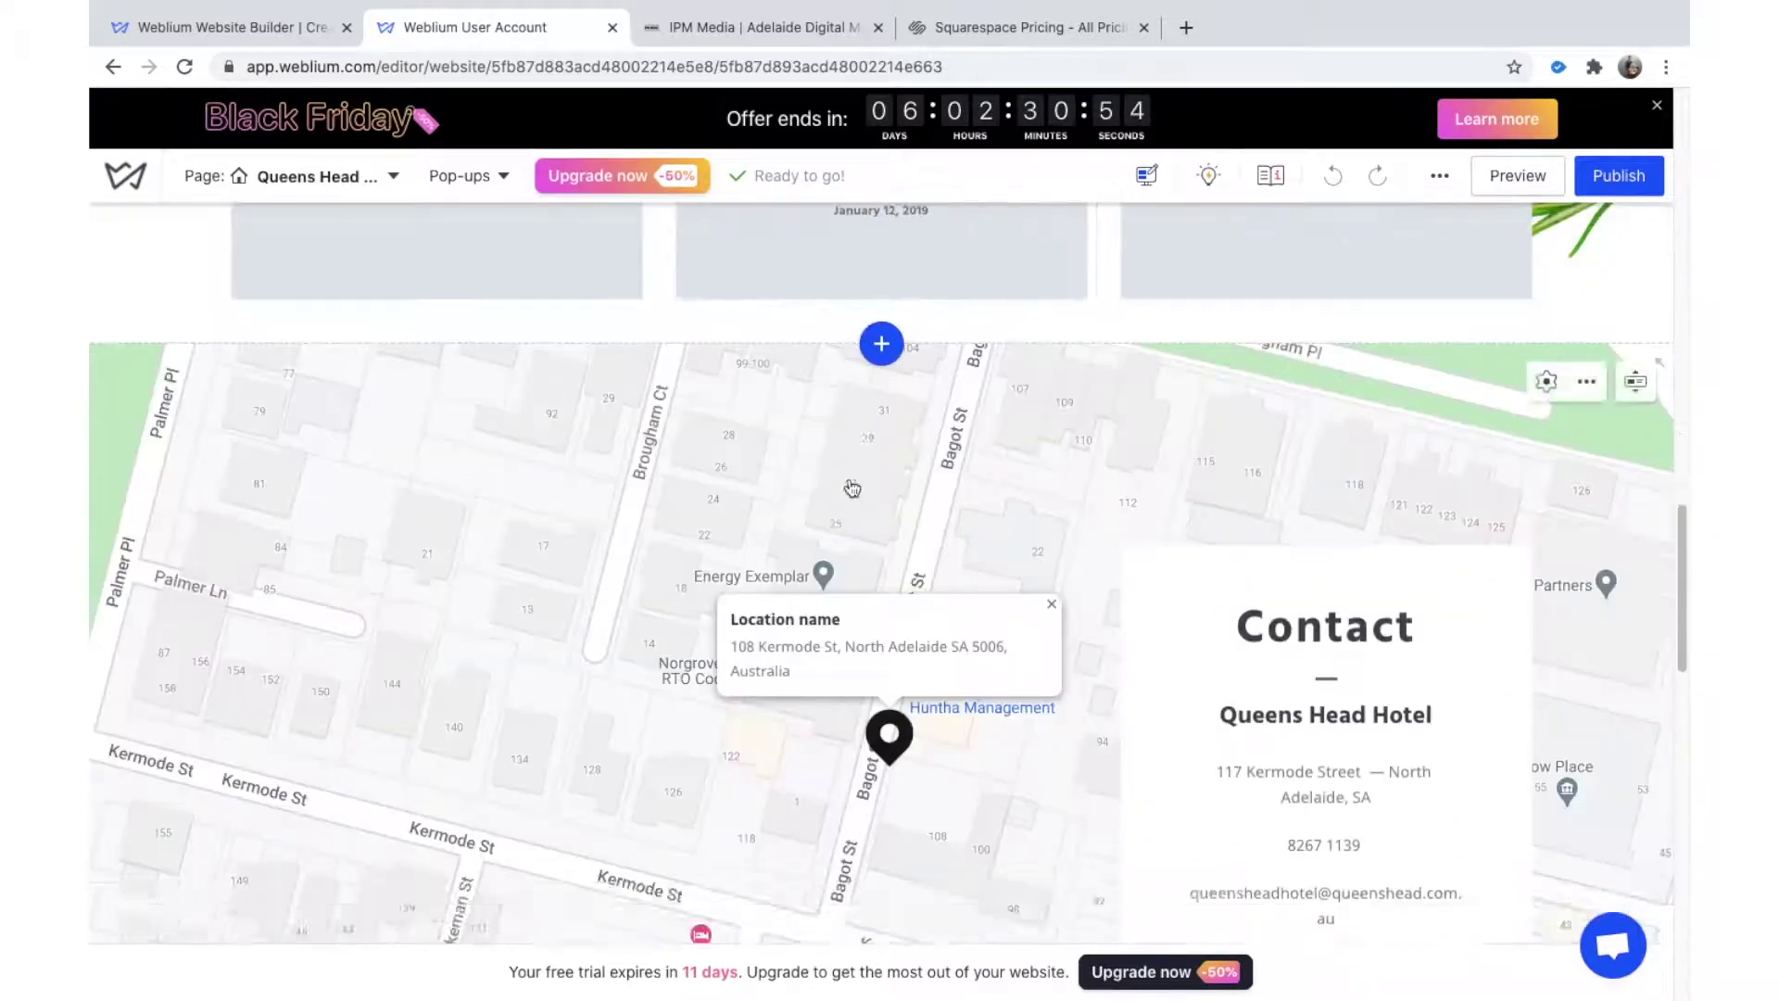
{"action": "scroll", "coordinate": [851, 471], "scroll_direction": "up", "scroll_amount": 2}
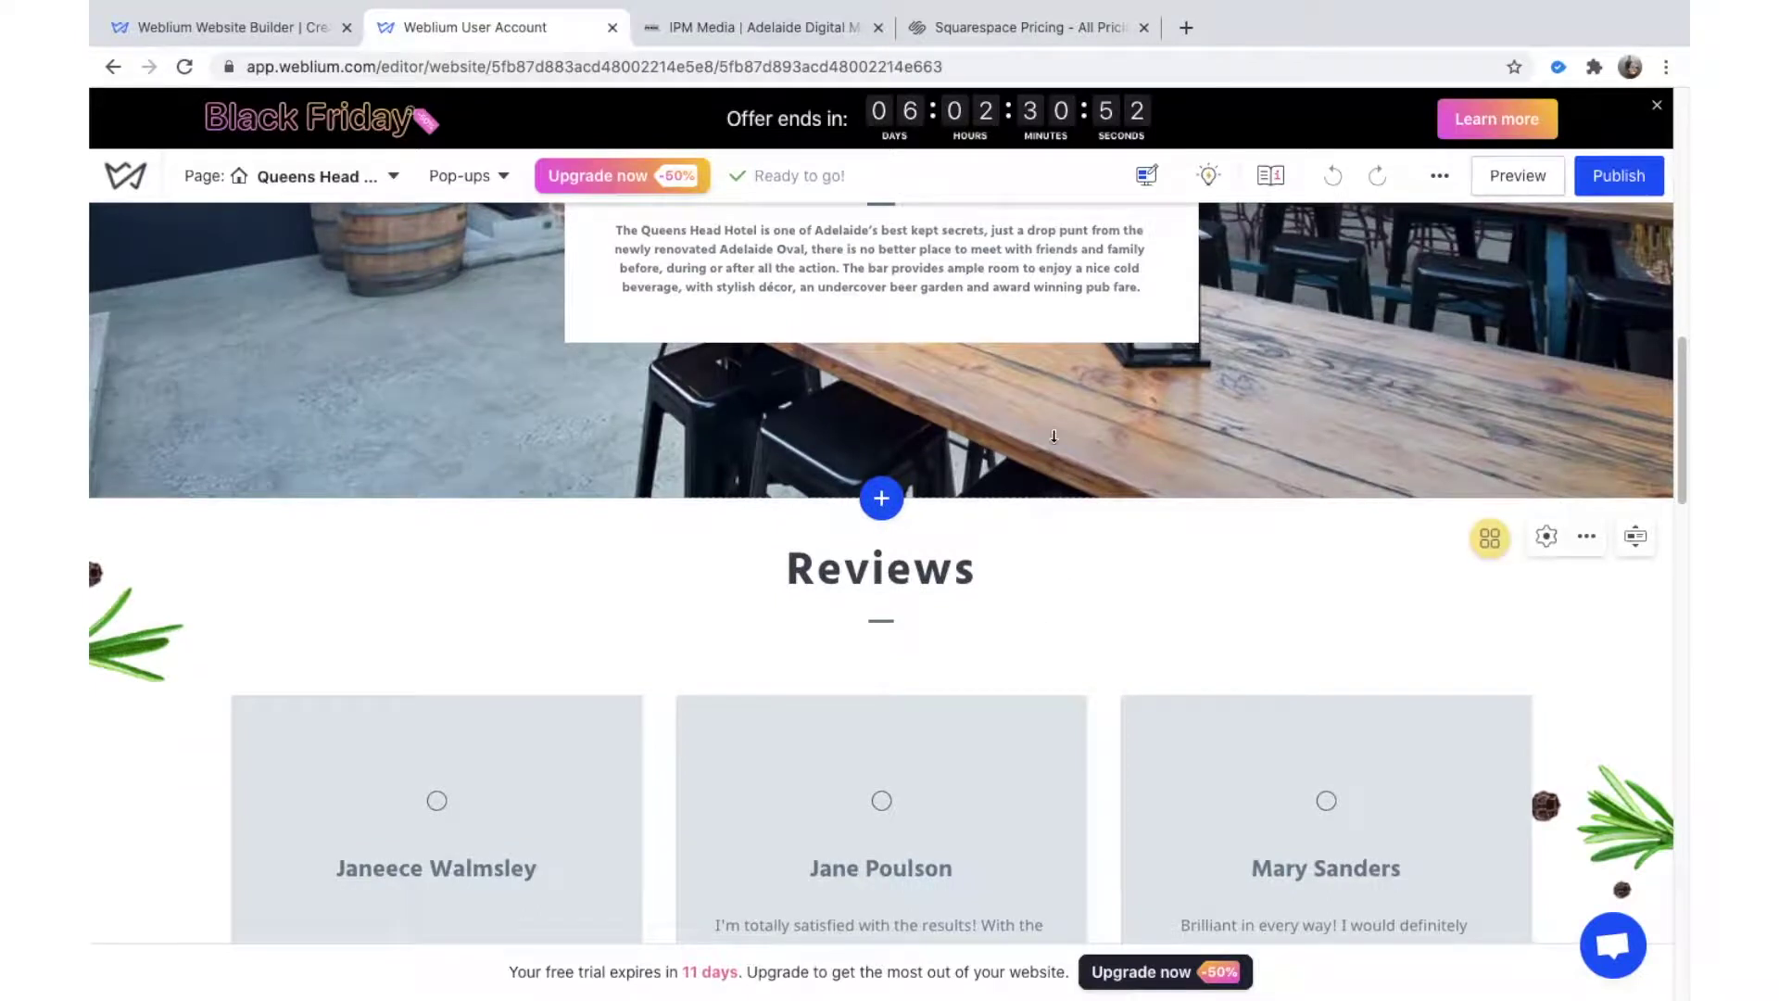
{"action": "scroll", "coordinate": [1053, 435], "scroll_direction": "up", "scroll_amount": 10}
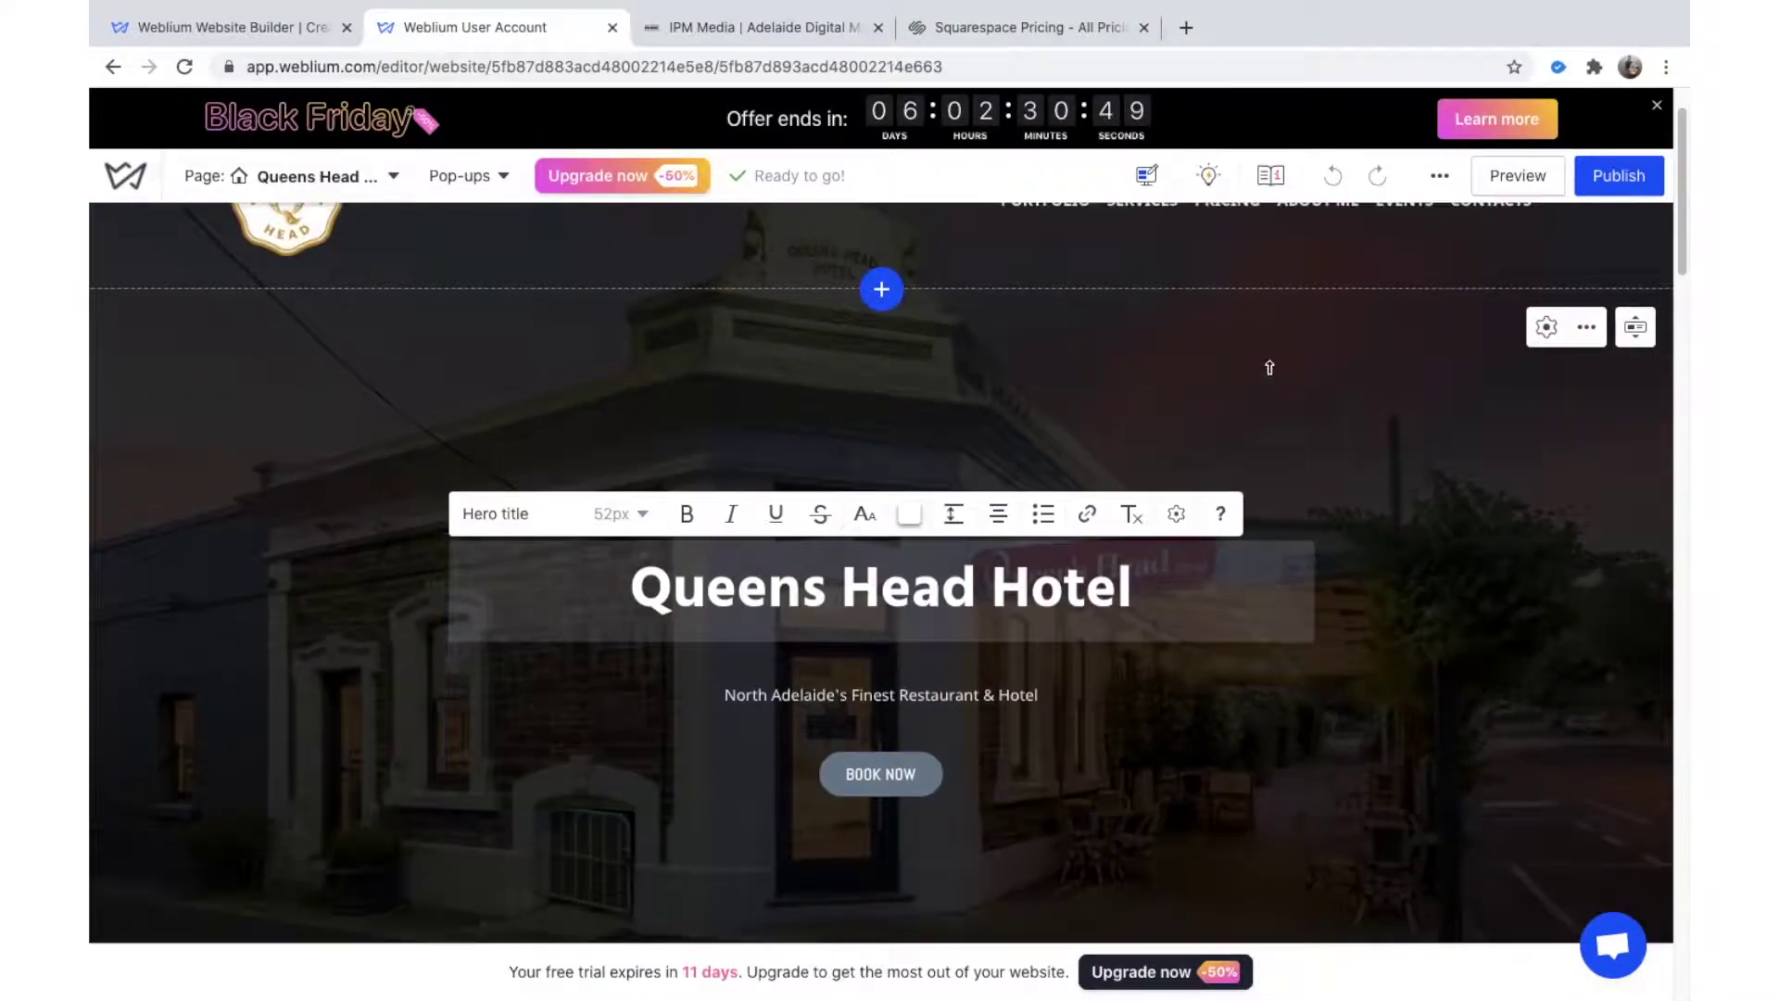
{"action": "scroll", "coordinate": [1270, 368], "scroll_direction": "up", "scroll_amount": 1}
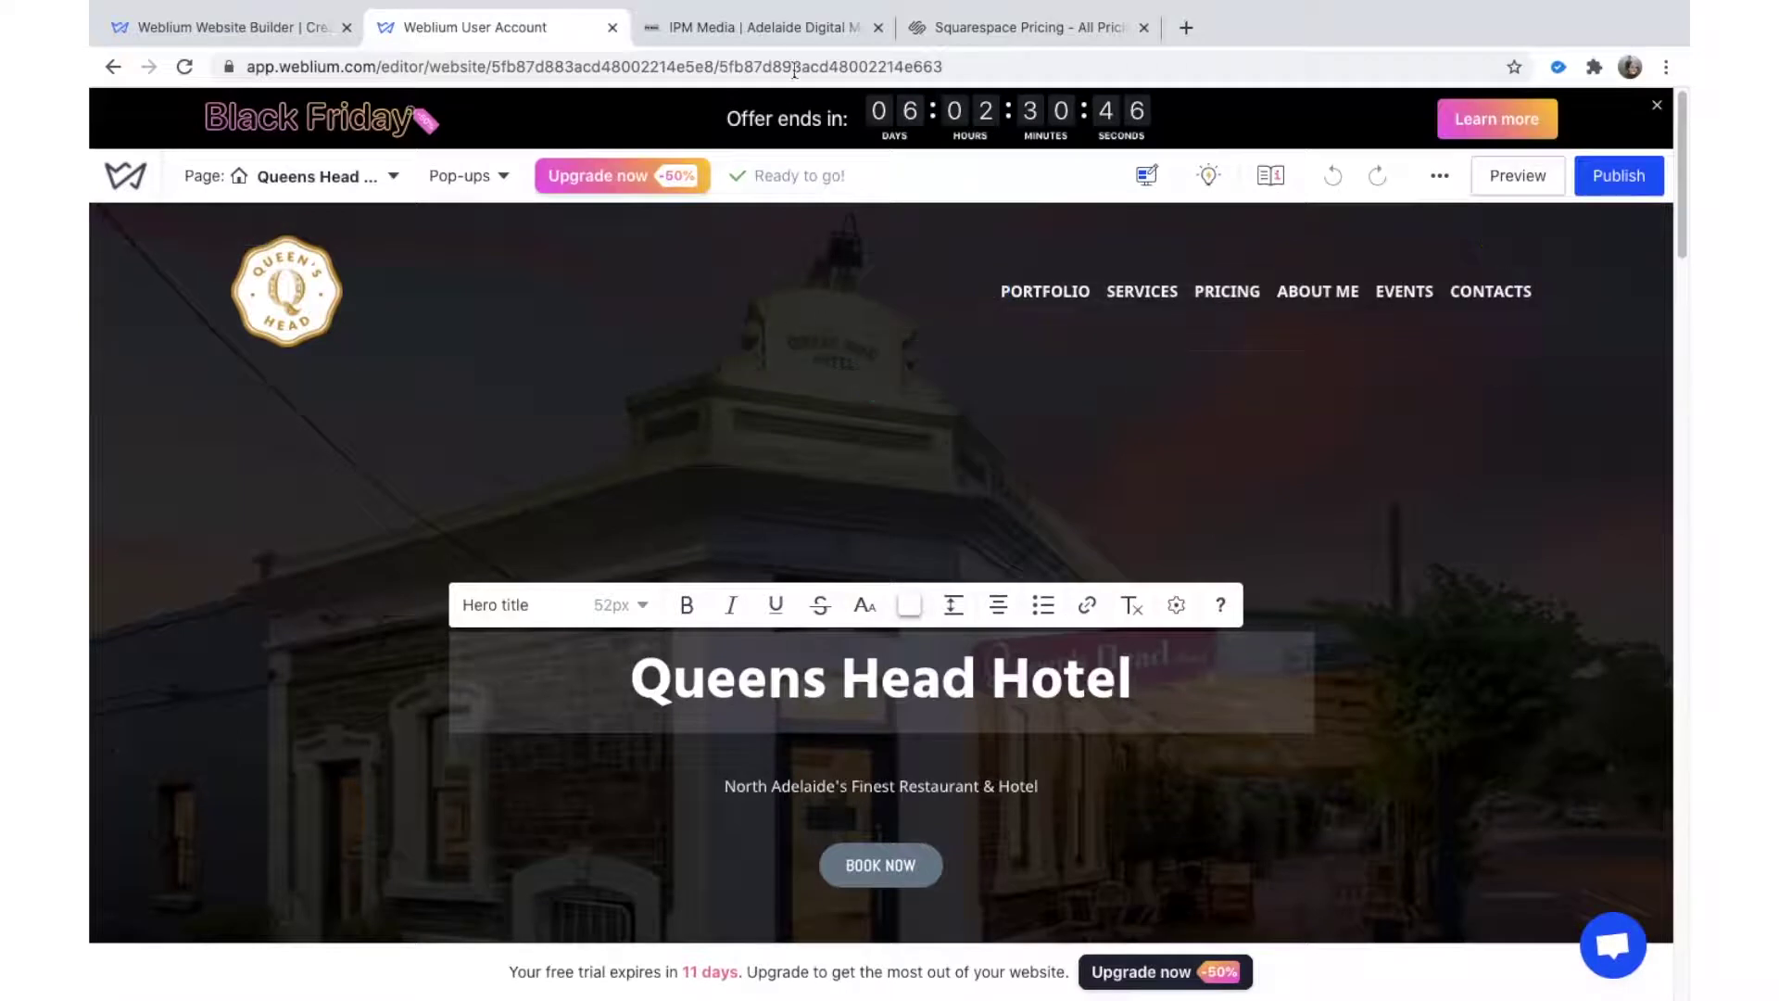
Step: Check the IPM Media intro in Squarespace, and compare it with the Queens Head hero and About sections in Weblium
{"action": "left_click", "coordinate": [760, 27]}
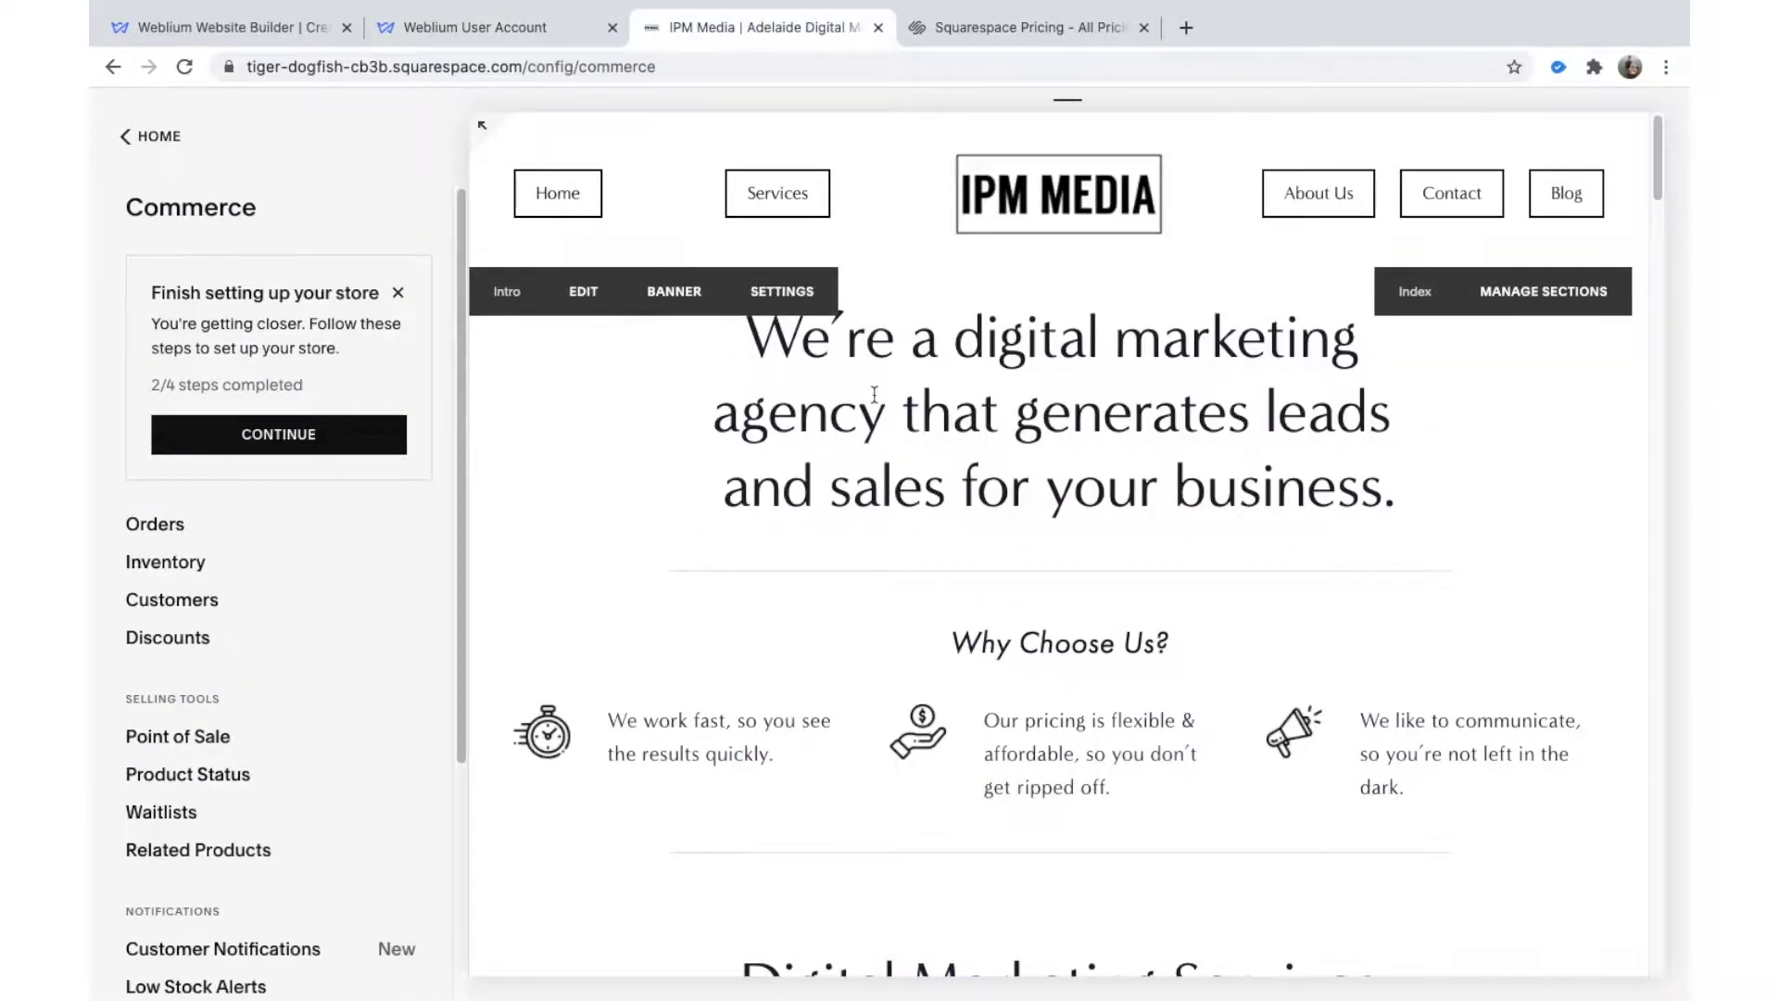
{"action": "left_click", "coordinate": [481, 27]}
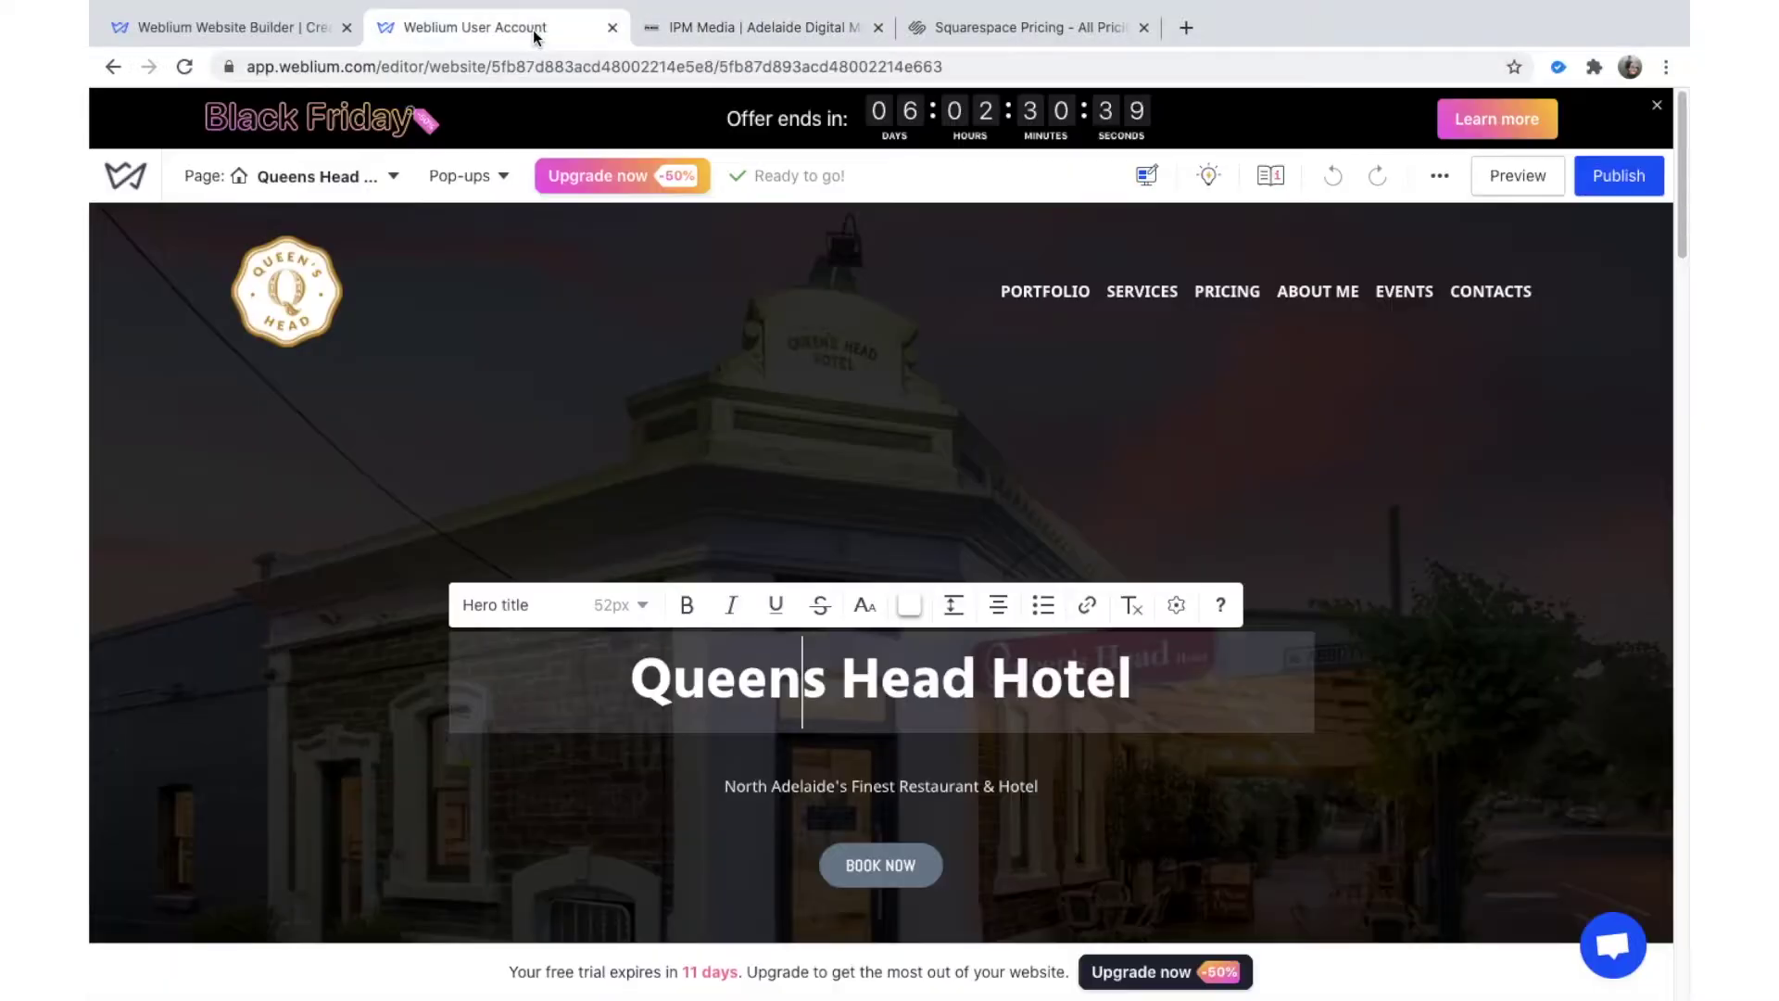
{"action": "scroll", "coordinate": [534, 496], "scroll_direction": "down", "scroll_amount": 3}
{"action": "scroll", "coordinate": [535, 495], "scroll_direction": "down", "scroll_amount": 7}
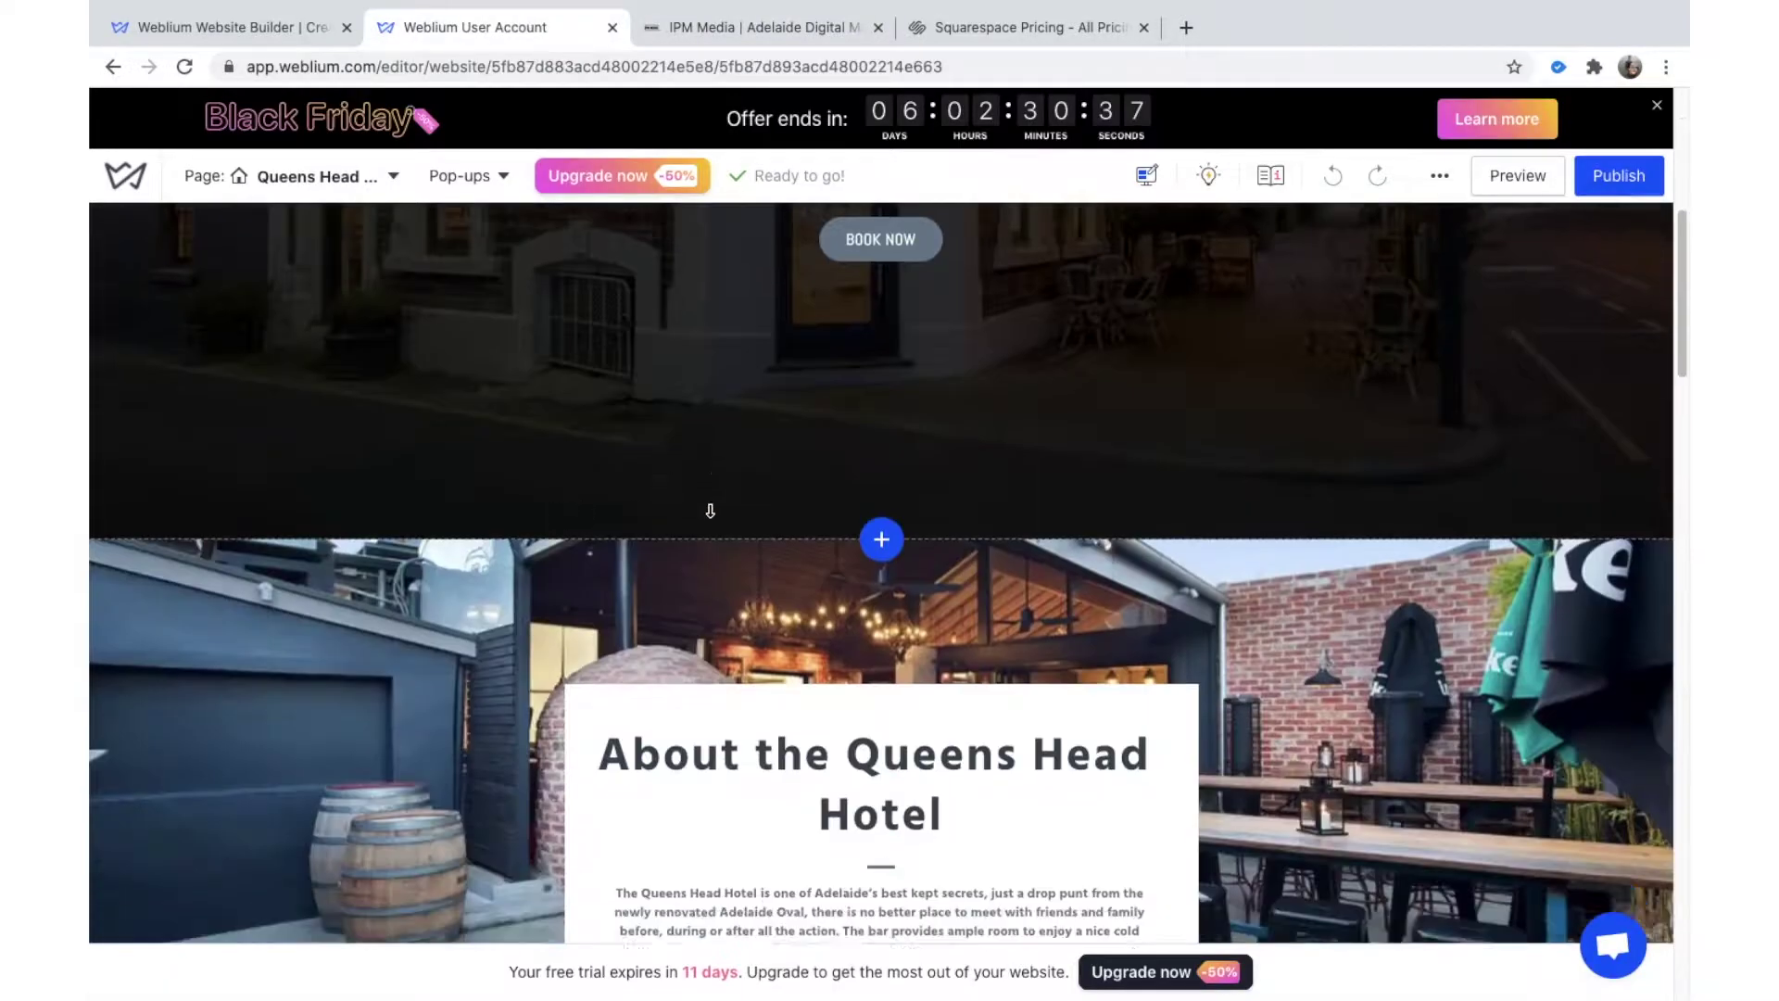
{"action": "scroll", "coordinate": [556, 462], "scroll_direction": "down", "scroll_amount": 4}
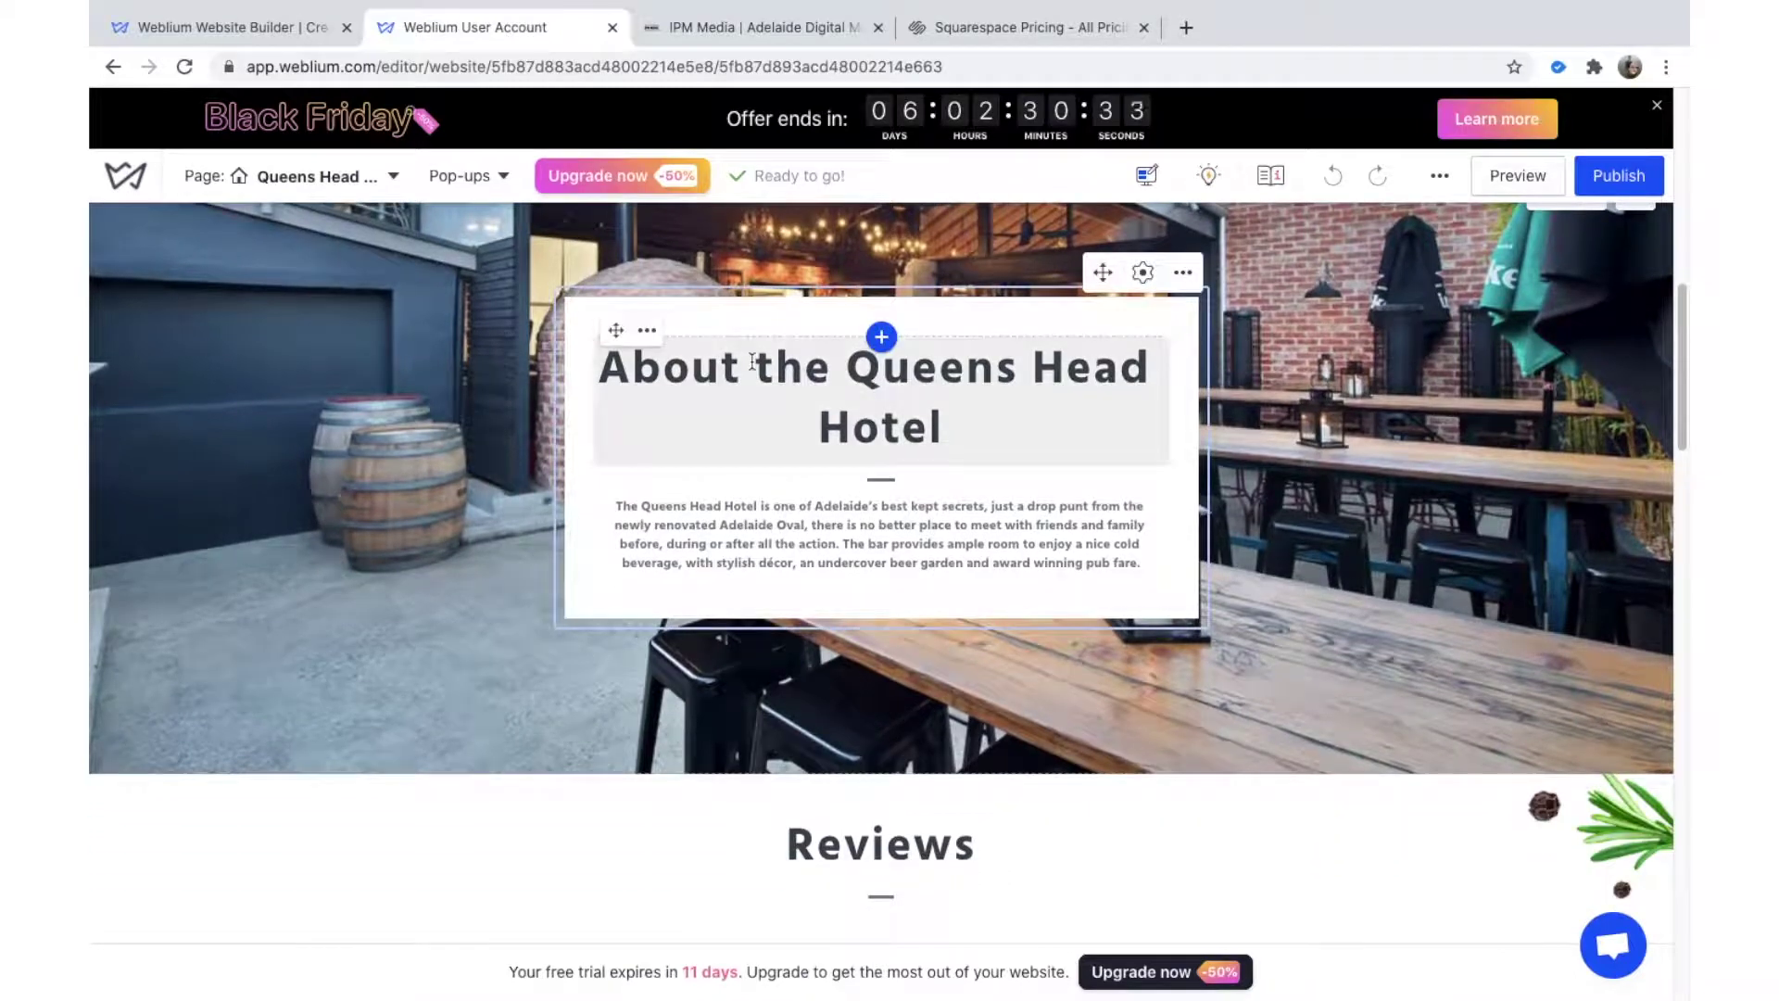
Step: View the IPM Media navigation and intro in Squarespace once more, and switch to the pricing plans on the Weblium website
{"action": "left_click", "coordinate": [756, 27]}
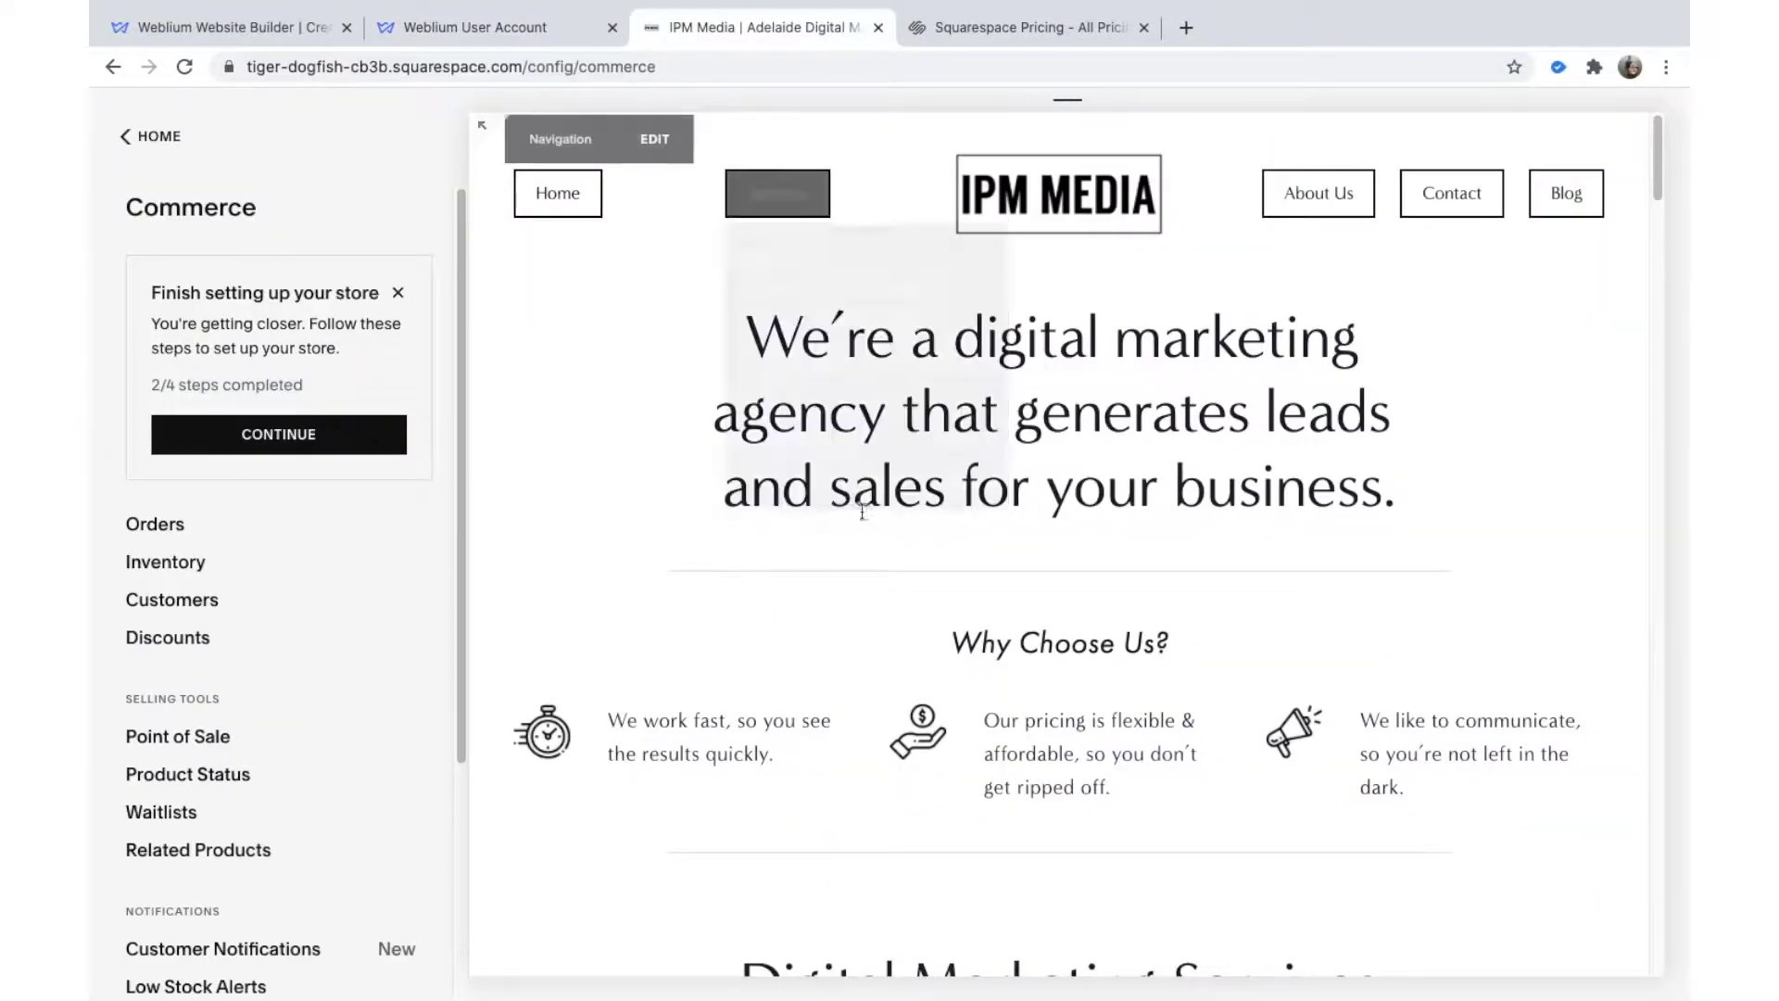
{"action": "mouse_move", "coordinate": [777, 192]}
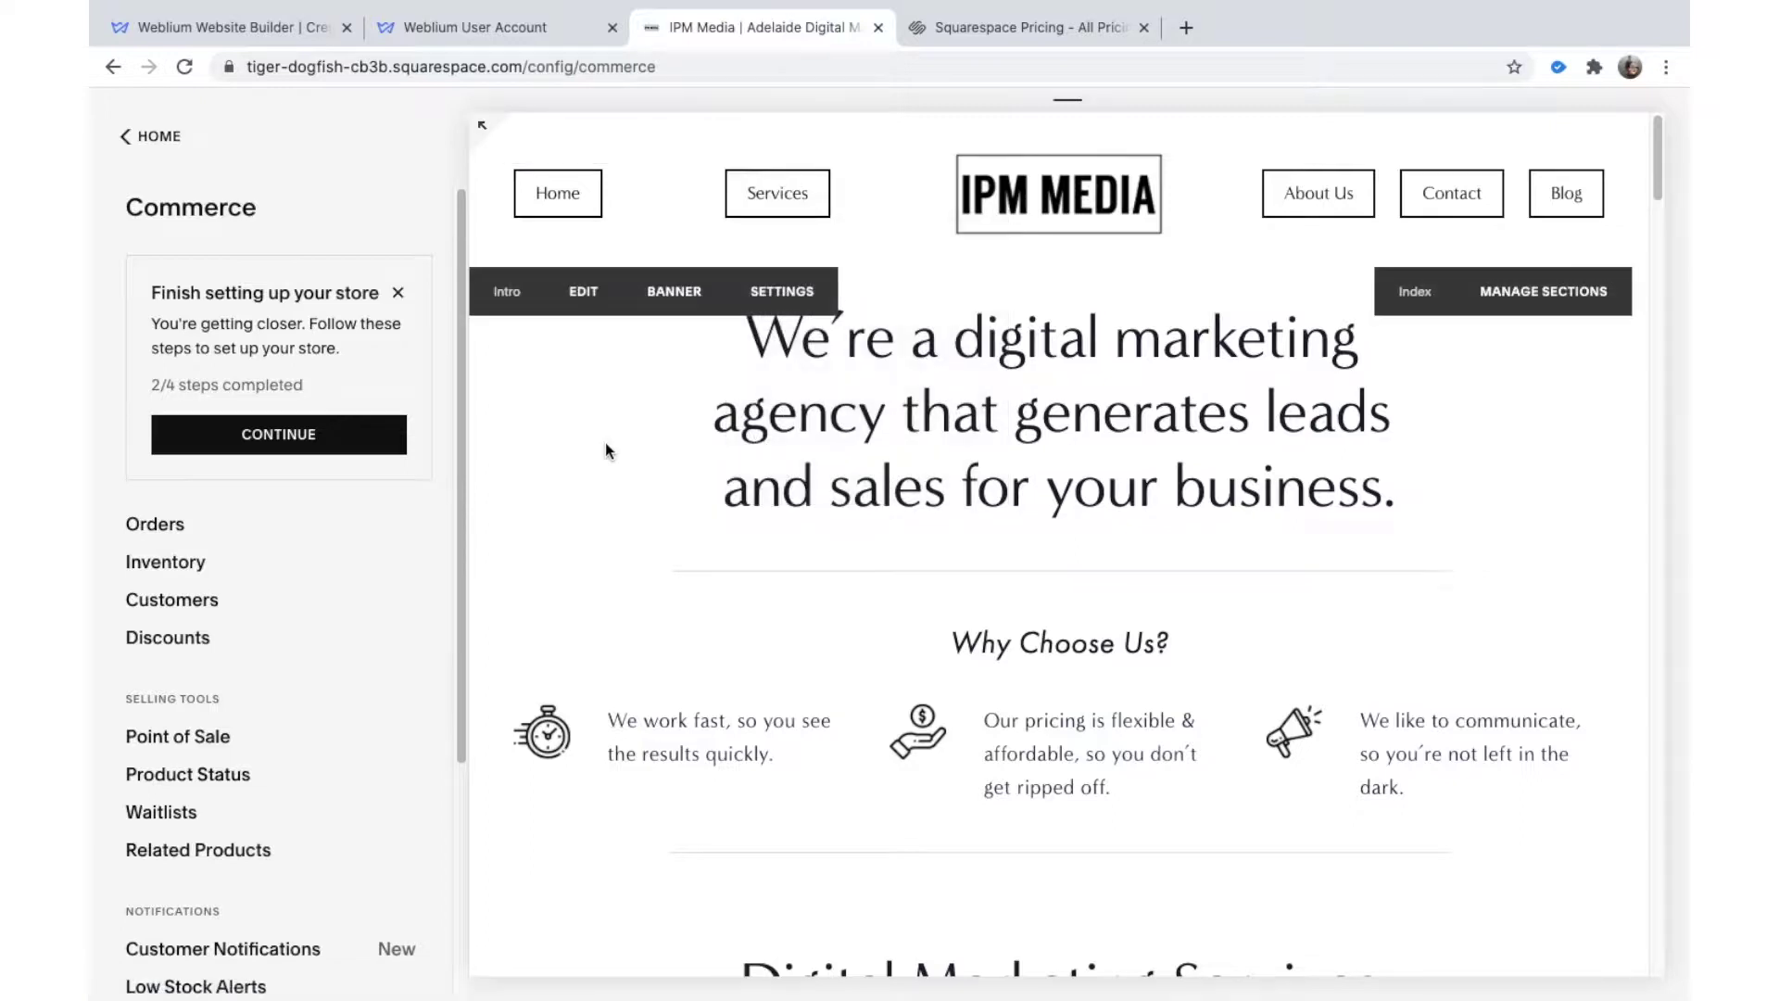
{"action": "left_click", "coordinate": [512, 26]}
{"action": "left_click", "coordinate": [221, 30]}
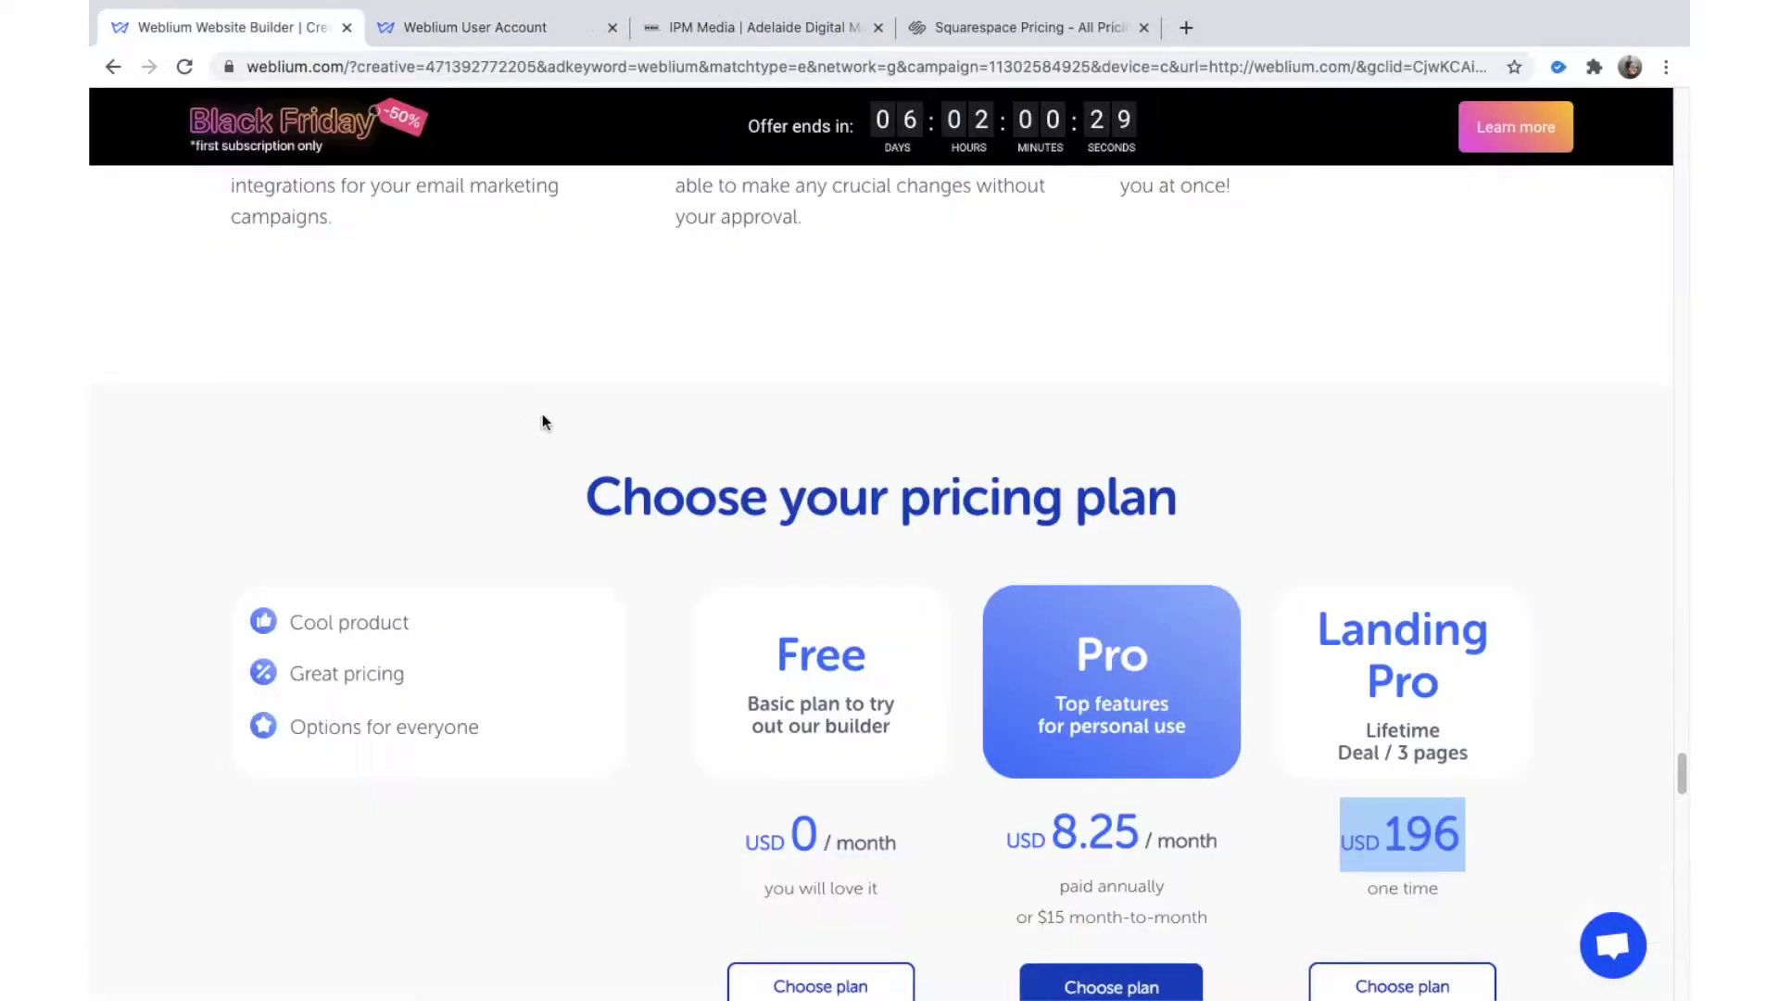
Step: Review the Weblium pricing plans, highlighting the Pro plan's monthly price and its annual payment note
{"action": "left_click", "coordinate": [1055, 33]}
{"action": "left_click", "coordinate": [227, 28]}
{"action": "scroll", "coordinate": [483, 488], "scroll_direction": "down", "scroll_amount": 1}
{"action": "scroll", "coordinate": [483, 488], "scroll_direction": "down", "scroll_amount": 3}
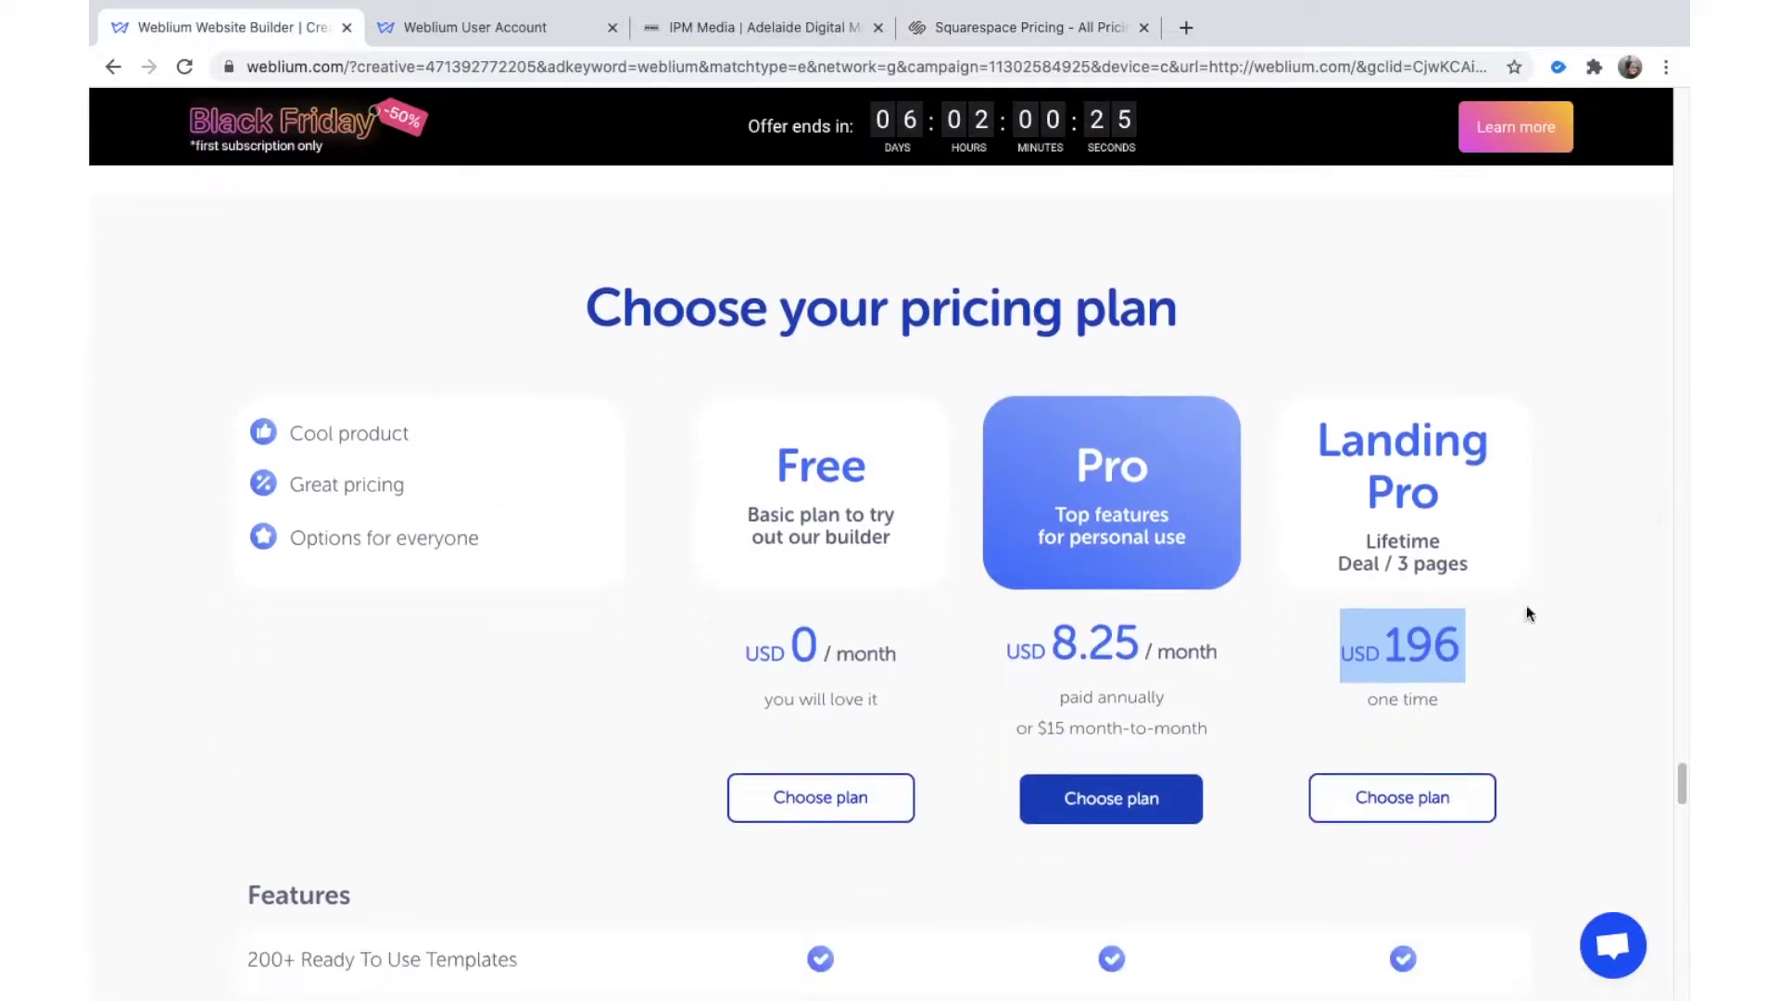
{"action": "left_click", "coordinate": [1481, 654]}
{"action": "left_click_drag", "start_coordinate": [1036, 657], "coordinate": [1163, 646]}
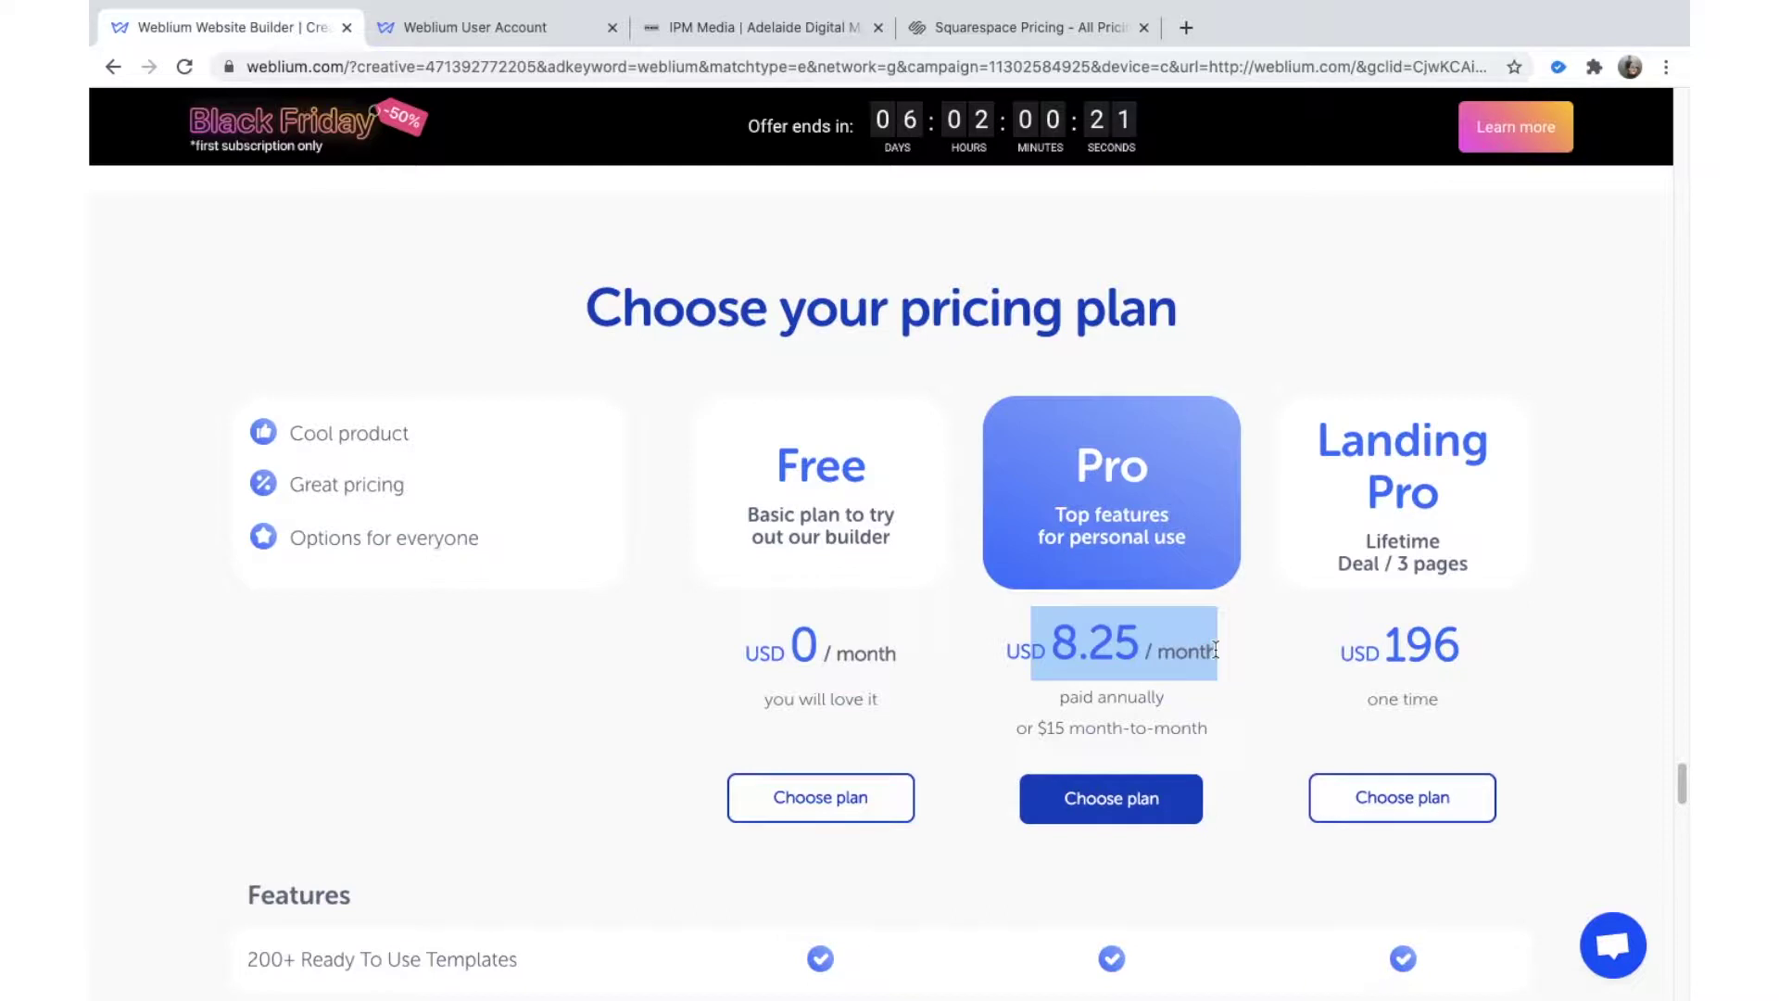
{"action": "left_click", "coordinate": [1230, 687]}
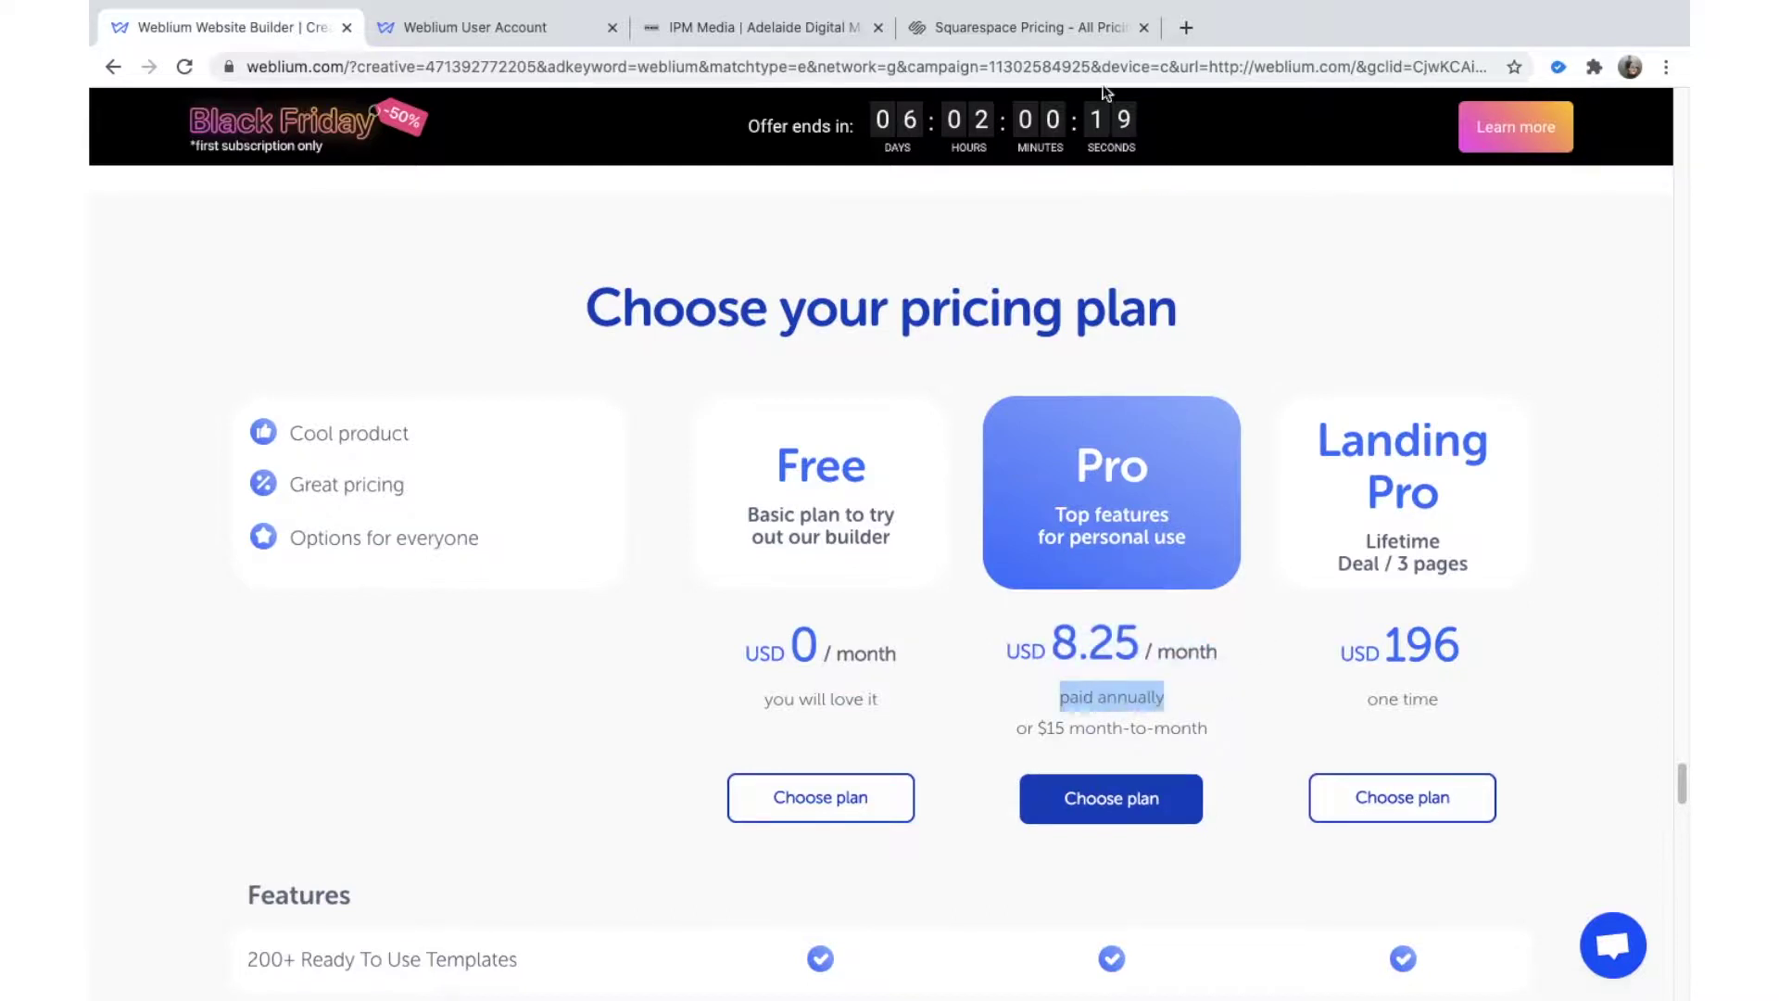
Step: Compare the highlighted monthly price of the Weblium Pro plan with the annual-billing plan prices on the Squarespace pricing page
{"action": "left_click", "coordinate": [1081, 29]}
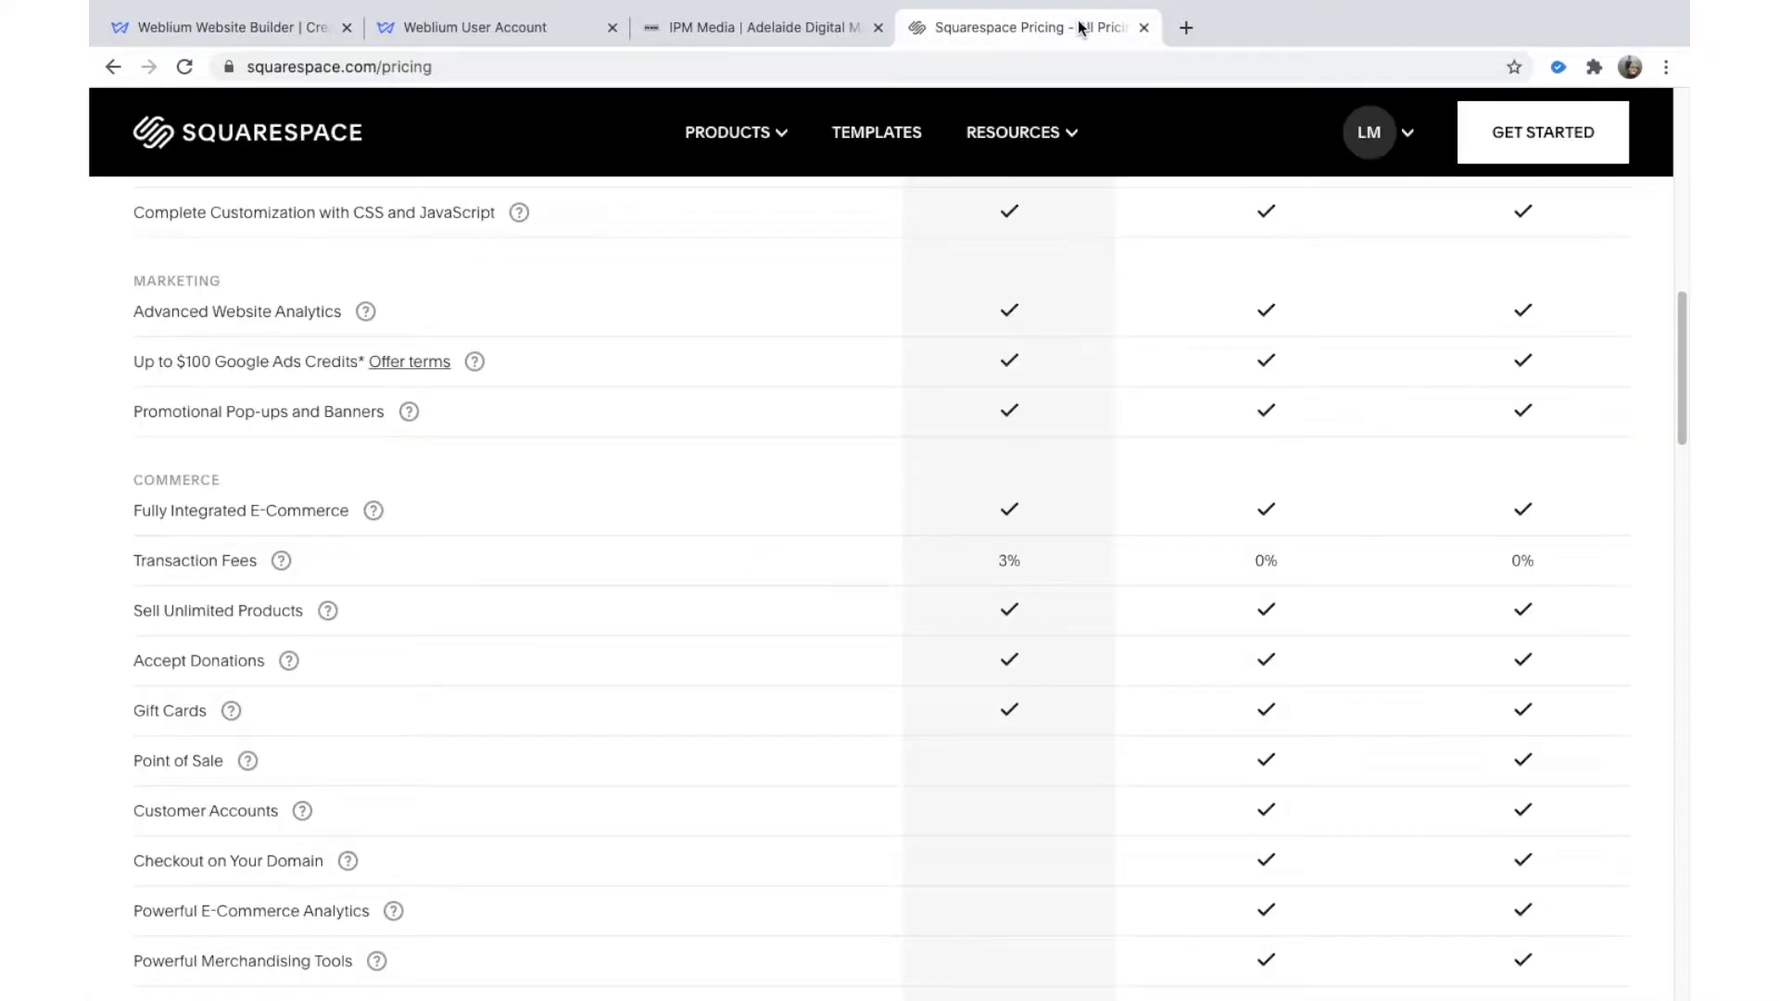
{"action": "left_click", "coordinate": [223, 26]}
{"action": "scroll", "coordinate": [962, 602], "scroll_direction": "down", "scroll_amount": 4}
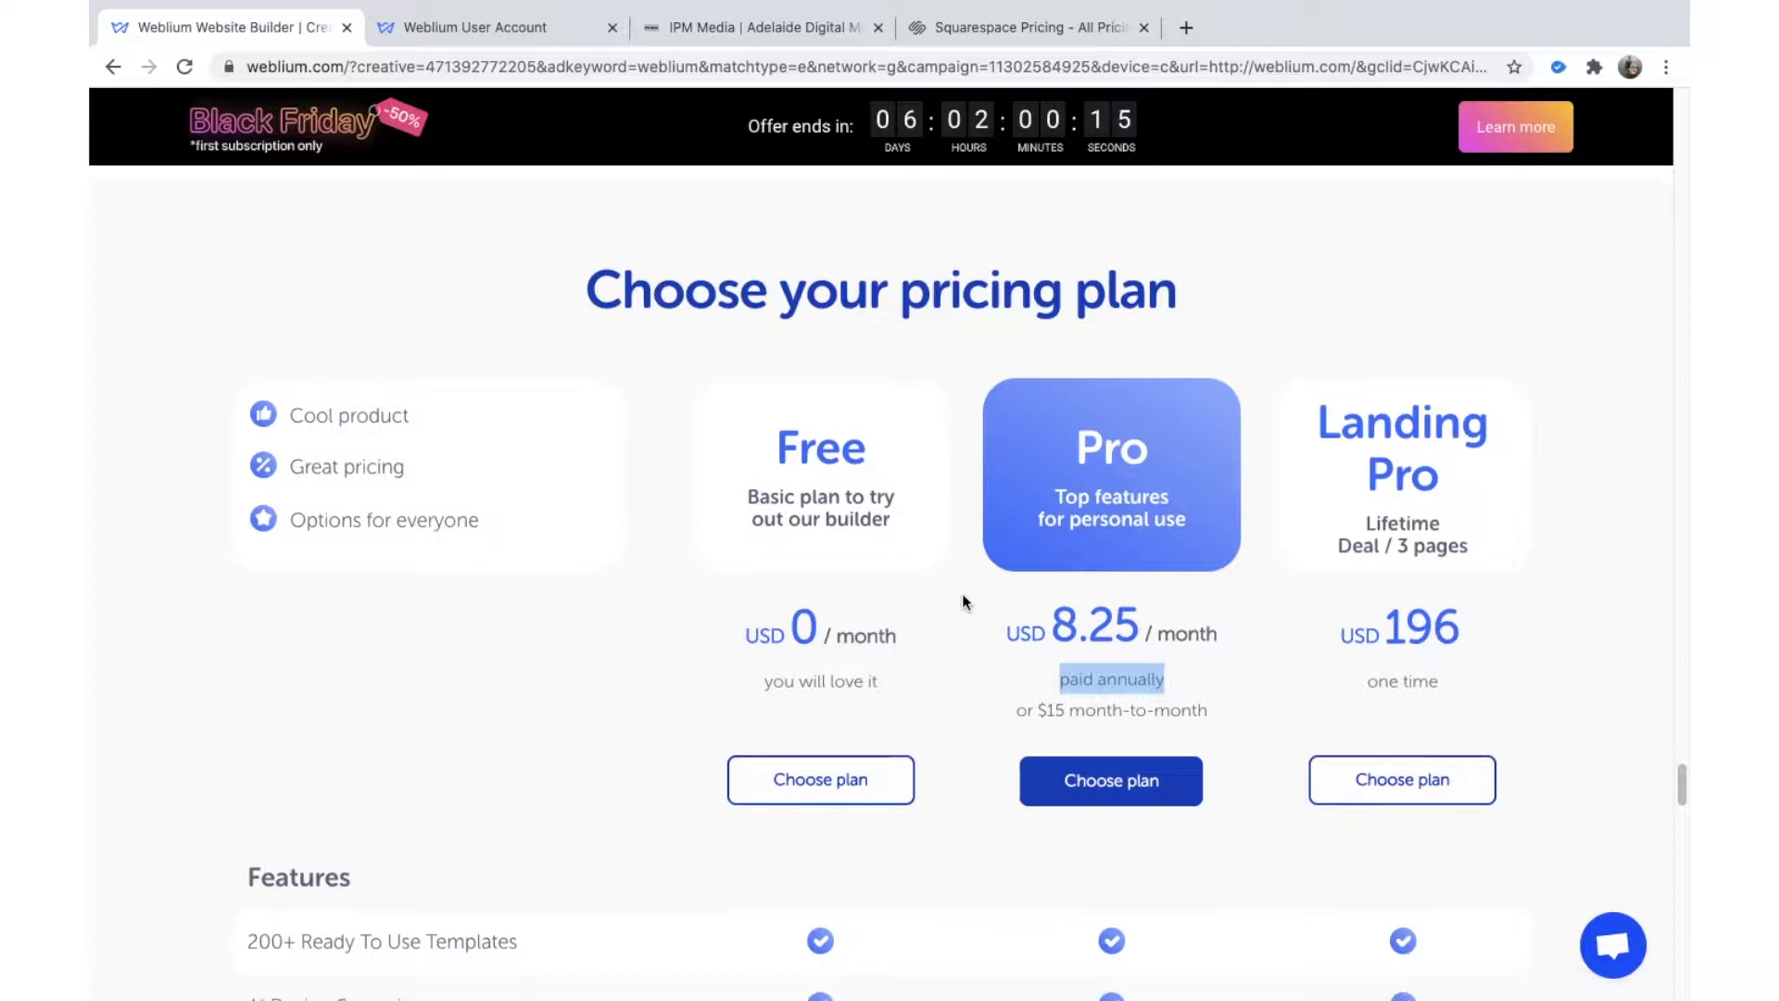
{"action": "scroll", "coordinate": [977, 581], "scroll_direction": "up", "scroll_amount": 2}
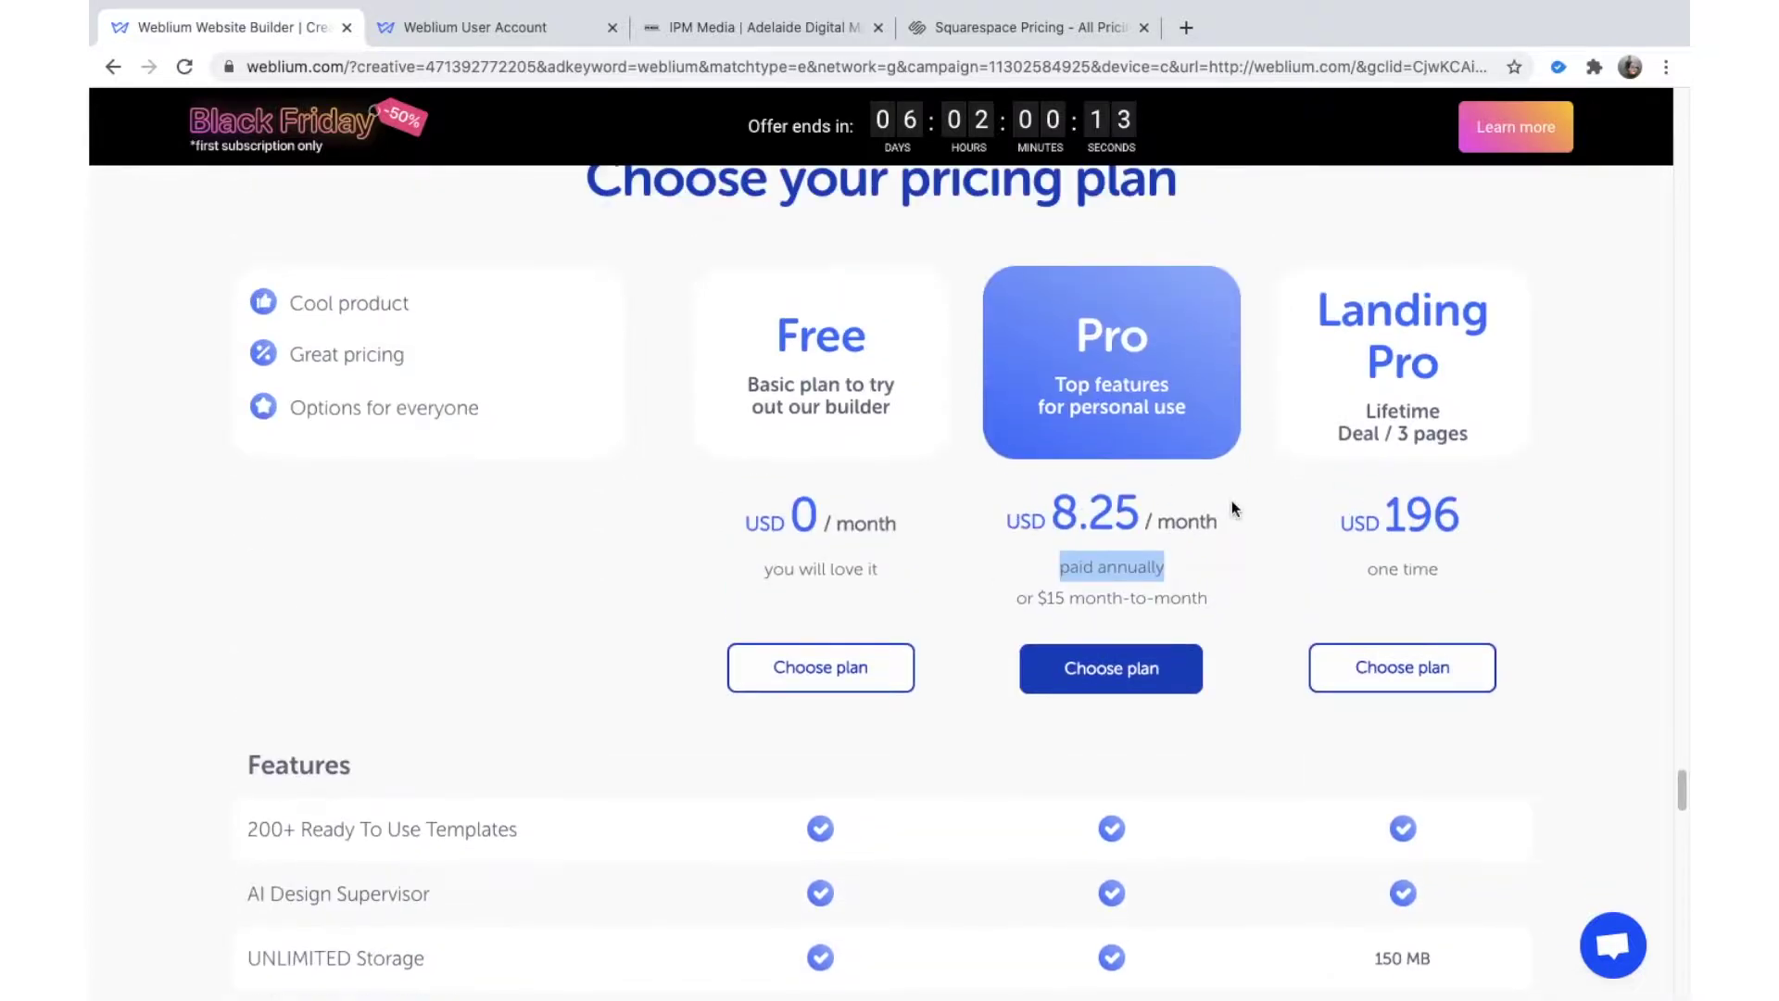
{"action": "left_click_drag", "start_coordinate": [1237, 528], "coordinate": [991, 516]}
{"action": "scroll", "coordinate": [885, 398], "scroll_direction": "up", "scroll_amount": 2}
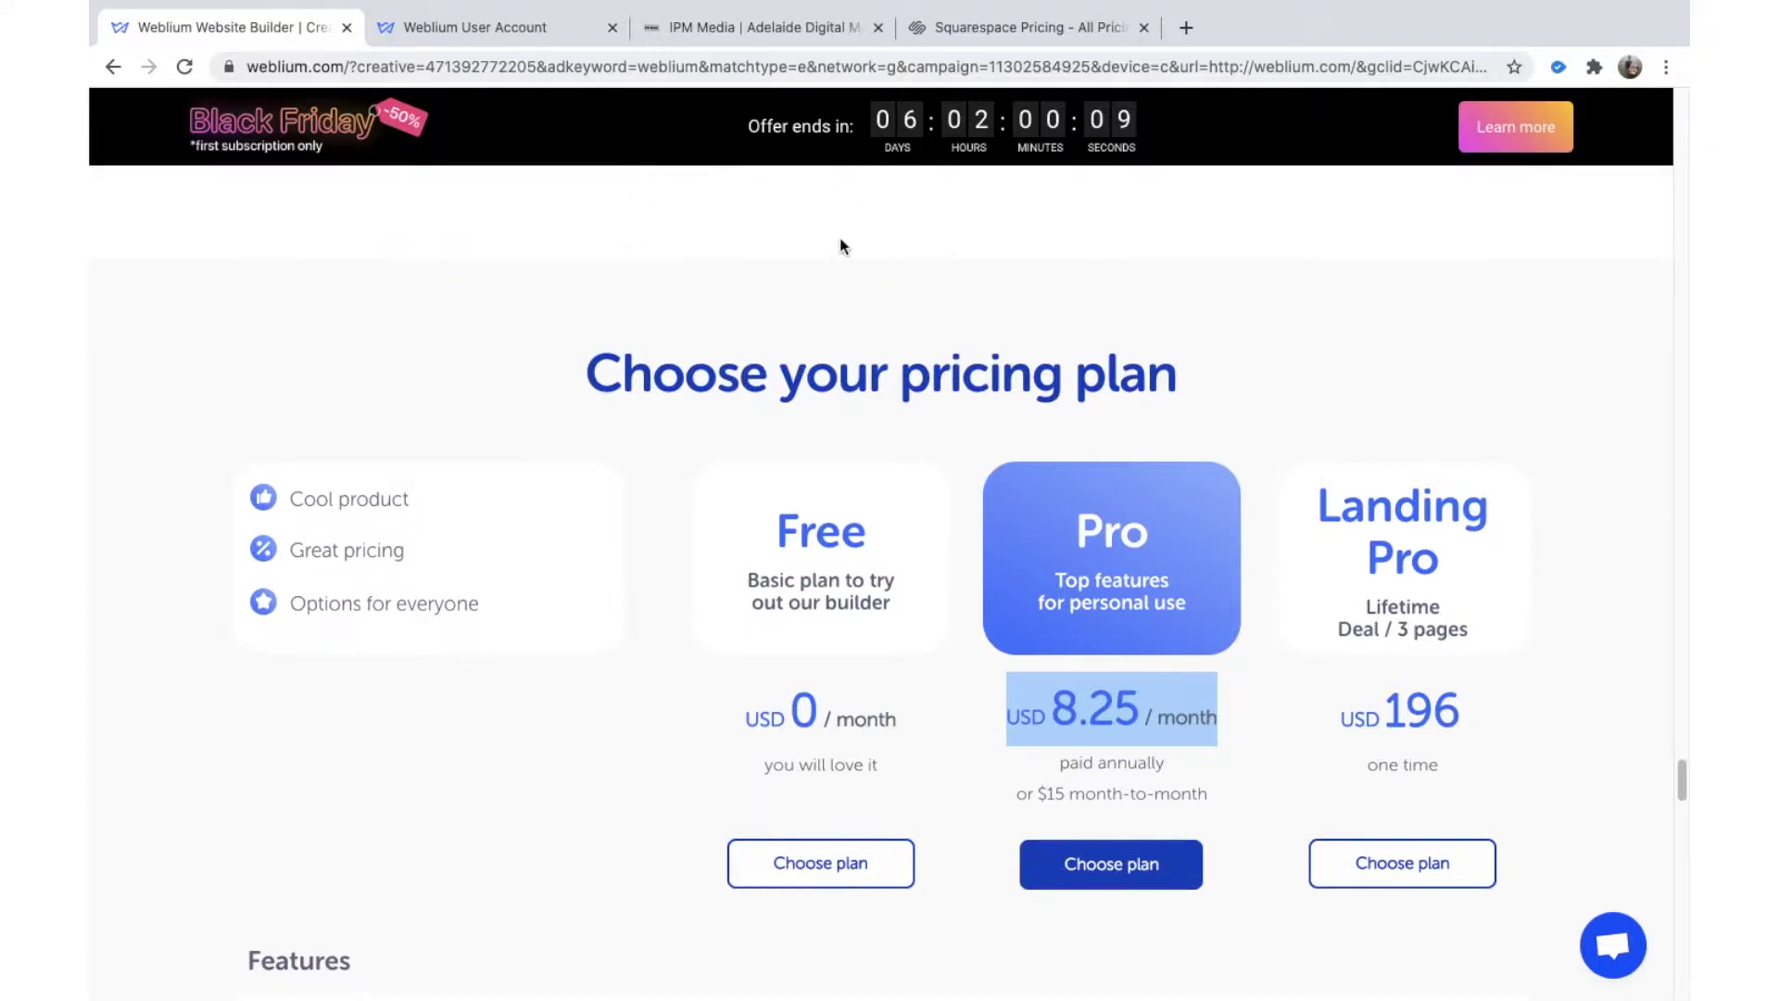
{"action": "left_click", "coordinate": [971, 15]}
{"action": "scroll", "coordinate": [904, 294], "scroll_direction": "up", "scroll_amount": 10}
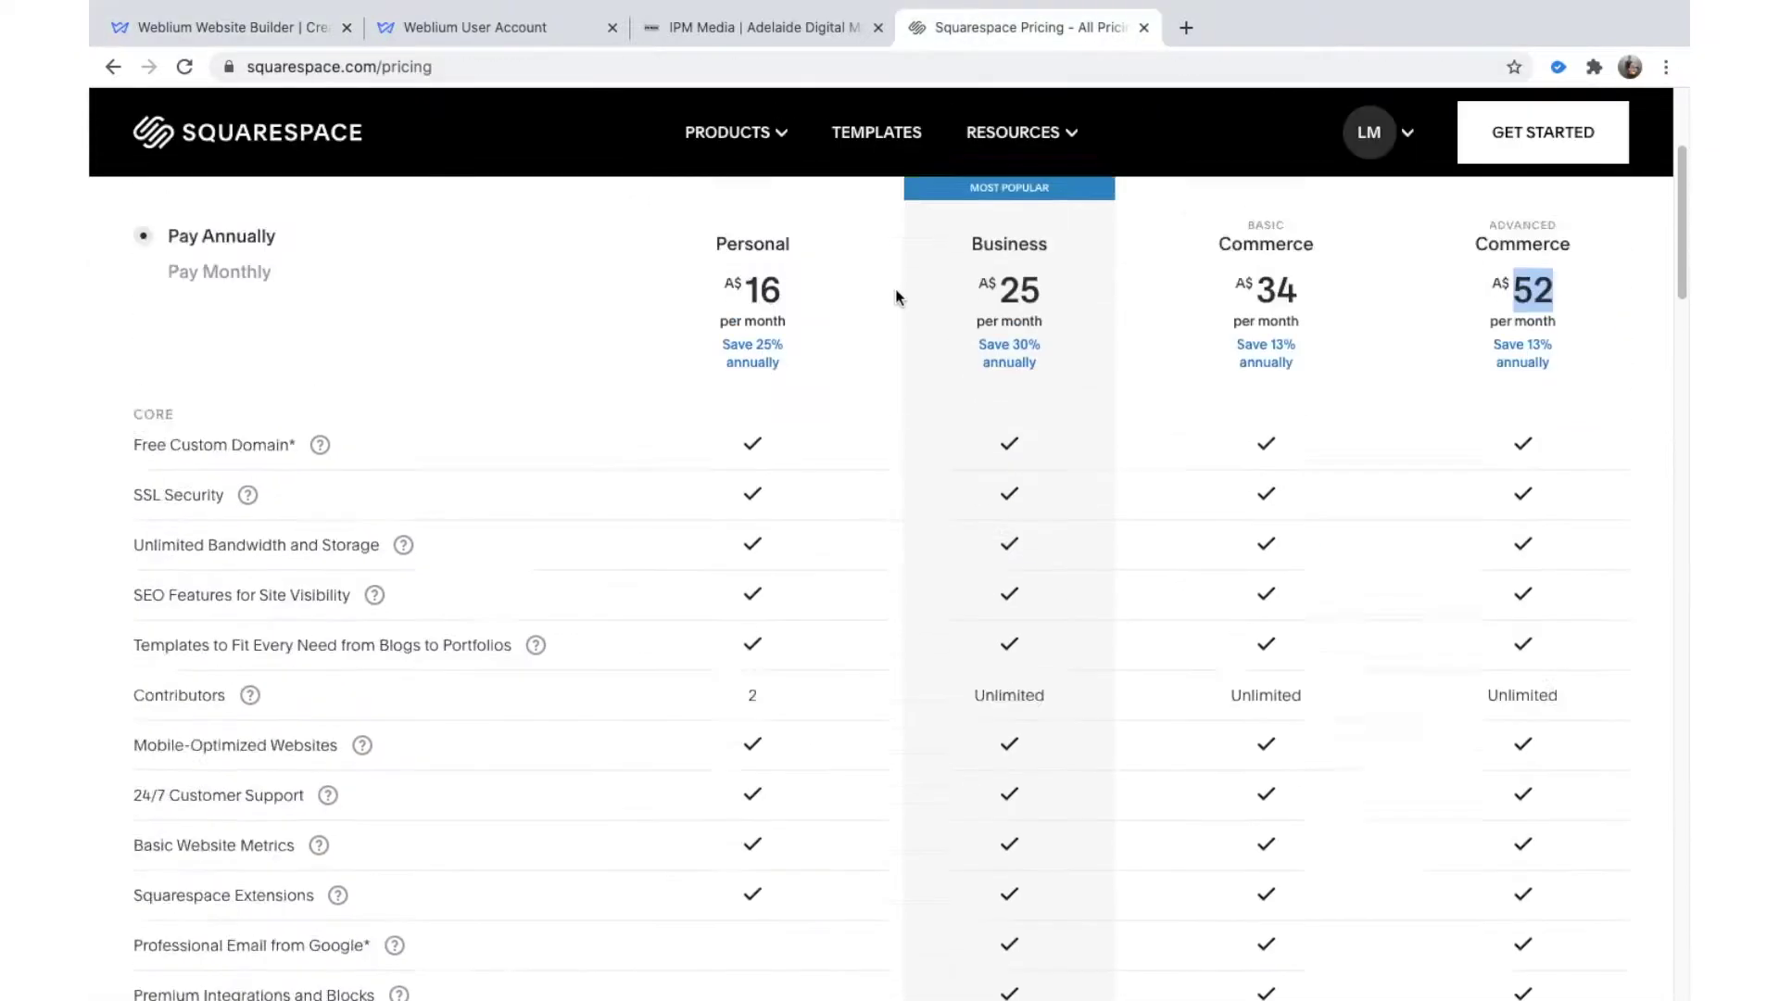